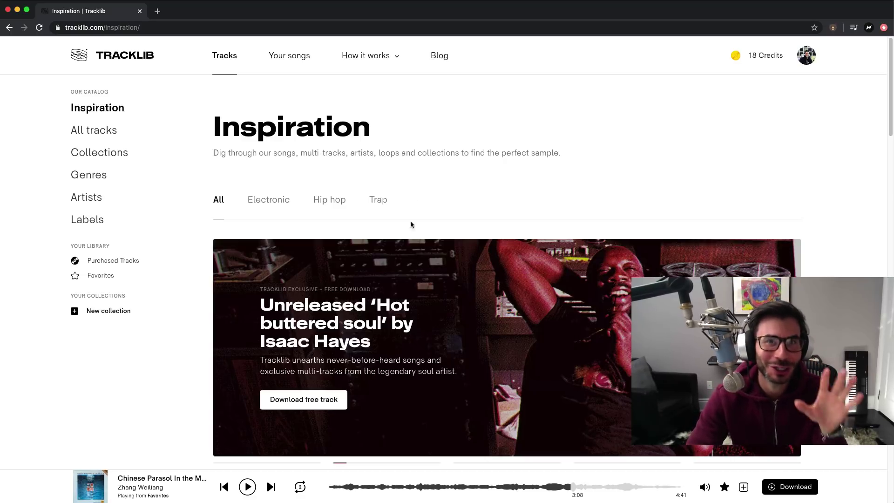
- Browse the Inspiration page's featured artists, hot collections, track highlights, most popular and newly added sections
{"action": "scroll", "coordinate": [402, 255], "scroll_direction": "down", "scroll_amount": 3}
{"action": "scroll", "coordinate": [403, 256], "scroll_direction": "down", "scroll_amount": 10}
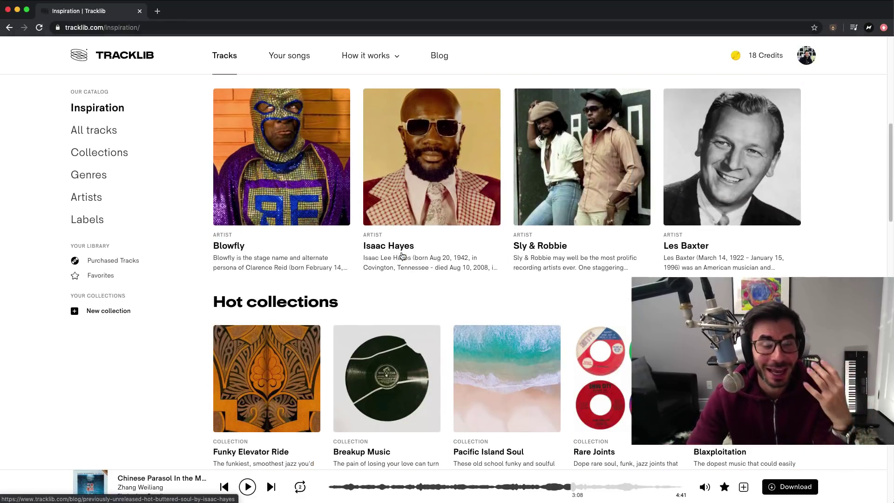
{"action": "scroll", "coordinate": [403, 256], "scroll_direction": "down", "scroll_amount": 7}
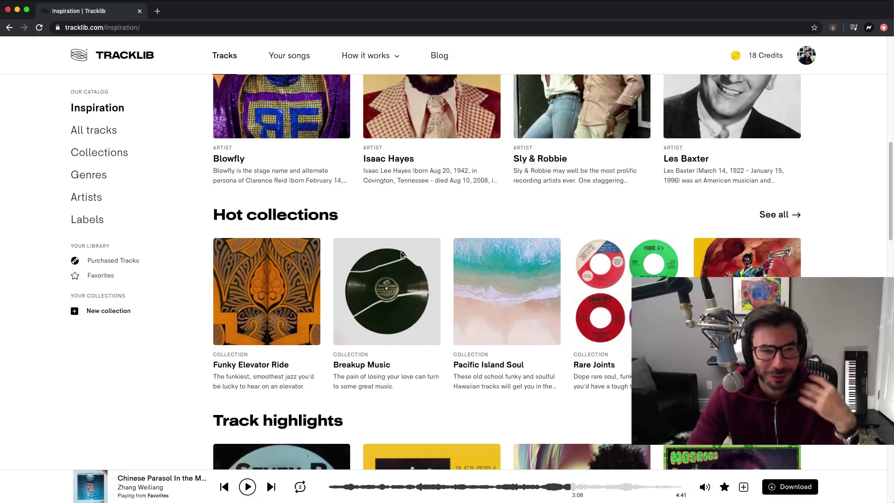
{"action": "scroll", "coordinate": [403, 256], "scroll_direction": "down", "scroll_amount": 18}
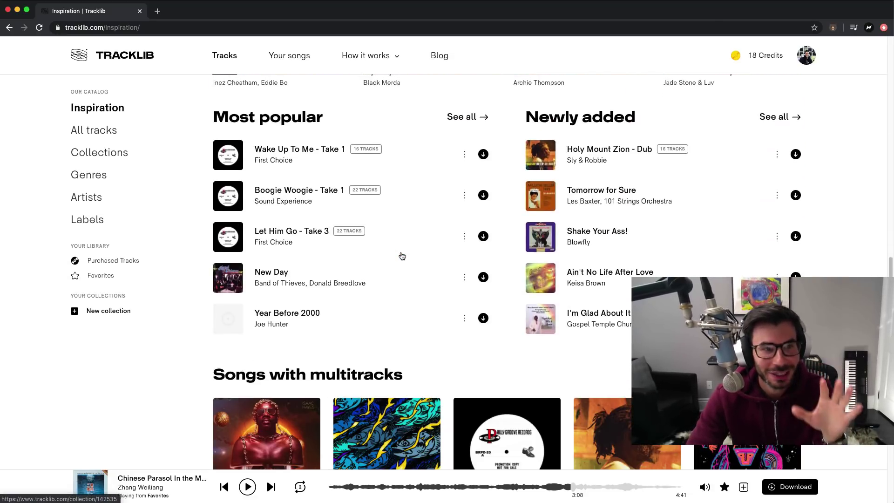
{"action": "scroll", "coordinate": [402, 255], "scroll_direction": "down", "scroll_amount": 4}
{"action": "scroll", "coordinate": [403, 256], "scroll_direction": "up", "scroll_amount": 18}
{"action": "scroll", "coordinate": [403, 256], "scroll_direction": "up", "scroll_amount": 10}
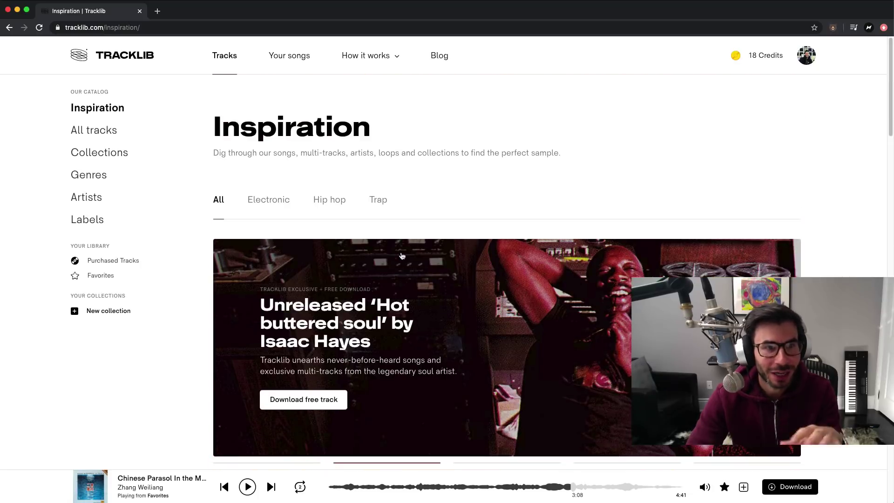
{"action": "scroll", "coordinate": [745, 125], "scroll_direction": "down", "scroll_amount": 12}
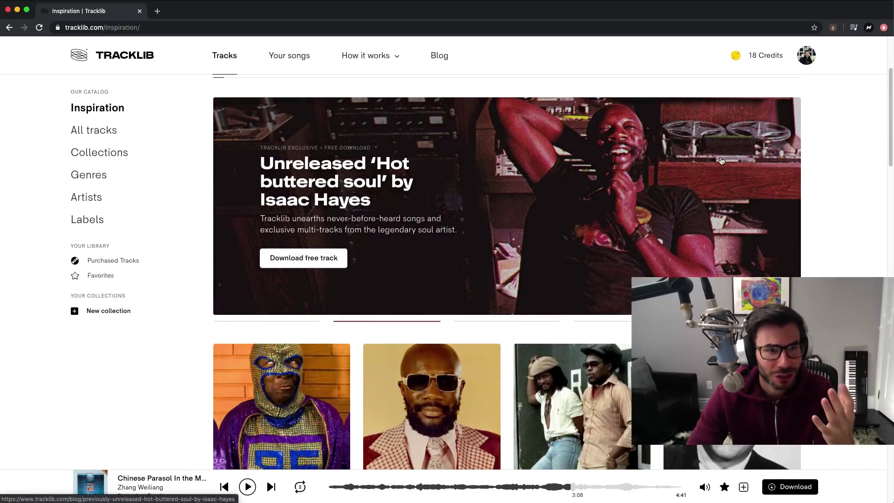
{"action": "scroll", "coordinate": [721, 161], "scroll_direction": "up", "scroll_amount": 10}
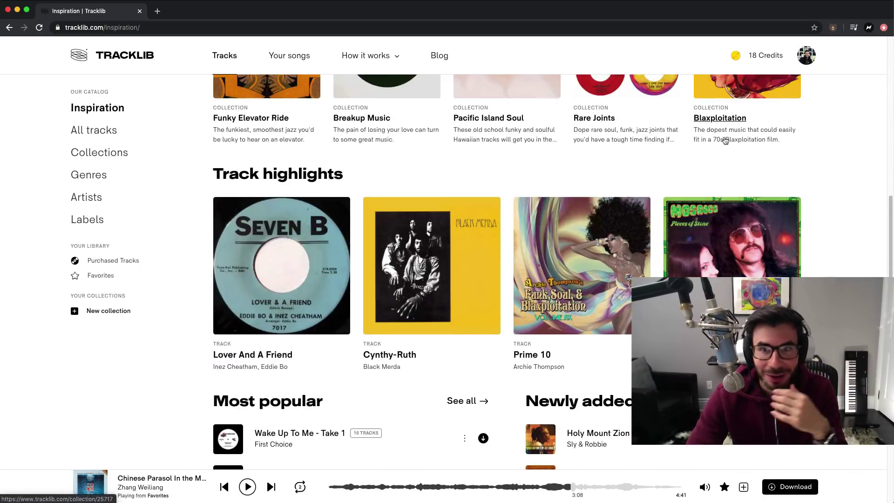
- Open the account settings and turn on Dark mode
{"action": "left_click", "coordinate": [806, 60]}
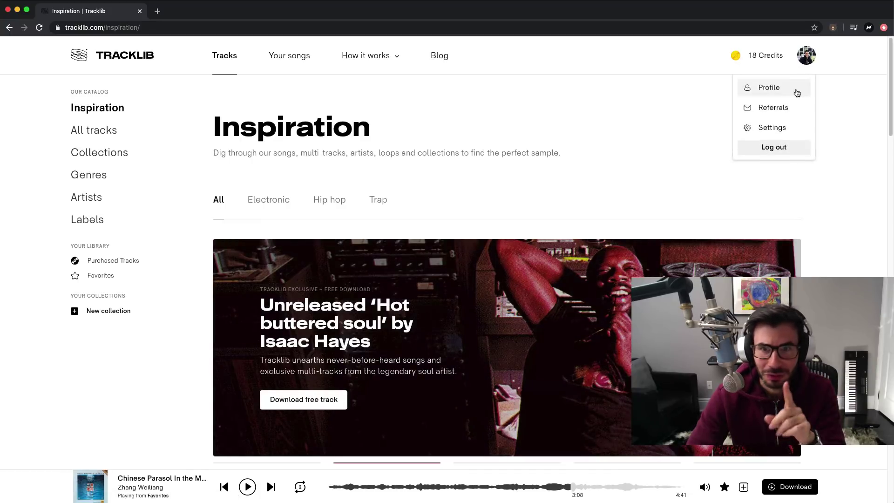
{"action": "left_click", "coordinate": [779, 128]}
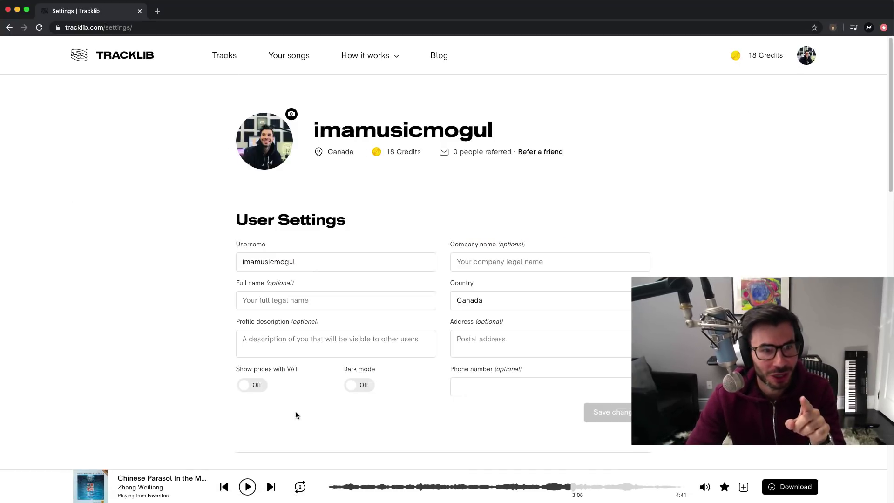
{"action": "left_click", "coordinate": [357, 386]}
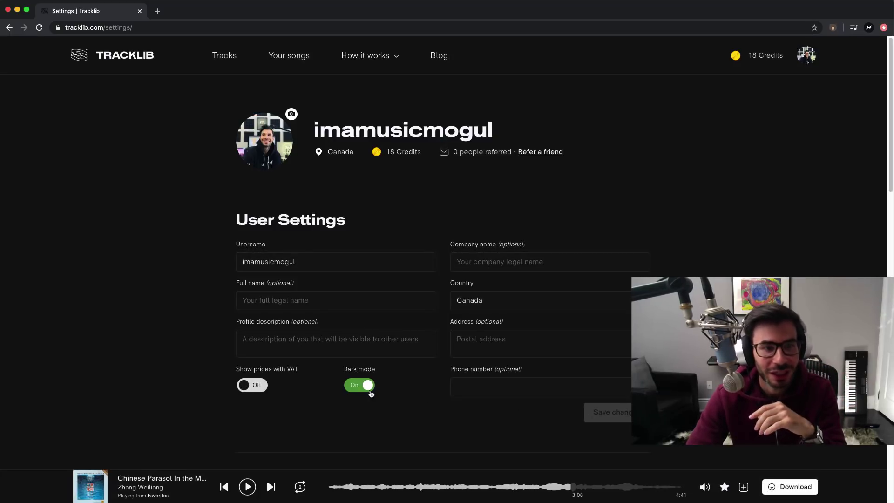
- Return to the Inspiration page and open the song Wake Up To Me - Take 1 among the most popular tracks
{"action": "left_click", "coordinate": [113, 59]}
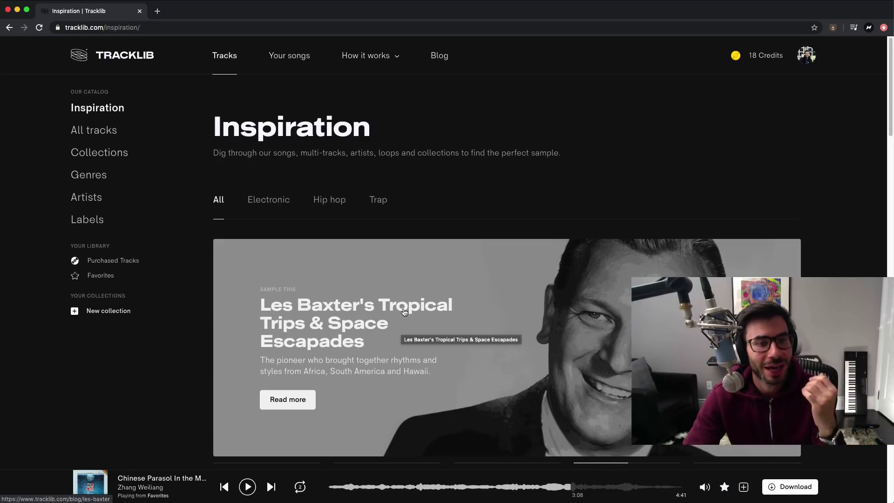
{"action": "scroll", "coordinate": [401, 329], "scroll_direction": "down", "scroll_amount": 8}
{"action": "scroll", "coordinate": [412, 284], "scroll_direction": "down", "scroll_amount": 12}
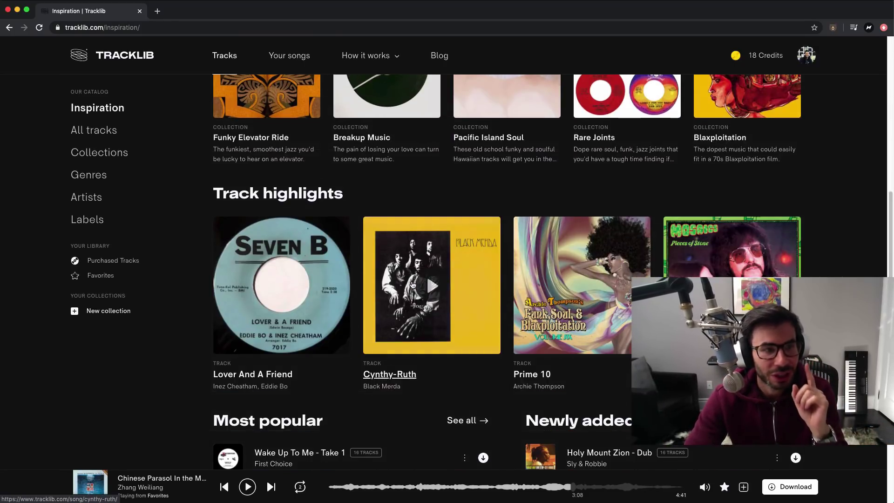
{"action": "scroll", "coordinate": [412, 284], "scroll_direction": "down", "scroll_amount": 1}
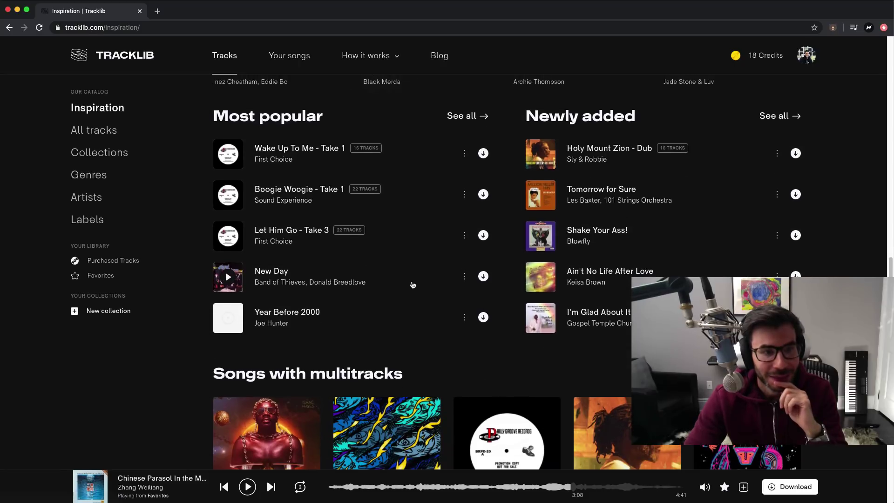
{"action": "scroll", "coordinate": [412, 285], "scroll_direction": "up", "scroll_amount": 2}
{"action": "left_click", "coordinate": [286, 200]}
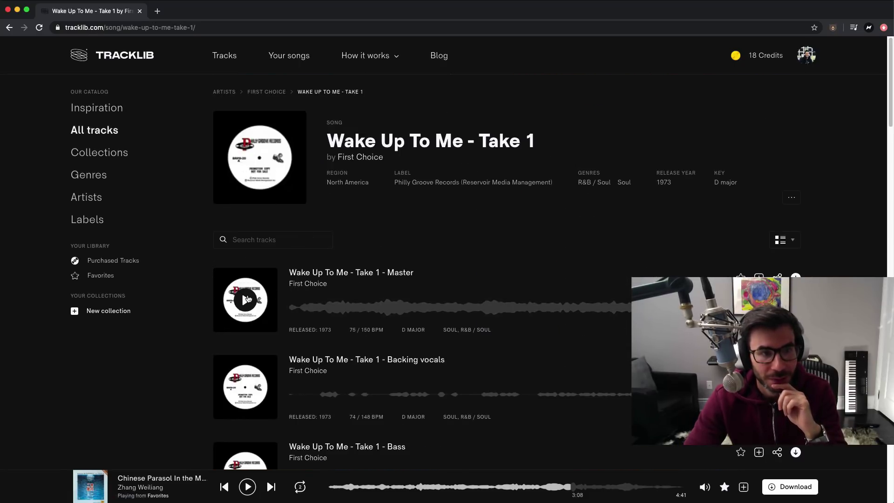
- Preview the Wake Up To Me - Take 1 master from about 0:23, pause it and turn on looping
{"action": "left_click", "coordinate": [248, 298]}
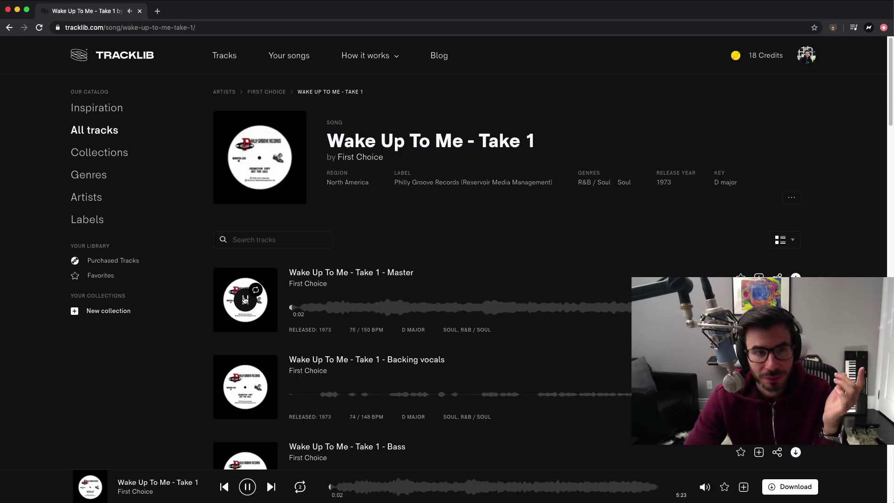
{"action": "left_click", "coordinate": [324, 307]}
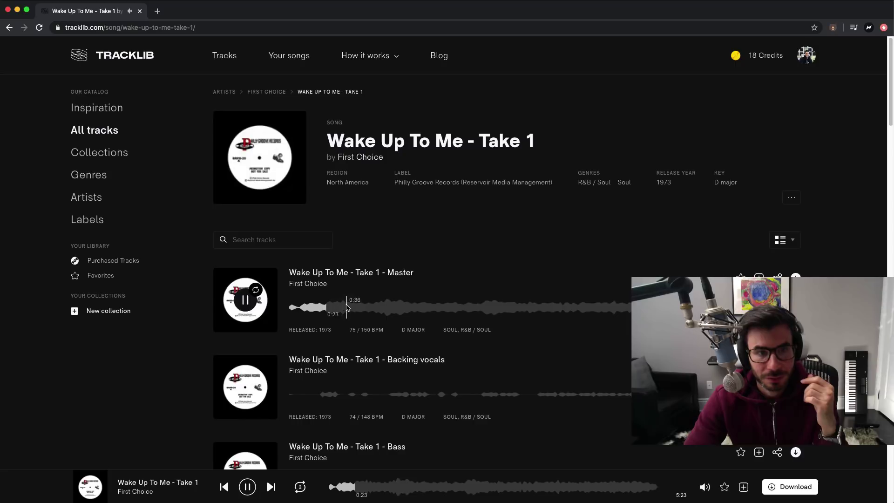
{"action": "left_click", "coordinate": [251, 301]}
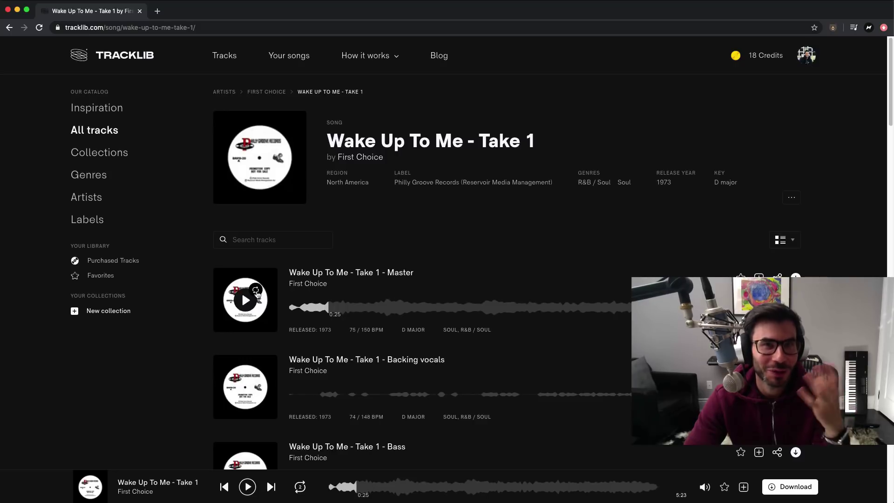
{"action": "left_click", "coordinate": [255, 290]}
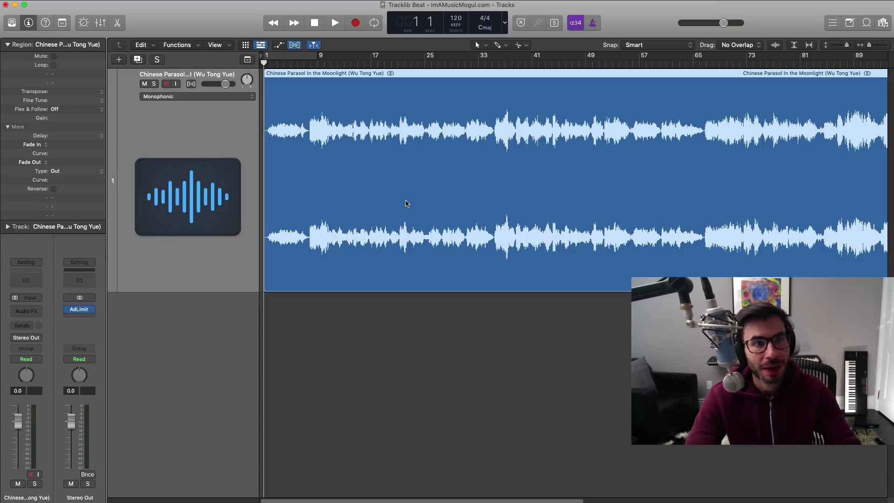
- In the Logic Pro project, audition the Chinese Parasol in the Moonlight sample from bar 33, about bar 65 and about bar 83
{"action": "left_click", "coordinate": [478, 62]}
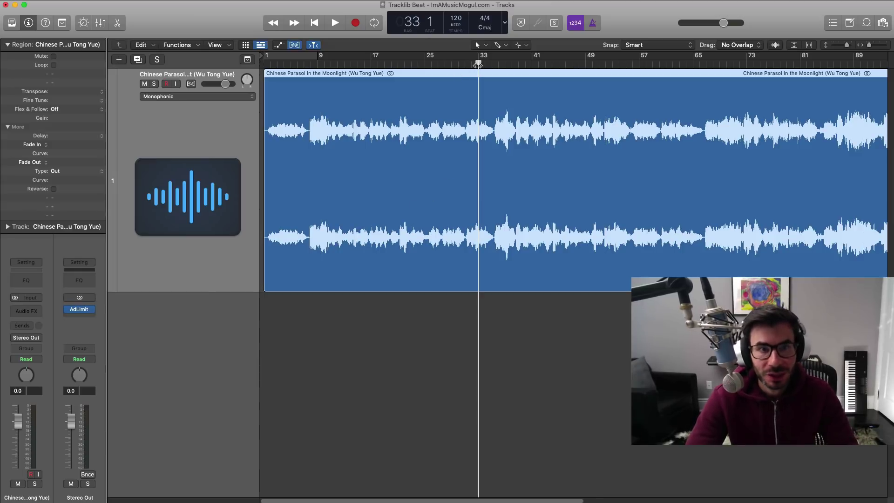
{"action": "key", "text": "space"}
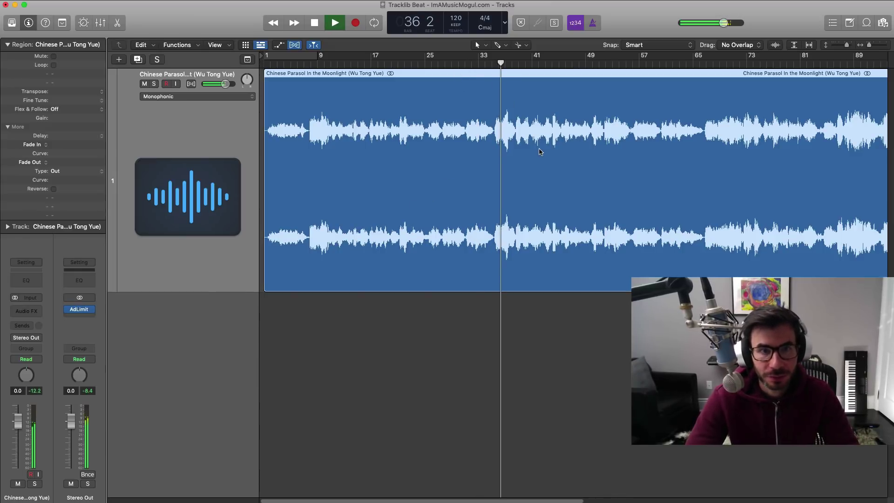
{"action": "key", "text": "super+Left"}
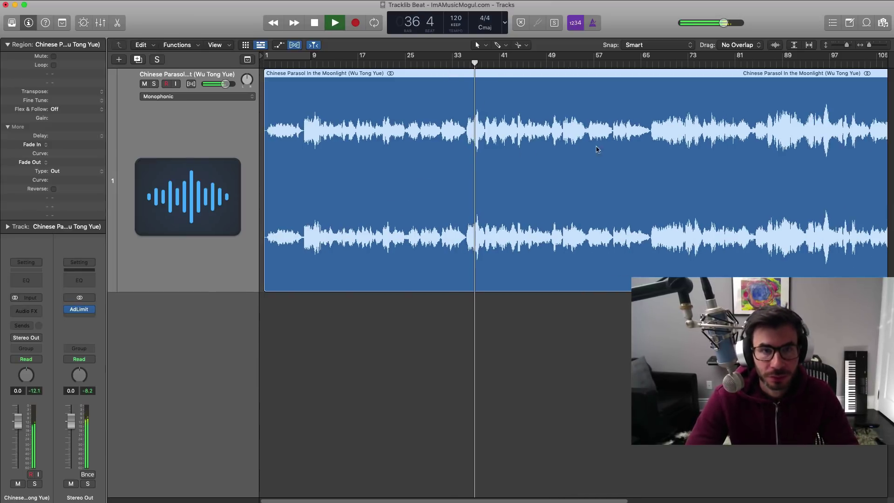
{"action": "left_click", "coordinate": [647, 63]}
{"action": "key", "text": "super+Right"}
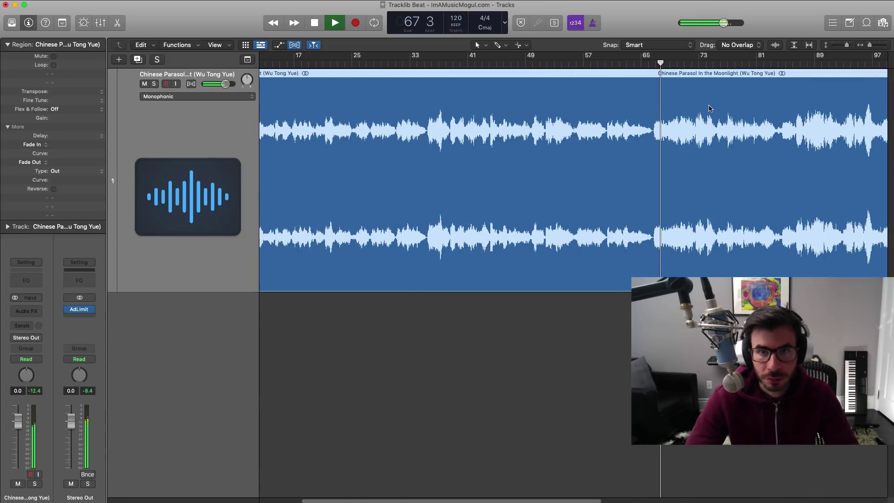
{"action": "left_click", "coordinate": [779, 62]}
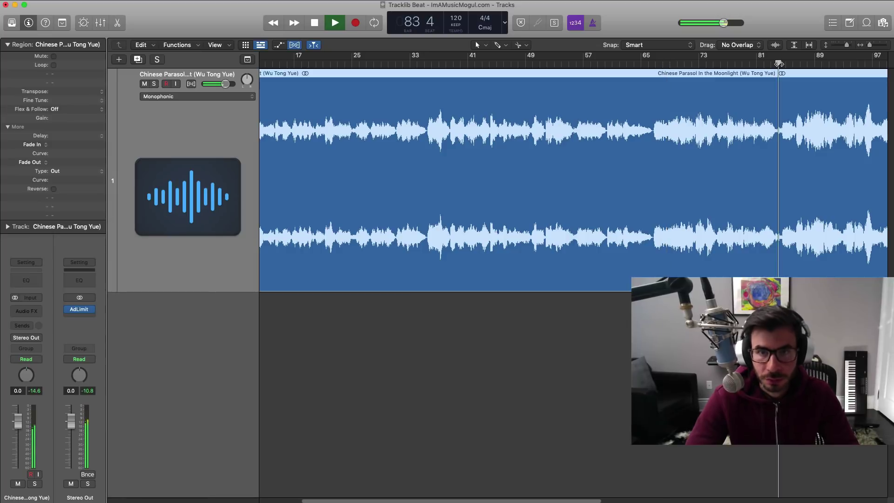
{"action": "key", "text": "super+Left"}
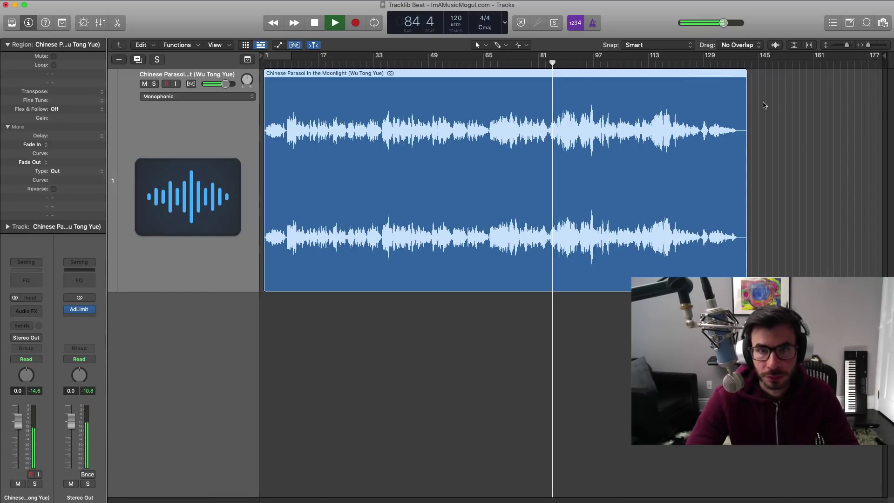
{"action": "key", "text": "space"}
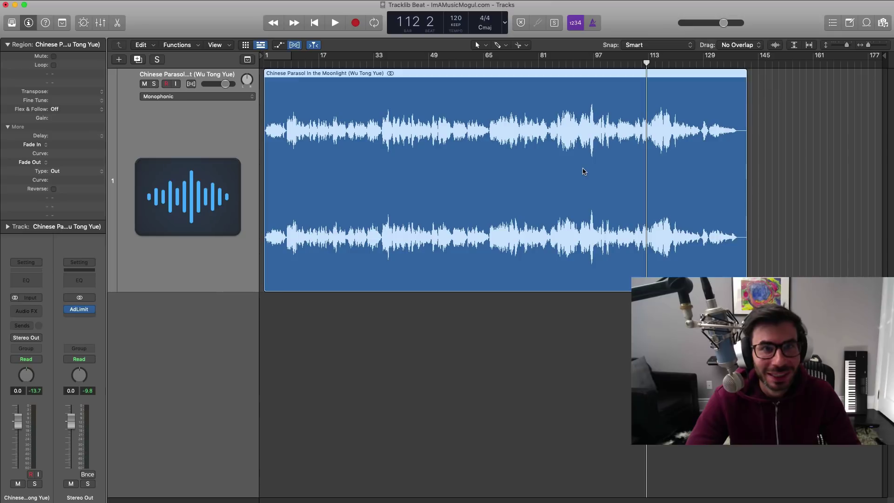
- Switch to Tracklib in the browser and check the BPM of Chinese Parasol In the Moonlight in the Favorites
{"action": "key", "text": "super+Tab"}
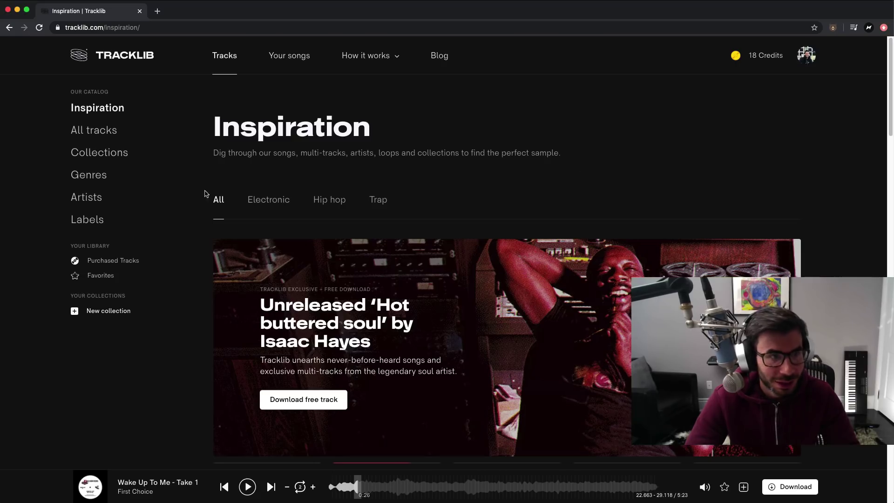
{"action": "left_click", "coordinate": [96, 276]}
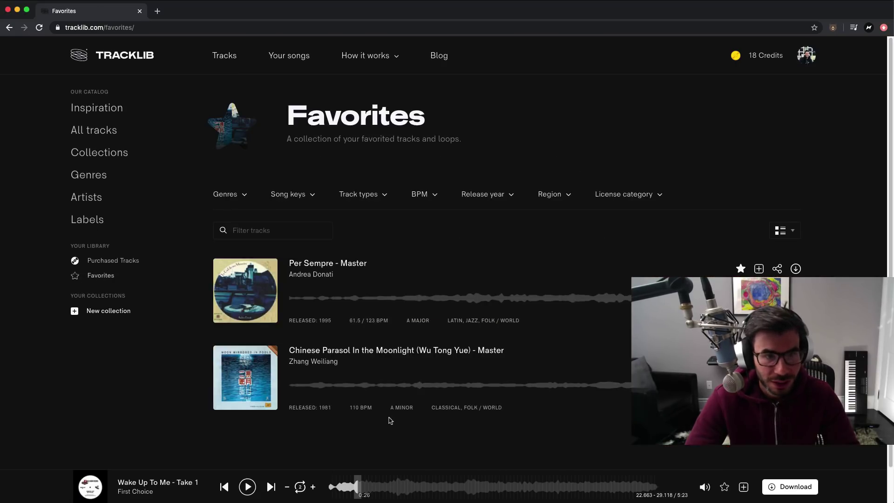
{"action": "scroll", "coordinate": [391, 417], "scroll_direction": "down", "scroll_amount": 2}
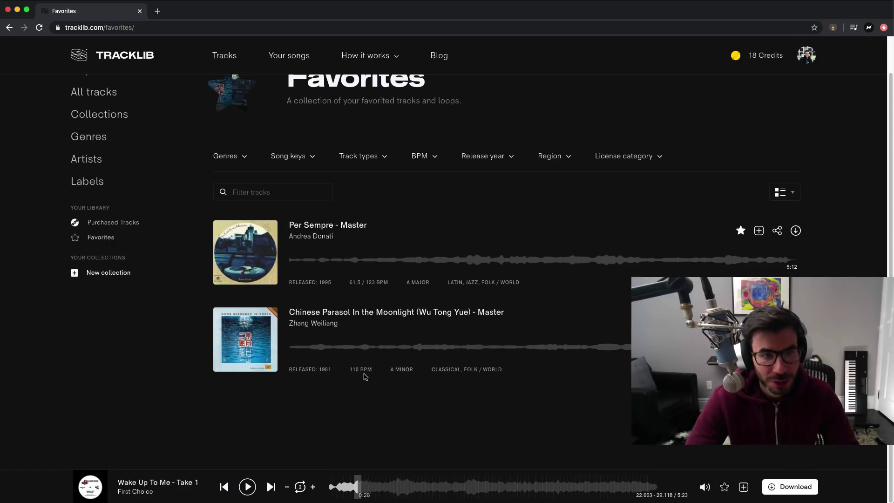
- Switch back to Logic Pro, set the project tempo to 110, and turn on the metronome with the playhead at bar 1
{"action": "key", "text": "super+Tab"}
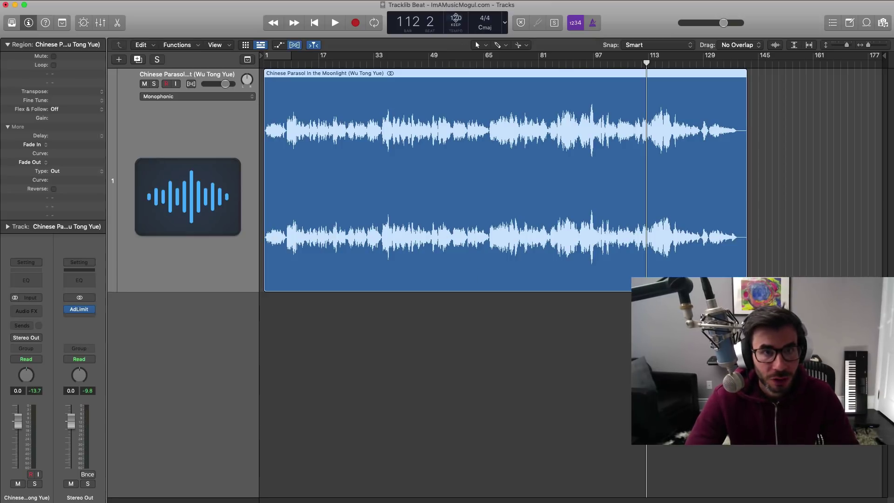
{"action": "key", "text": "Return"}
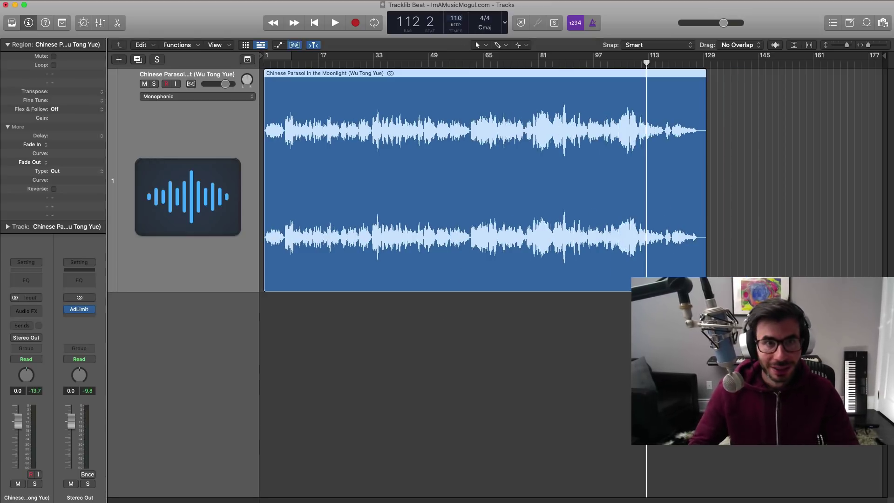
{"action": "key", "text": "Return"}
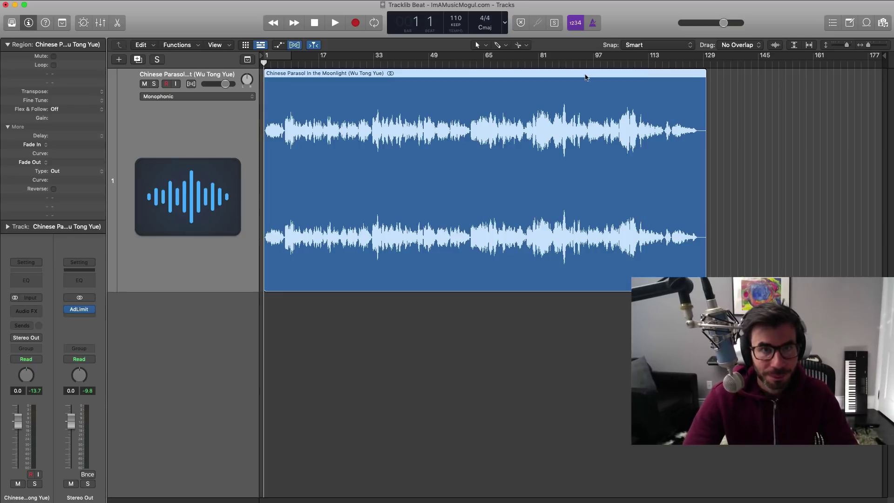
{"action": "left_click", "coordinate": [590, 21]}
- Trim the silence before the sample's first note, move the region back to bar 1 and play it
{"action": "key", "text": "super+Right"}
{"action": "key", "text": "super+Right"}
{"action": "key", "text": "super+Right"}
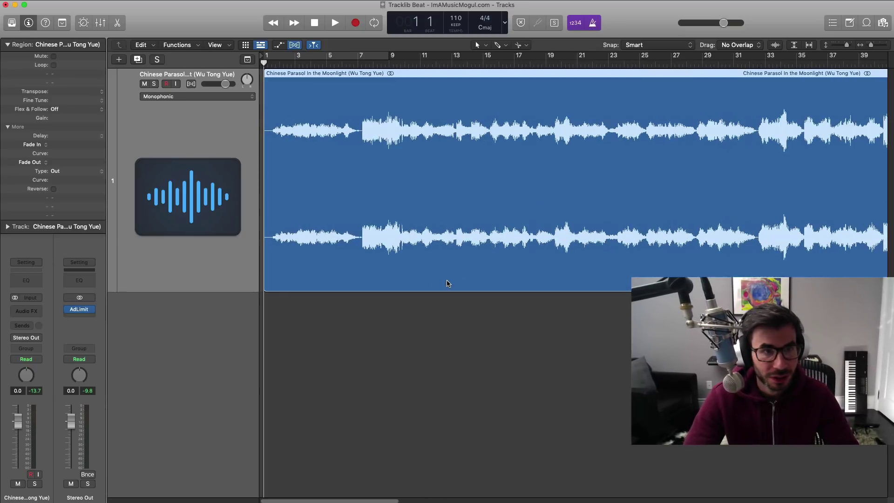
{"action": "left_click", "coordinate": [280, 136]}
{"action": "key", "text": "Delete"}
{"action": "left_click_drag", "start_coordinate": [301, 169], "coordinate": [285, 164]}
{"action": "key", "text": "space"}
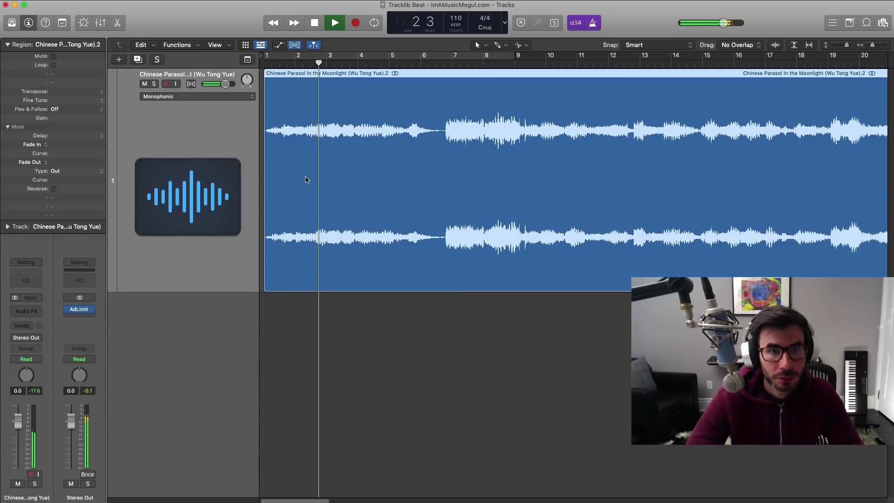
- Nudge the sample region along the timeline so its loud entrance lands on bar 7 while listening against the metronome
{"action": "left_click_drag", "start_coordinate": [324, 184], "coordinate": [421, 168]}
{"action": "key", "text": "super+Right"}
{"action": "key", "text": "super+Down"}
{"action": "left_click_drag", "start_coordinate": [509, 219], "coordinate": [505, 220]}
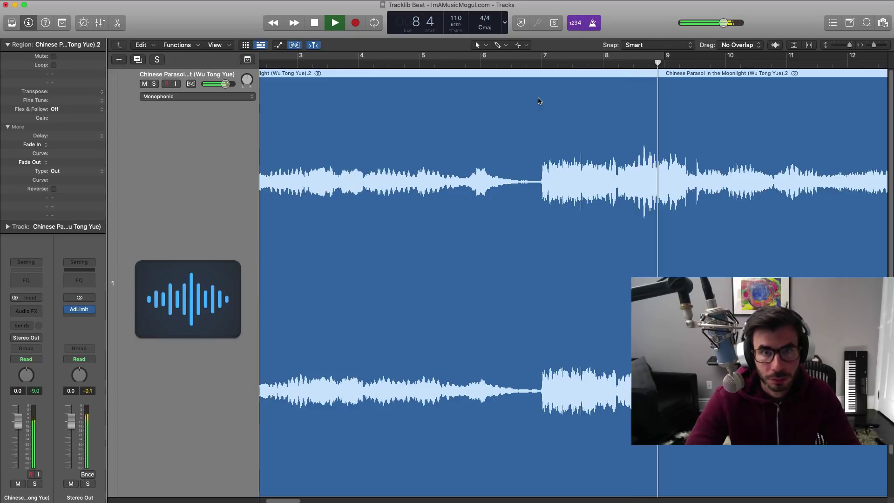
- Audition the middle of the sample region from about bar 45 and stop playback
{"action": "key", "text": "z"}
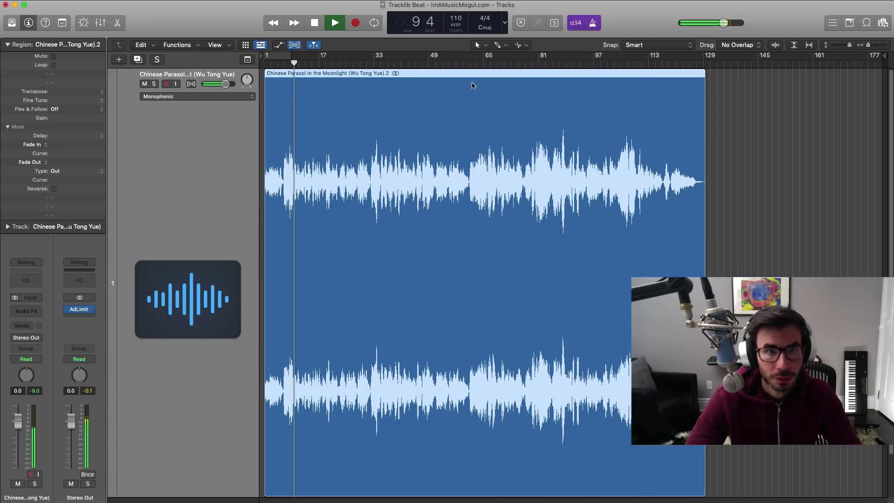
{"action": "key", "text": "space"}
{"action": "left_click", "coordinate": [416, 67]}
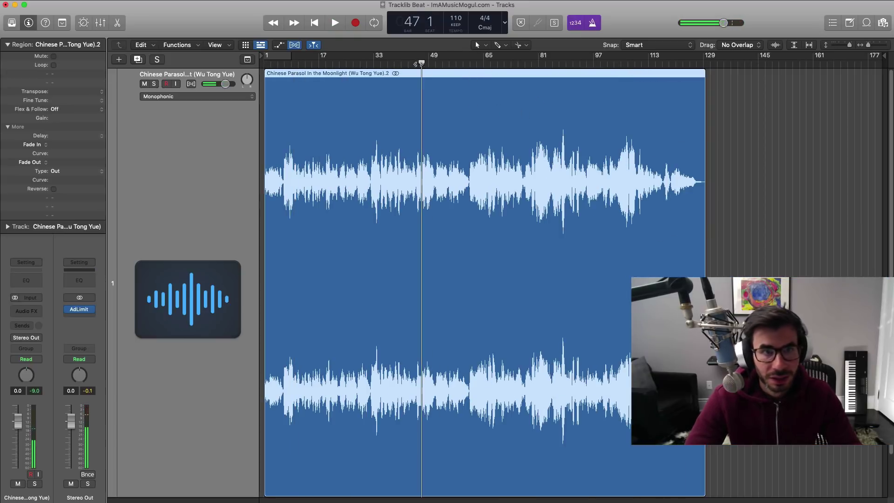
- Zoom in on the sample region and audition it between about bars 41 and 48 for a usable phrase
{"action": "key", "text": "space"}
{"action": "key", "text": "z"}
{"action": "key", "text": "super+Right"}
{"action": "key", "text": "super+Right"}
{"action": "key", "text": "super+Right"}
{"action": "key", "text": "super+Right"}
{"action": "key", "text": "super+Right"}
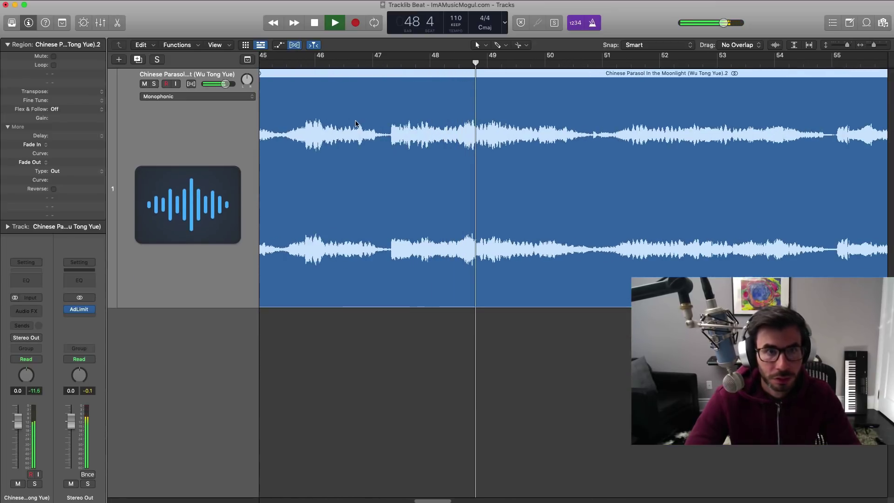
{"action": "scroll", "coordinate": [428, 146], "scroll_direction": "left", "scroll_amount": 4}
{"action": "left_click", "coordinate": [372, 64]}
{"action": "scroll", "coordinate": [357, 104], "scroll_direction": "left", "scroll_amount": 3}
{"action": "scroll", "coordinate": [356, 104], "scroll_direction": "left", "scroll_amount": 3}
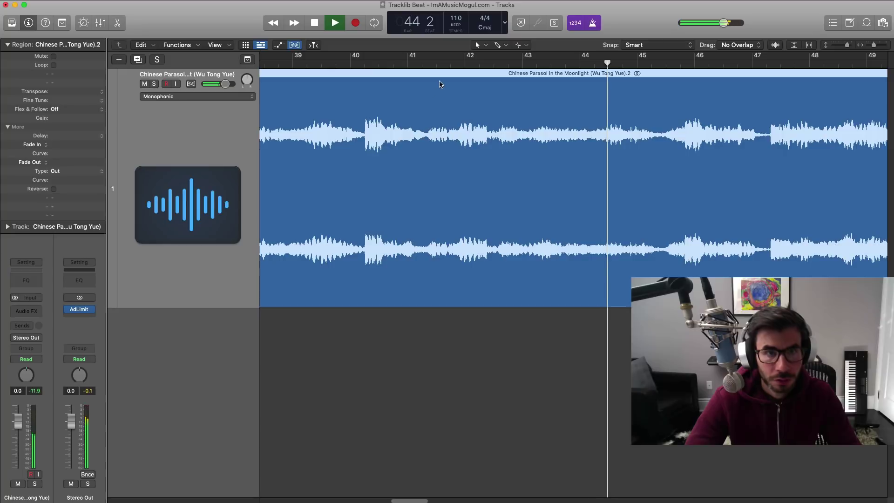
{"action": "left_click", "coordinate": [393, 64]}
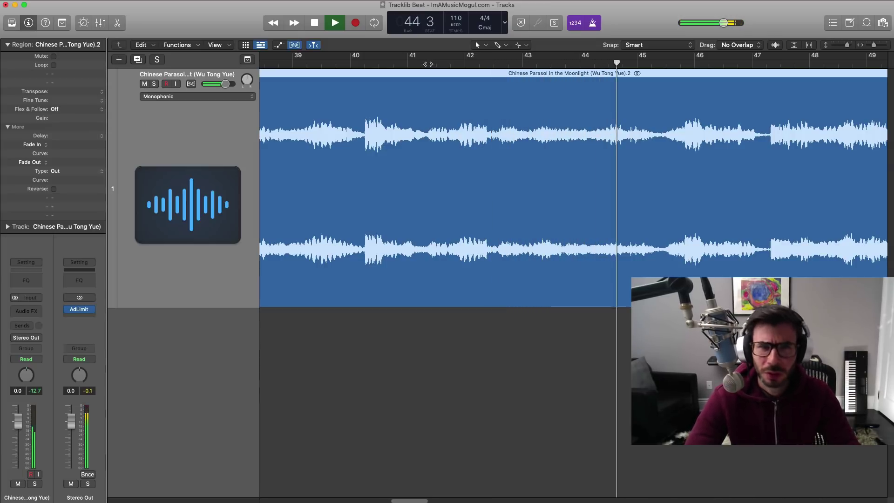
- Find the phrase's start by ear near bar 41, split the region at 41 3 1 1, and play the new section
{"action": "key", "text": "space"}
{"action": "left_click", "coordinate": [427, 58]}
{"action": "key", "text": "space"}
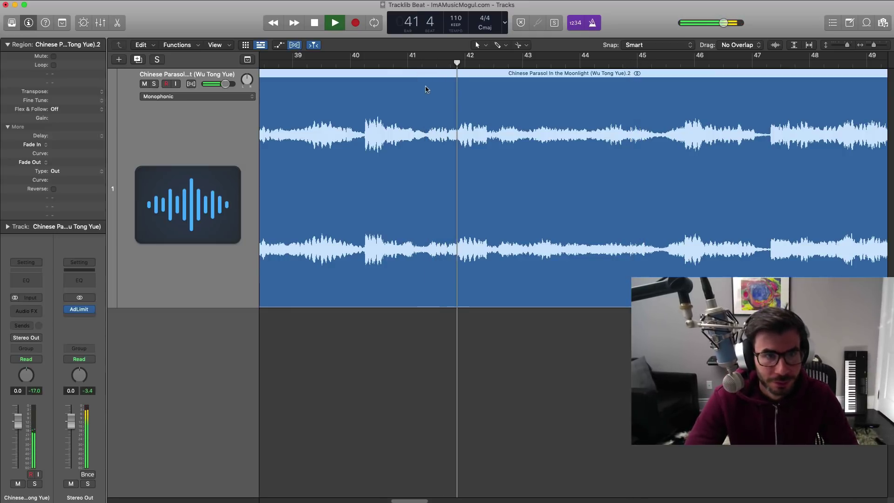
{"action": "left_click", "coordinate": [405, 59]}
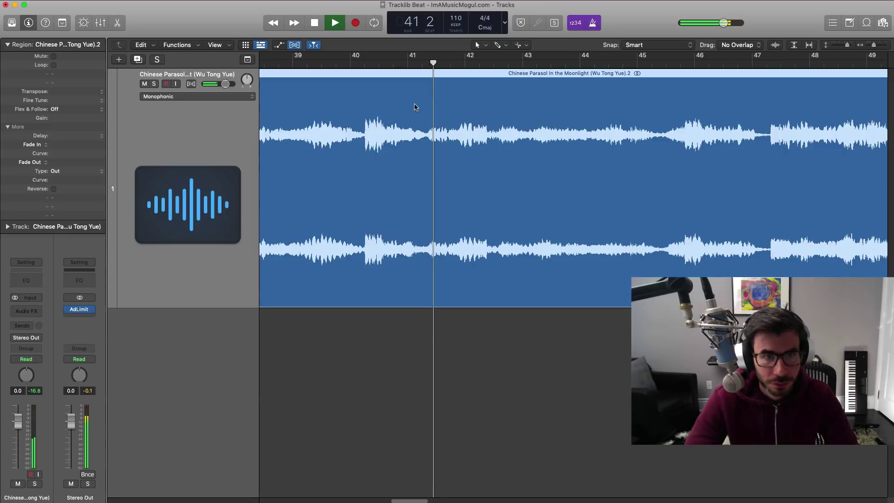
{"action": "left_click", "coordinate": [422, 64]}
{"action": "key", "text": "space"}
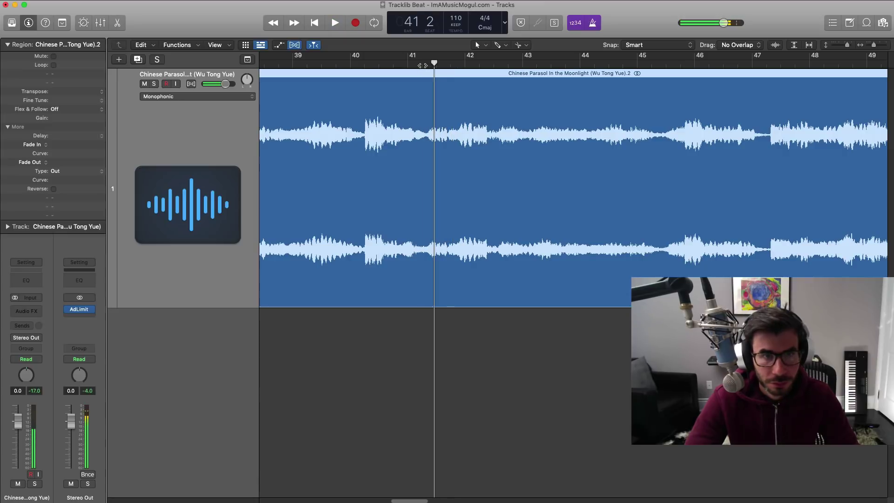
{"action": "left_click", "coordinate": [434, 138]}
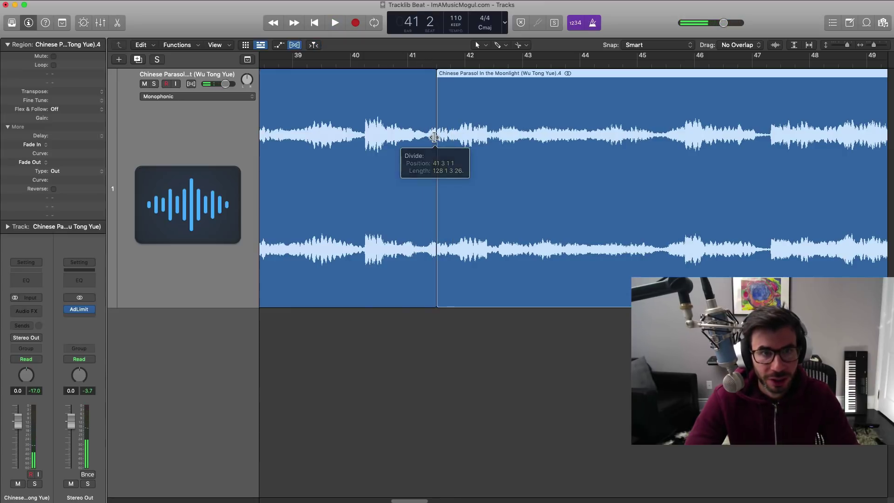
{"action": "key", "text": "space"}
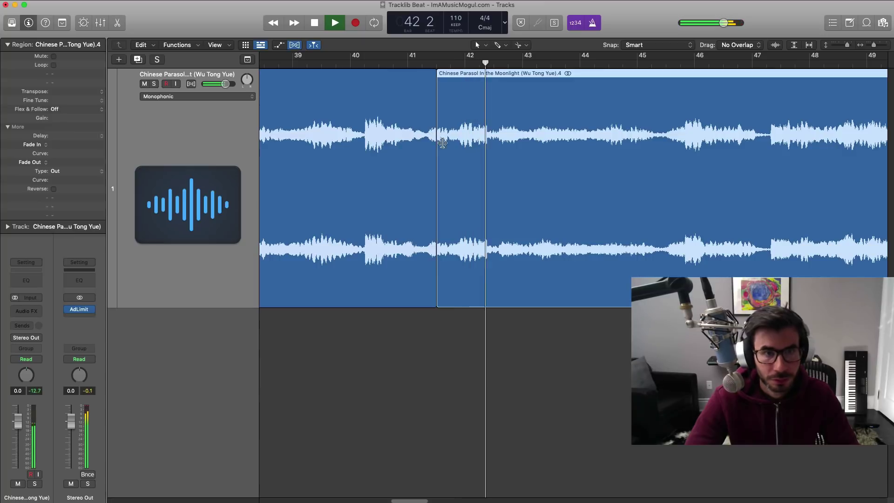
{"action": "left_click", "coordinate": [449, 75]}
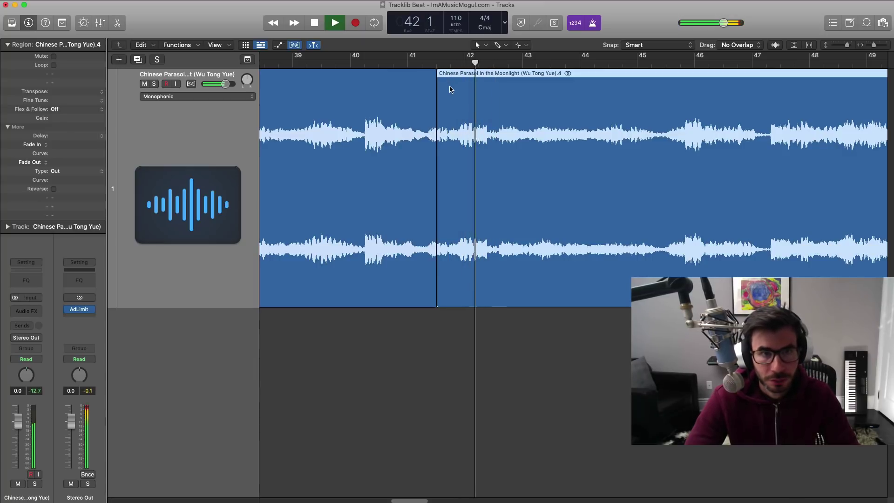
- Shift the split-off section to start just before bar 42 and loop playback over bars 42 to 46
{"action": "key", "text": "space"}
{"action": "left_click_drag", "start_coordinate": [449, 81], "coordinate": [695, 100]}
{"action": "left_click", "coordinate": [451, 63]}
{"action": "key", "text": "space"}
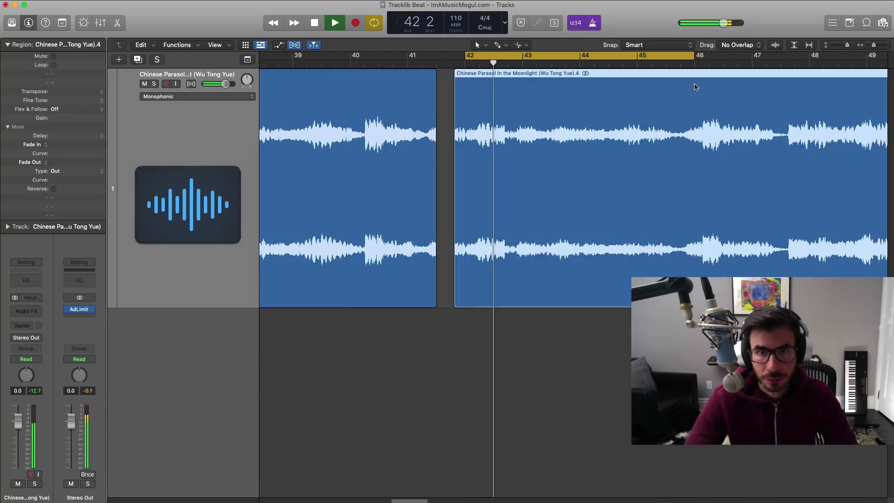
- Fine-adjust the section's position so its phrase lands on bar 42 while listening to the loop against the metronome
{"action": "key", "text": "space"}
{"action": "key", "text": "super+Right"}
{"action": "key", "text": "super+Down"}
{"action": "left_click_drag", "start_coordinate": [427, 181], "coordinate": [419, 184]}
{"action": "key", "text": "space"}
{"action": "key", "text": "super+Left"}
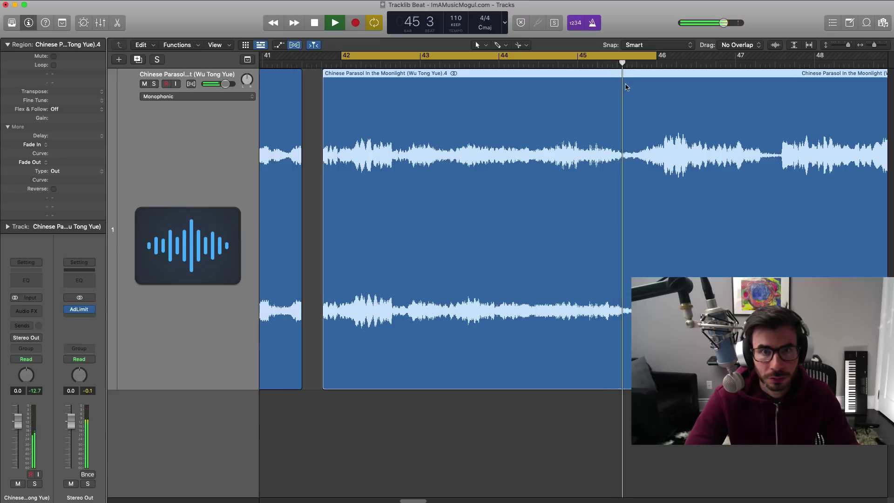
{"action": "key", "text": "super+Right"}
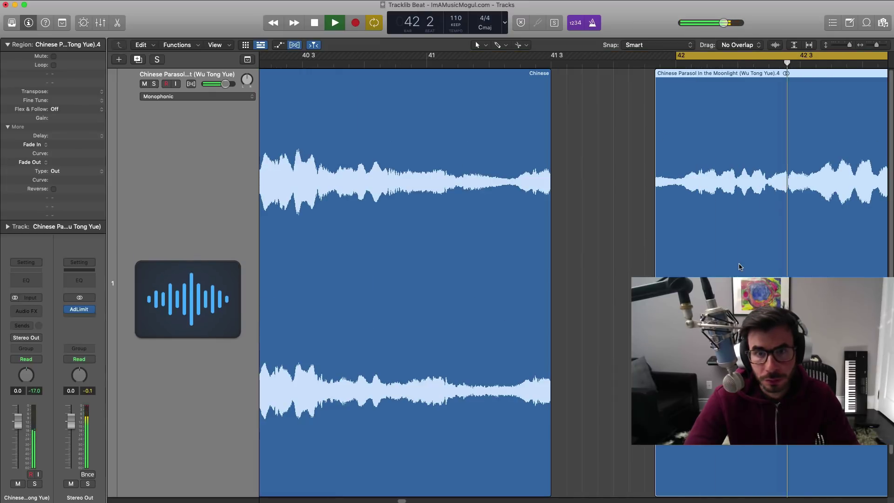
{"action": "key", "text": "super+Left"}
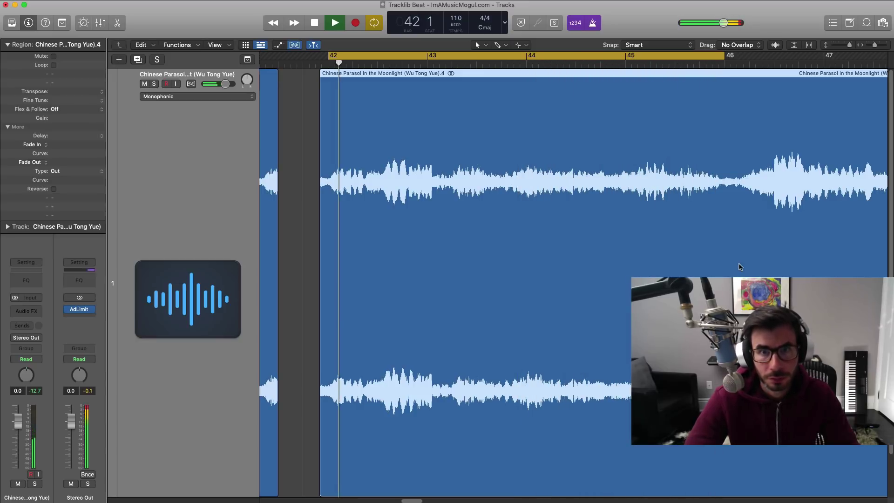
{"action": "key", "text": "space"}
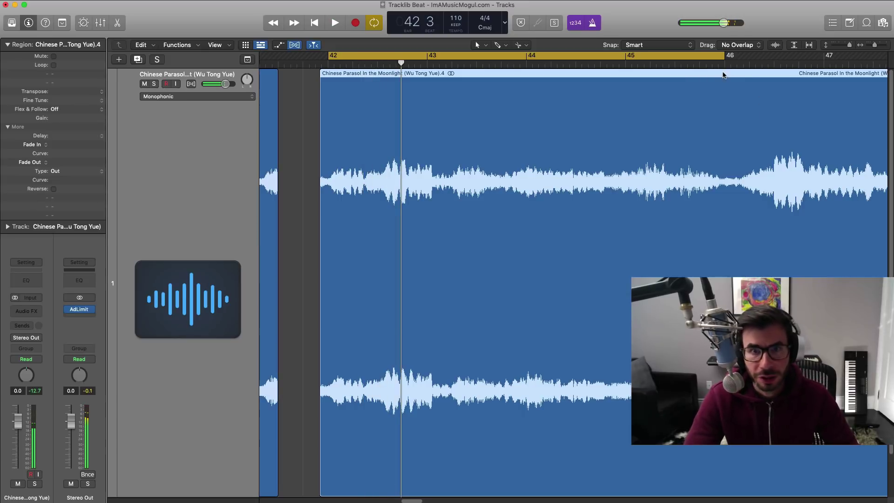
- Split the sample section at bars 42 and 46 and delete the leftover pieces before and after the four-bar phrase
{"action": "left_click", "coordinate": [723, 74]}
{"action": "left_click", "coordinate": [327, 74]}
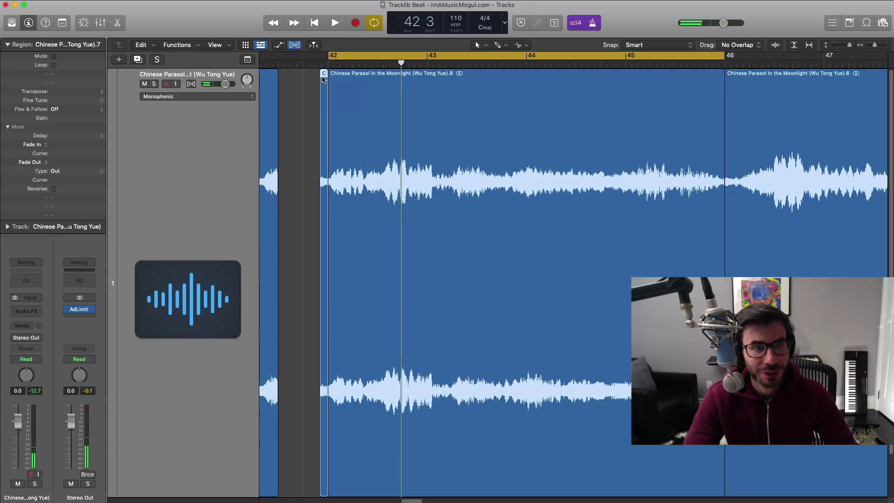
{"action": "key", "text": "BackSpace"}
{"action": "left_click", "coordinate": [827, 164]}
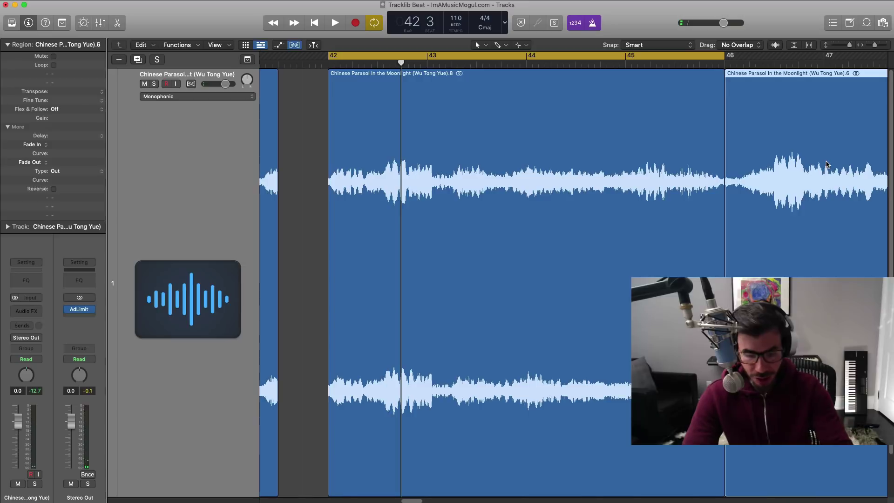
{"action": "key", "text": "BackSpace"}
- Turn on Flex in Polyphonic mode for the sample's track, set the project tempo to 143, and play the loop
{"action": "left_click", "coordinate": [466, 130]}
{"action": "left_click", "coordinate": [191, 85]}
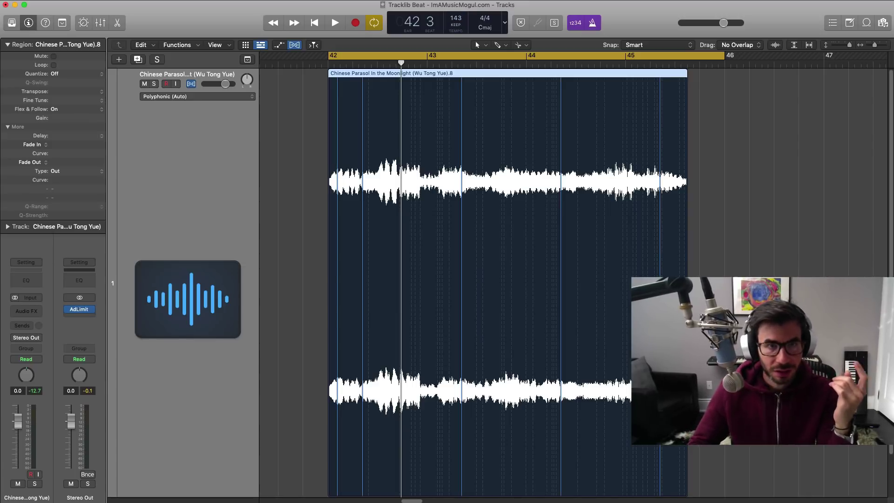
{"action": "key", "text": "space"}
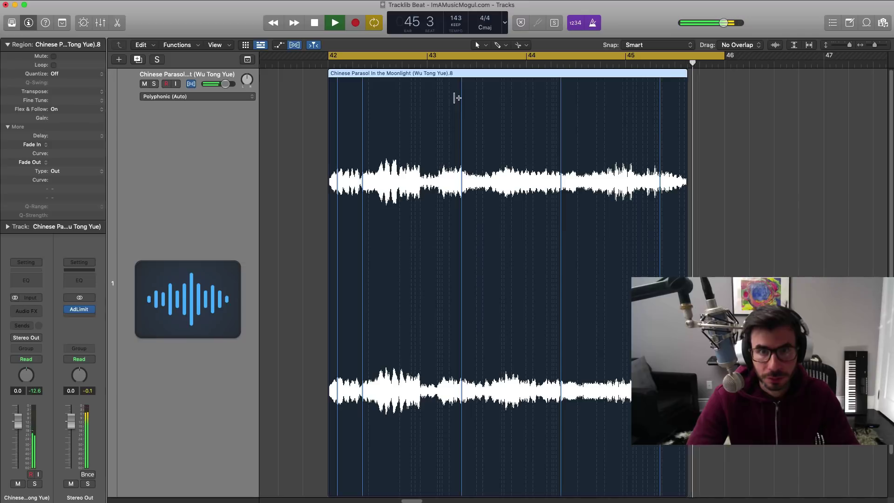
{"action": "key", "text": "space"}
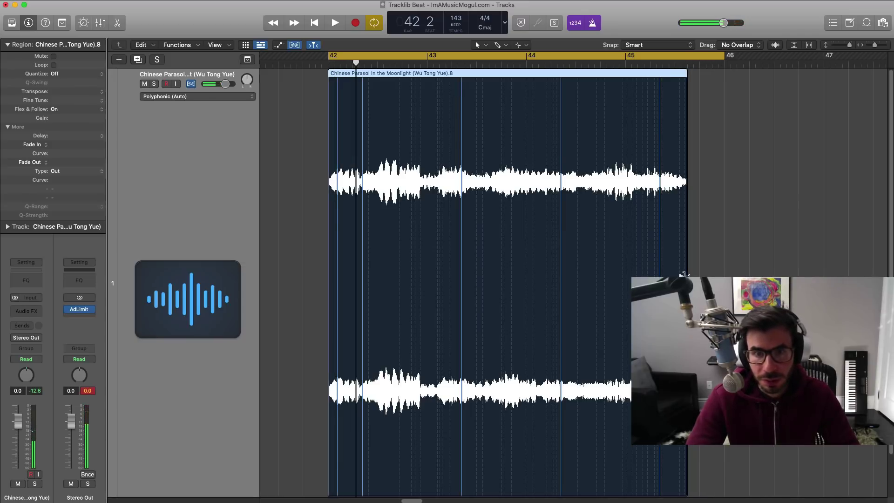
- Extend the end of the sample region to bar 46 and play the four-bar loop
{"action": "left_click_drag", "start_coordinate": [687, 139], "coordinate": [724, 140]}
{"action": "key", "text": "space"}
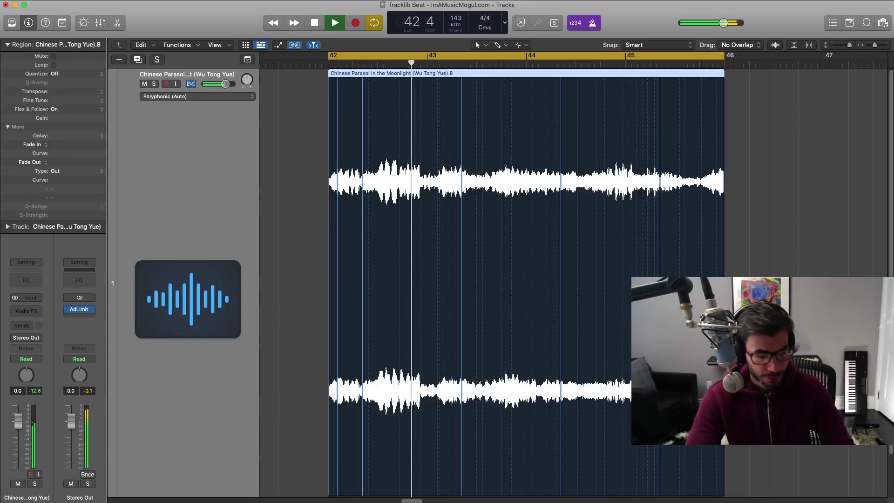
{"action": "key", "text": "space"}
{"action": "left_click", "coordinate": [377, 356], "text": "ctrl+alt"}
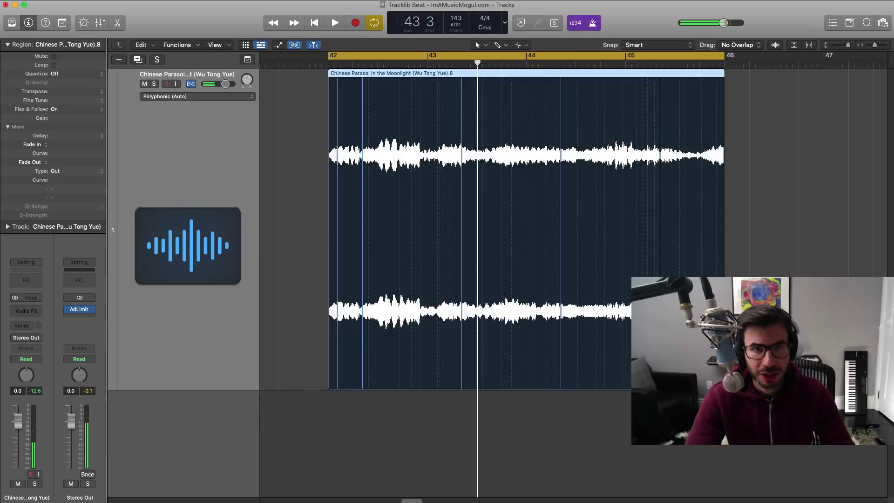
- Add the Portal effect to the sample's track and load its Skipping Bass preset
{"action": "left_click", "coordinate": [26, 309]}
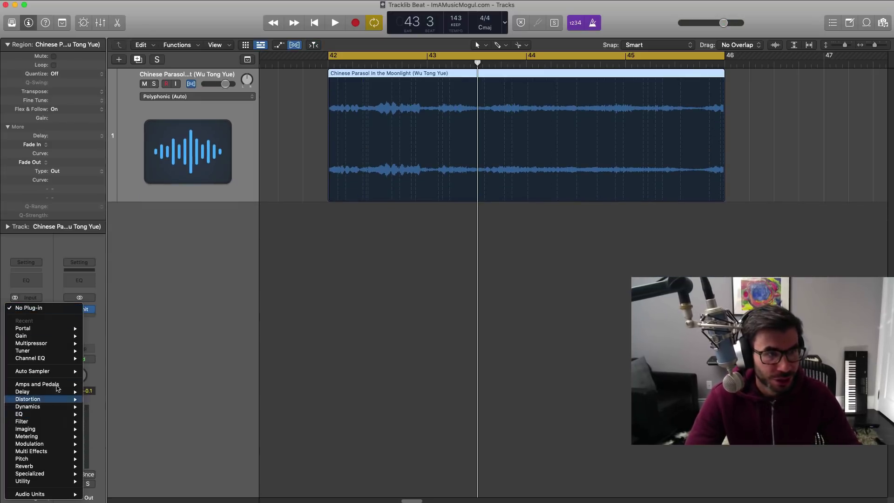
{"action": "mouse_move", "coordinate": [59, 496]}
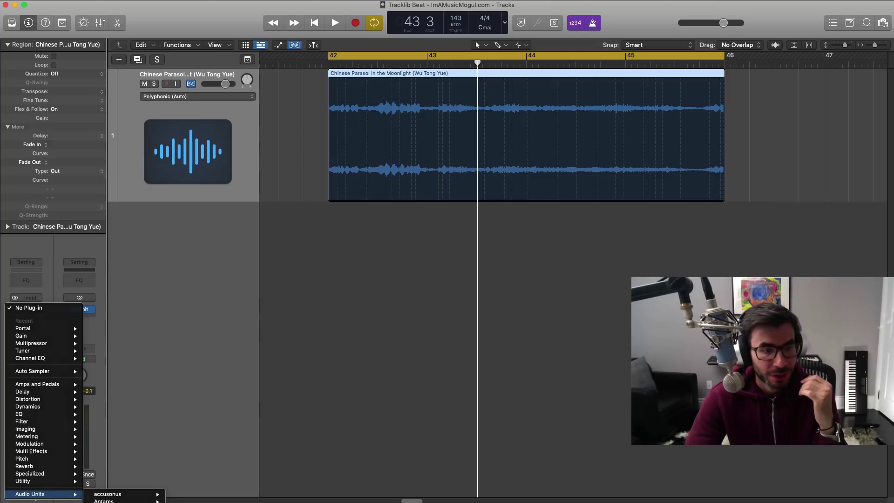
{"action": "key", "text": "Escape"}
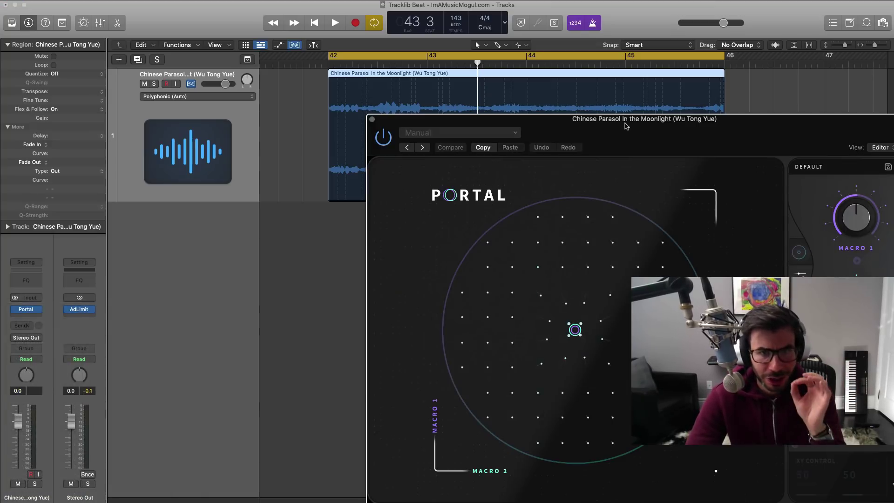
{"action": "left_click_drag", "start_coordinate": [630, 130], "coordinate": [445, 57]}
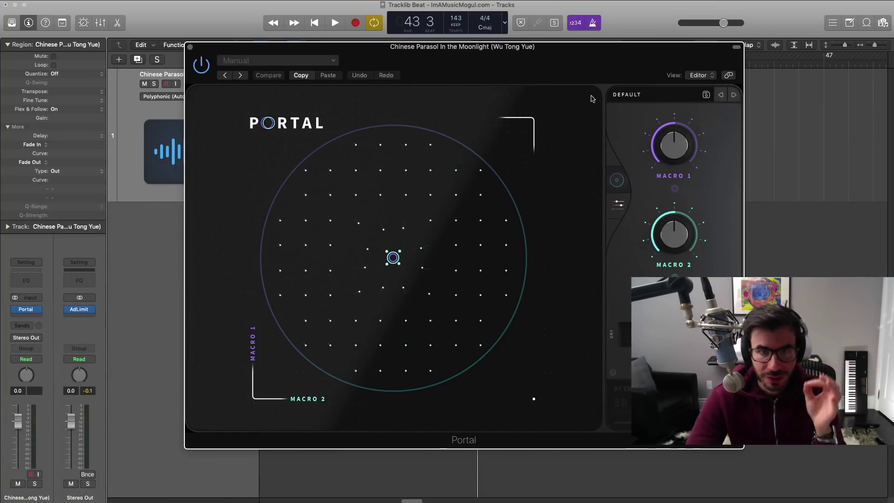
{"action": "left_click", "coordinate": [625, 100]}
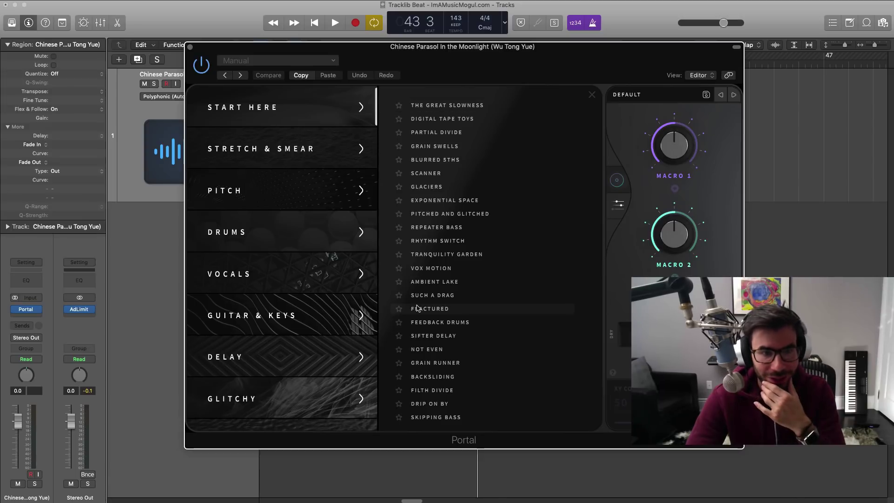
{"action": "left_click", "coordinate": [441, 417]}
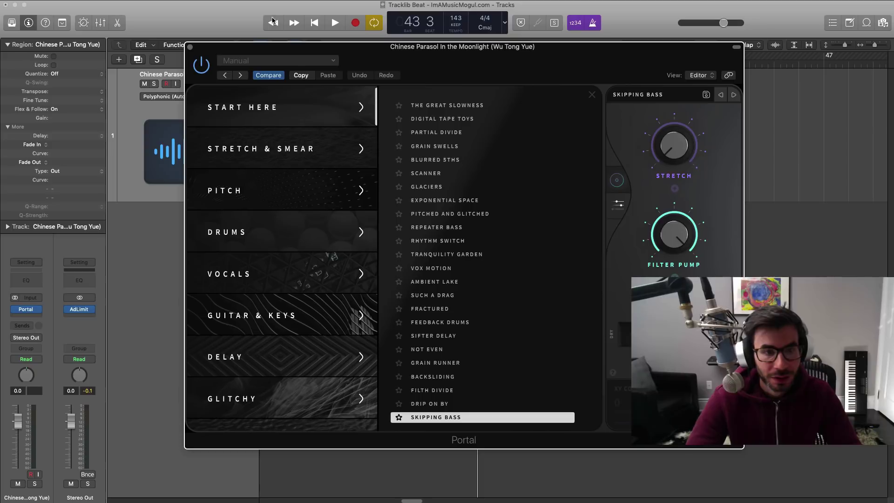
- Lower Portal's dry/wet mix to 42 while auditioning the loop, and close the plug-in window
{"action": "left_click", "coordinate": [188, 47]}
{"action": "key", "text": "space"}
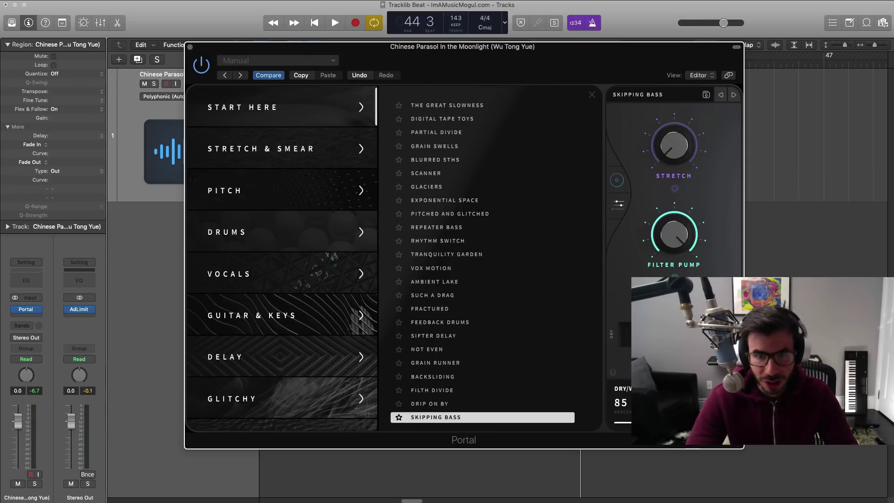
{"action": "left_click_drag", "start_coordinate": [702, 346], "coordinate": [681, 346]}
{"action": "key", "text": "space"}
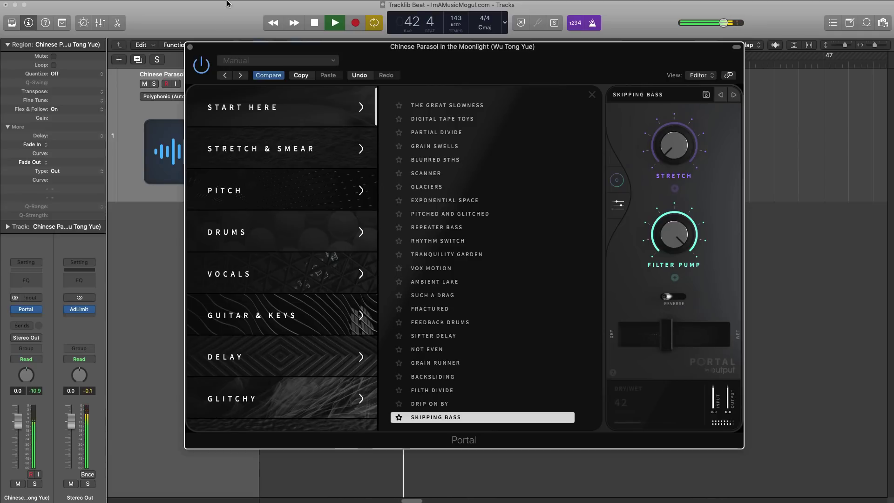
{"action": "left_click", "coordinate": [190, 47]}
{"action": "key", "text": "space"}
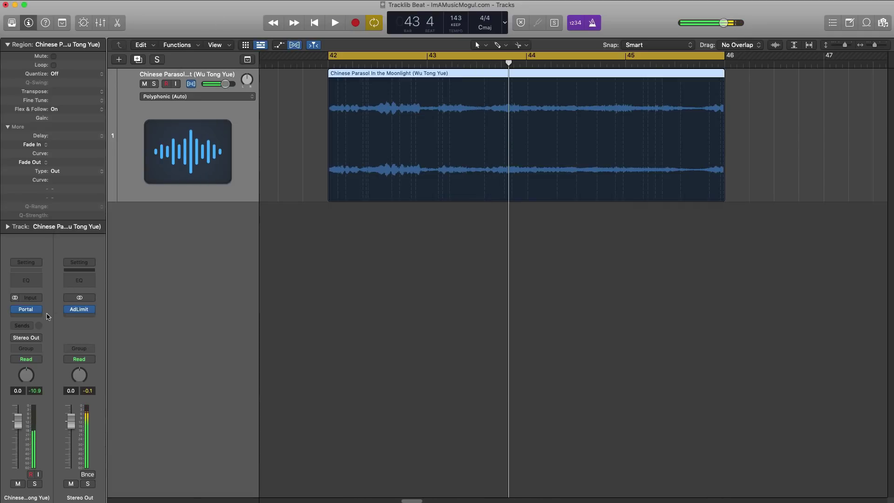
- Add Super VHS after Portal on the sample's track and play the loop through it with the metronome off
{"action": "left_click", "coordinate": [25, 316]}
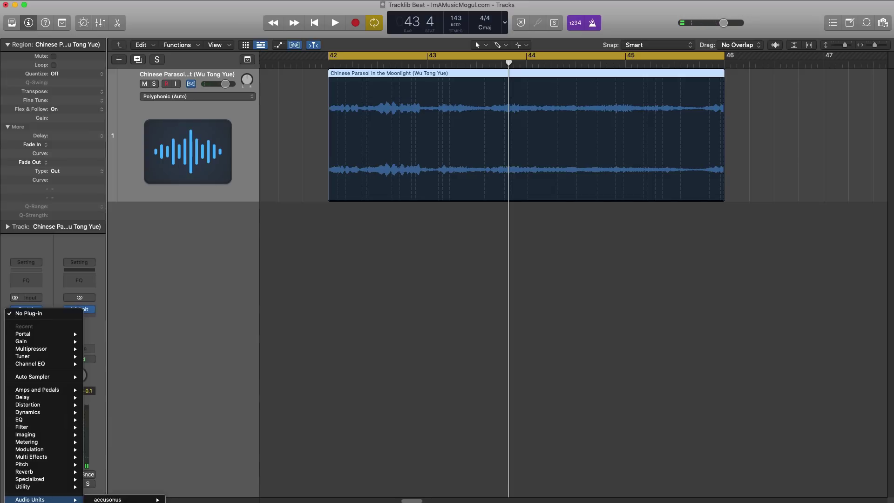
{"action": "left_click", "coordinate": [718, 281]}
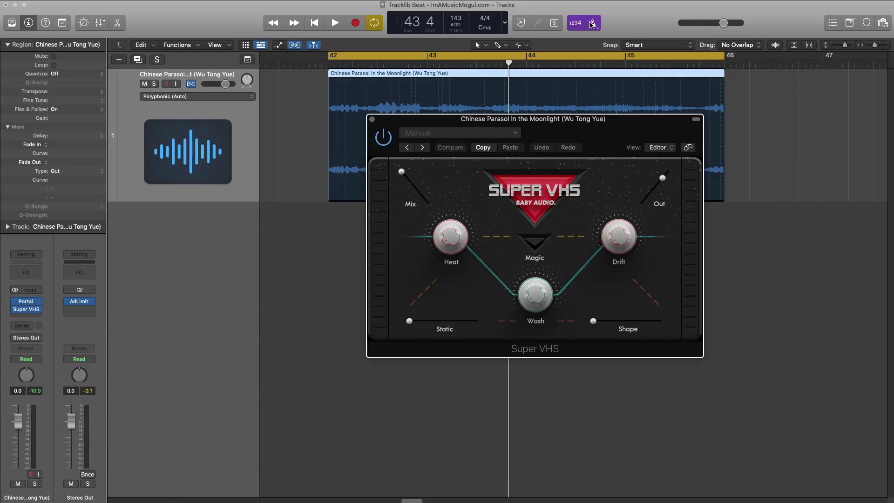
{"action": "left_click_drag", "start_coordinate": [581, 112], "coordinate": [548, 107]}
{"action": "key", "text": "space"}
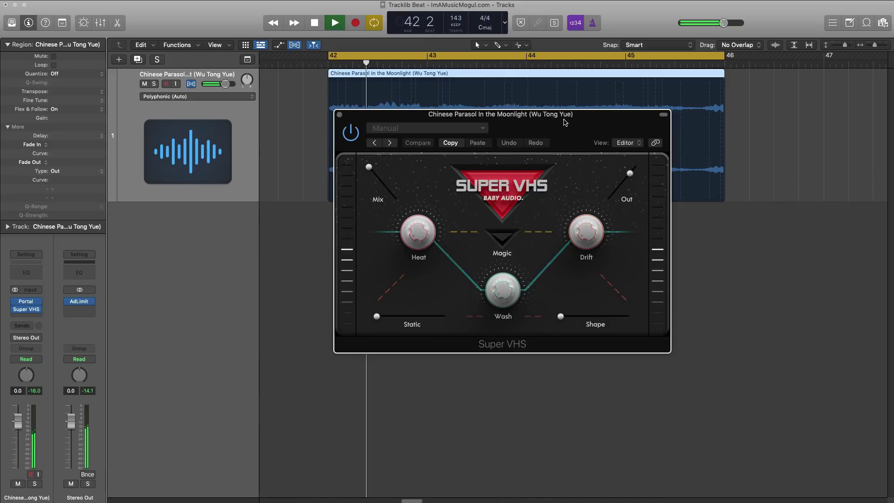
{"action": "key", "text": "space"}
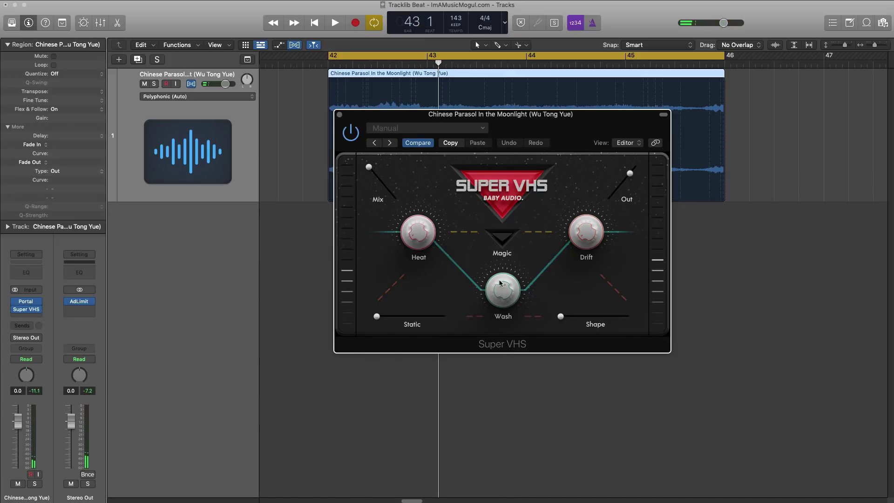
{"action": "key", "text": "space"}
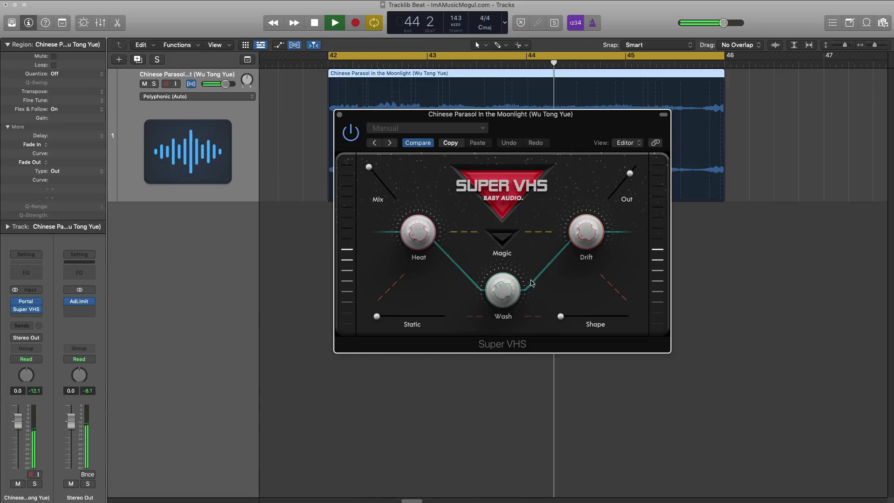
- Audition the loop through Super VHS, comparing it with the Magic effect switched on and off
{"action": "key", "text": "space"}
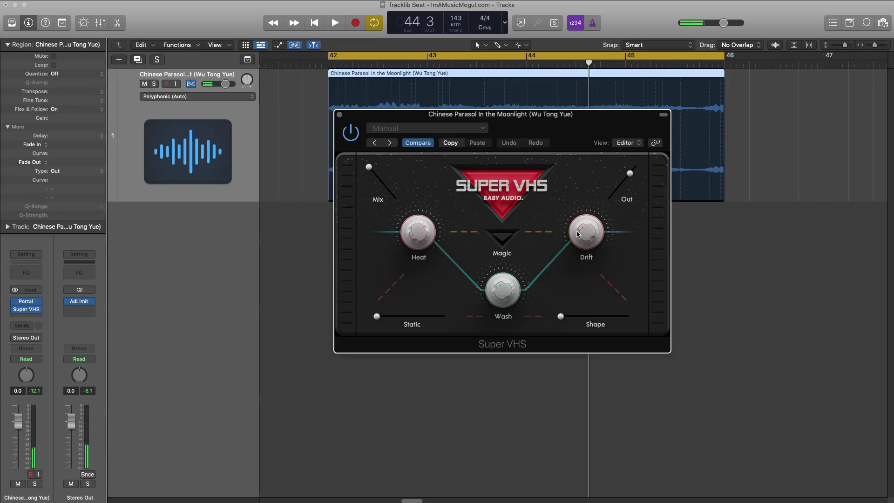
{"action": "key", "text": "space"}
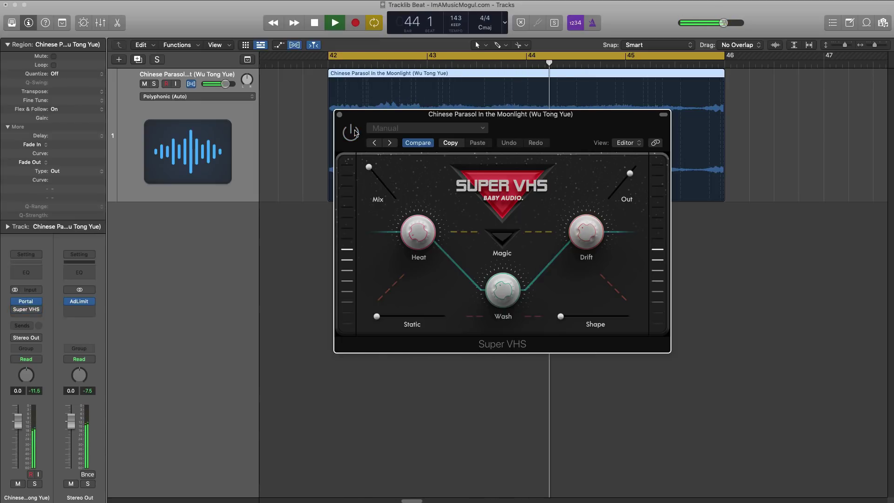
{"action": "left_click", "coordinate": [492, 237]}
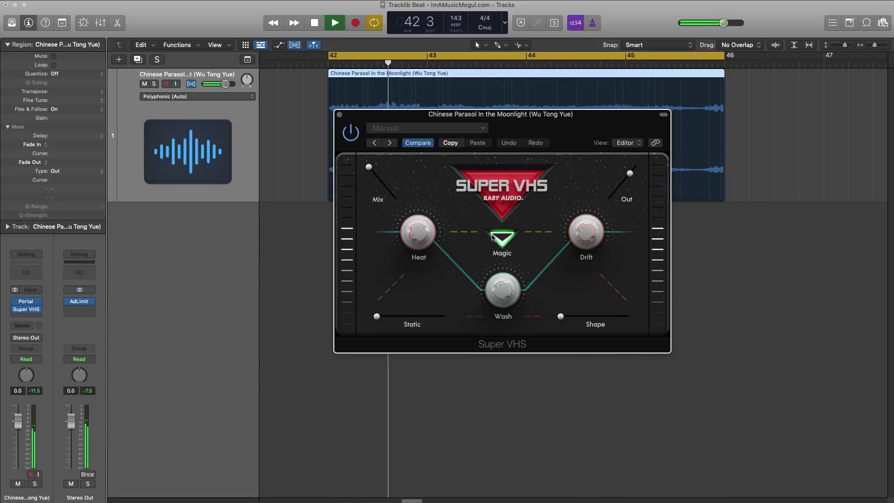
{"action": "left_click", "coordinate": [493, 237]}
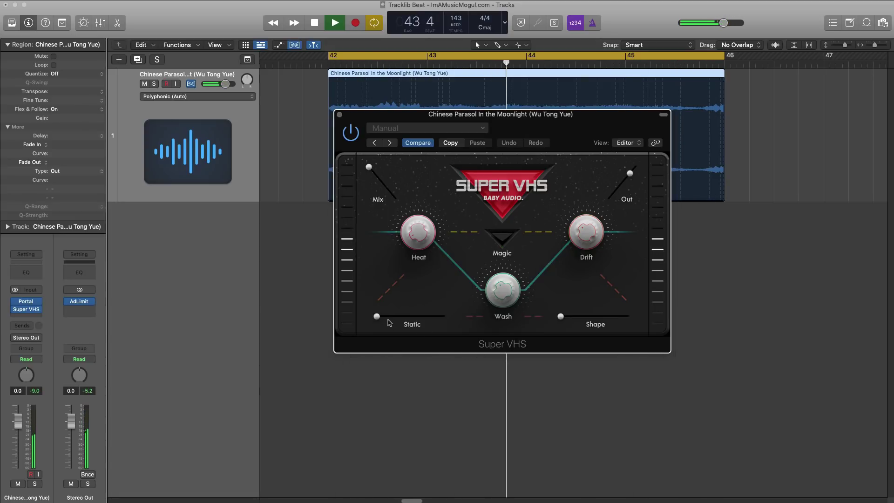
- Raise Super VHS's Static to about a quarter of its range while auditioning the loop, and close the plug-in window
{"action": "key", "text": "space"}
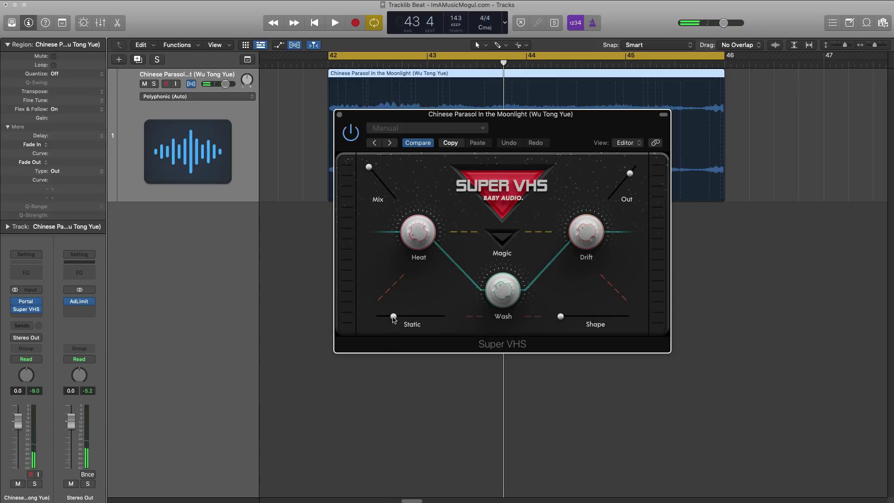
{"action": "key", "text": "space"}
{"action": "left_click_drag", "start_coordinate": [393, 318], "coordinate": [395, 319]}
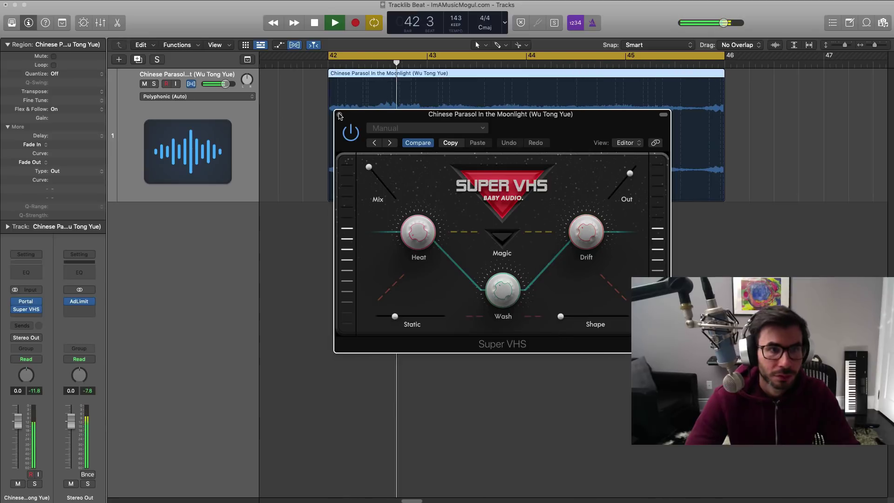
{"action": "key", "text": "super+w"}
- Add a Channel EQ to the sample's track and enable its low cut at about 248 Hz while the loop plays
{"action": "left_click", "coordinate": [26, 272]}
{"action": "left_click_drag", "start_coordinate": [665, 128], "coordinate": [545, 148]}
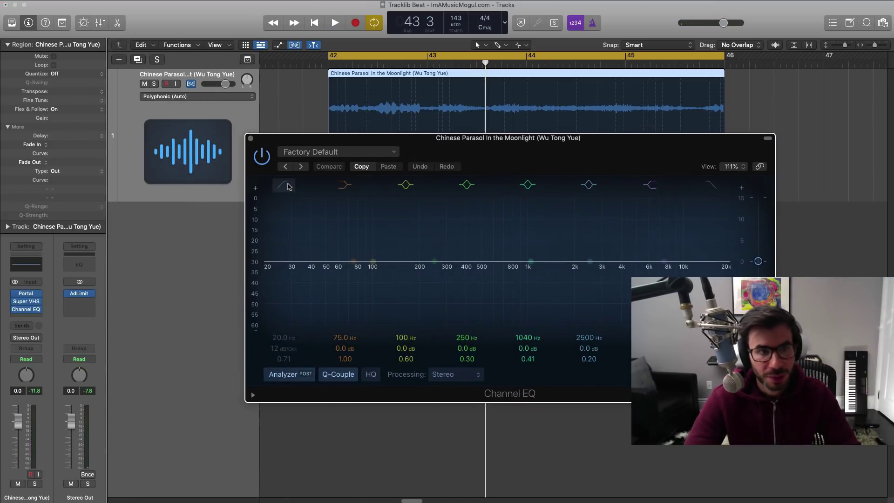
{"action": "key", "text": "space"}
{"action": "left_click", "coordinate": [288, 186]}
{"action": "left_click_drag", "start_coordinate": [284, 337], "coordinate": [284, 298]}
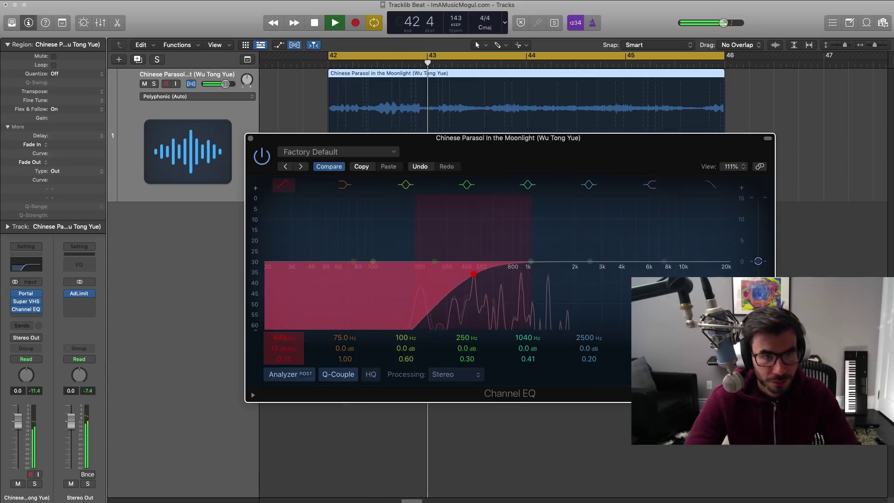
{"action": "key", "text": "space"}
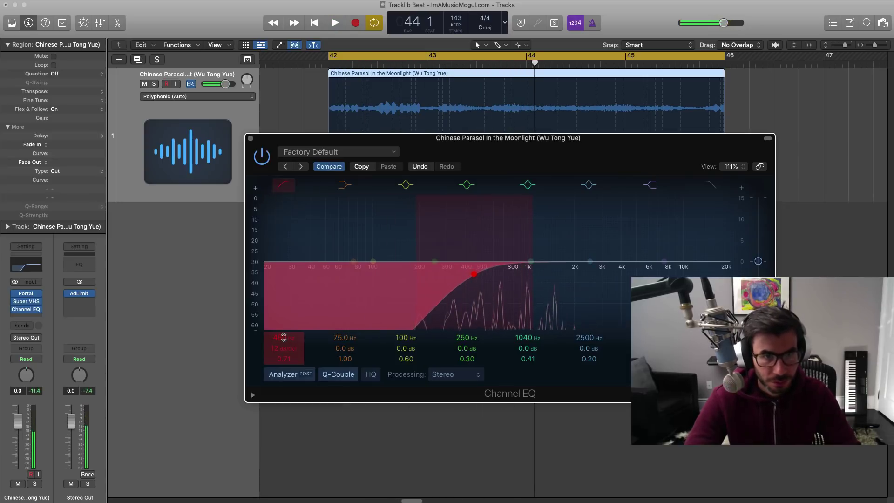
{"action": "key", "text": "space"}
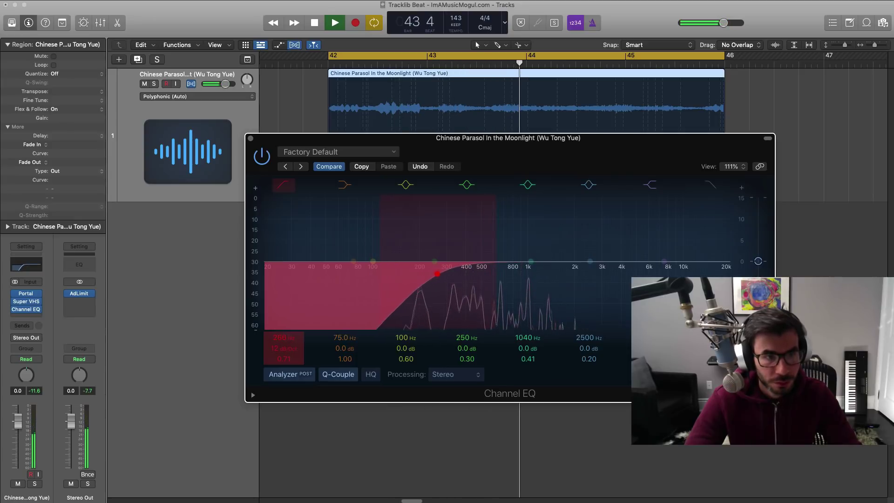
- Add a gentle high cut at about 2 kHz in the Channel EQ, close it, and audition the filtered loop
{"action": "left_click_drag", "start_coordinate": [716, 272], "coordinate": [573, 273]}
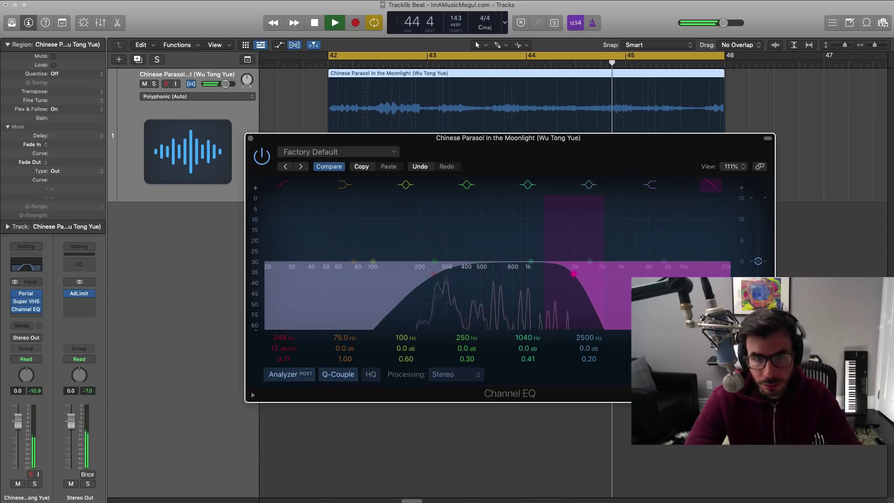
{"action": "left_click_drag", "start_coordinate": [573, 274], "coordinate": [574, 290]}
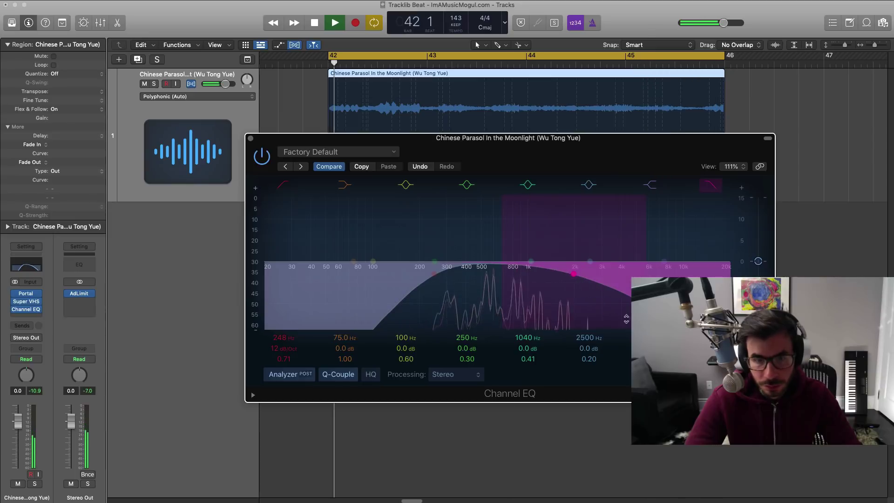
{"action": "left_click", "coordinate": [252, 139]}
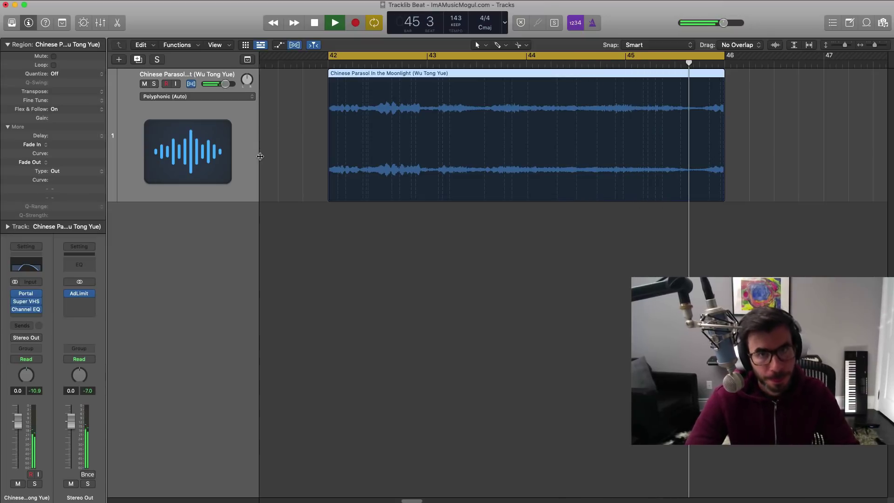
{"action": "key", "text": "space"}
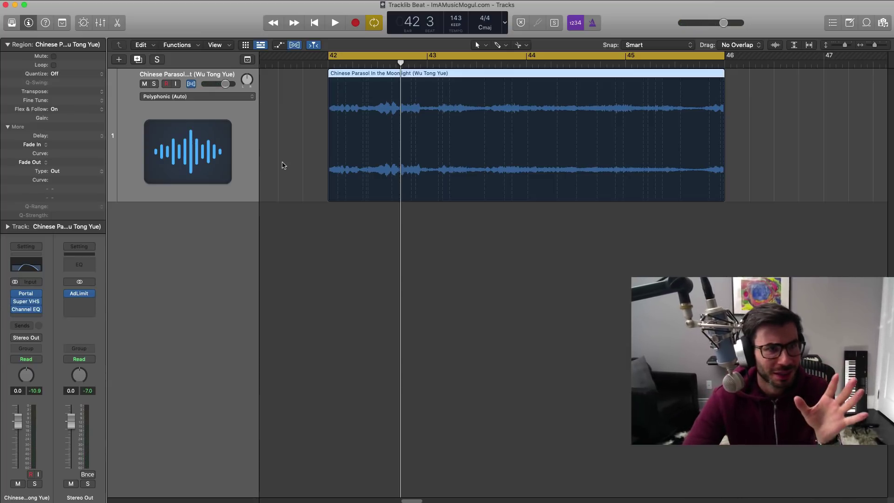
- Create a software instrument track below the sample and load Quick Sampler on it
{"action": "left_click", "coordinate": [120, 61]}
{"action": "key", "text": "Return"}
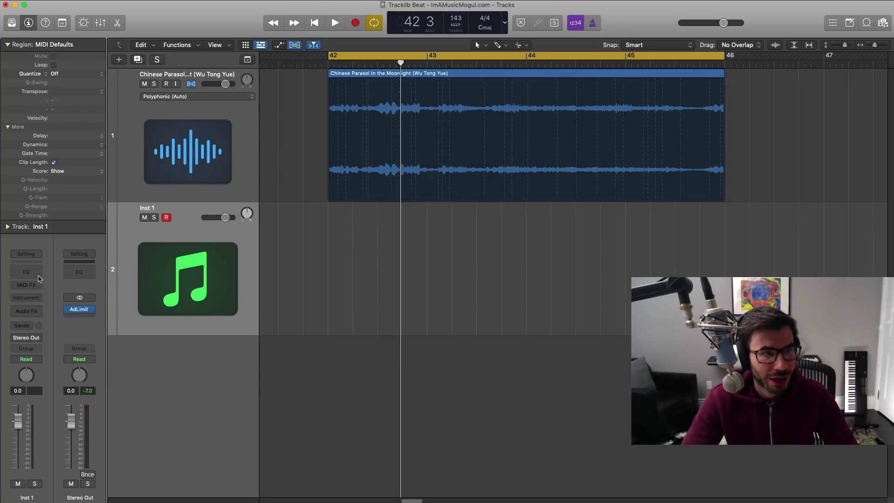
{"action": "left_click", "coordinate": [27, 298]}
{"action": "mouse_move", "coordinate": [93, 328]}
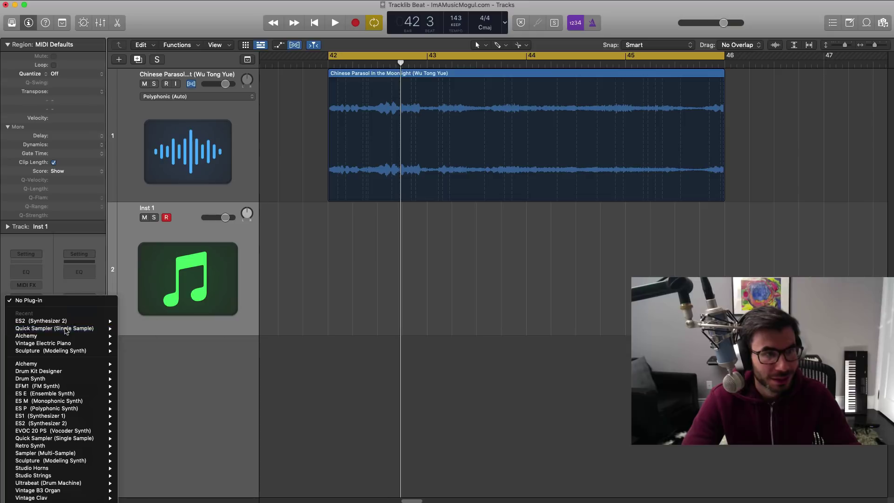
{"action": "left_click", "coordinate": [132, 336]}
- Load the Waavy Hat preset in Quick Sampler and close the plug-in window
{"action": "left_click_drag", "start_coordinate": [609, 142], "coordinate": [450, 108]}
{"action": "left_click", "coordinate": [341, 98]}
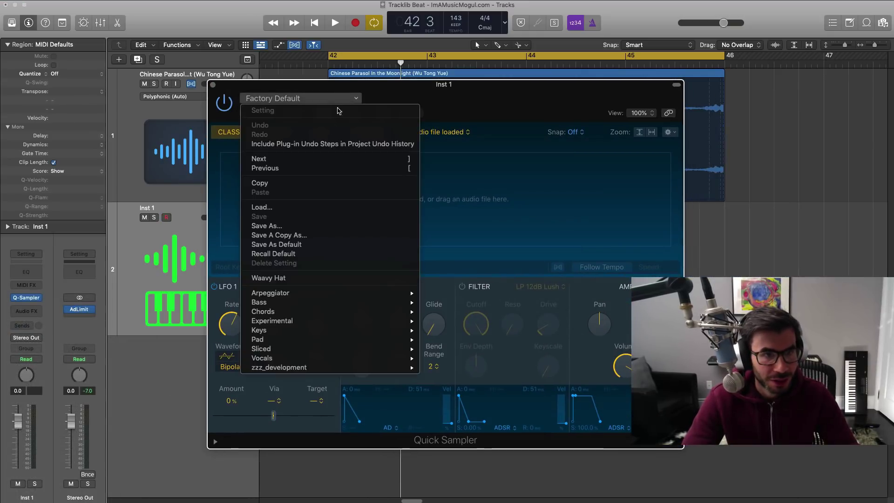
{"action": "left_click", "coordinate": [296, 280]}
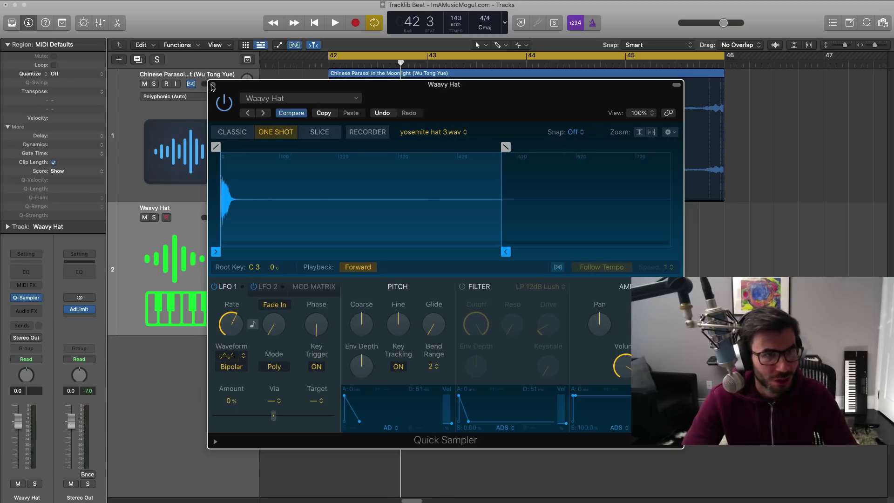
{"action": "left_click", "coordinate": [213, 86]}
- Create a MIDI region on the Waavy Hat track from bar 42 to bar 46 and open it in the Piano Roll
{"action": "left_click", "coordinate": [340, 264], "text": "super"}
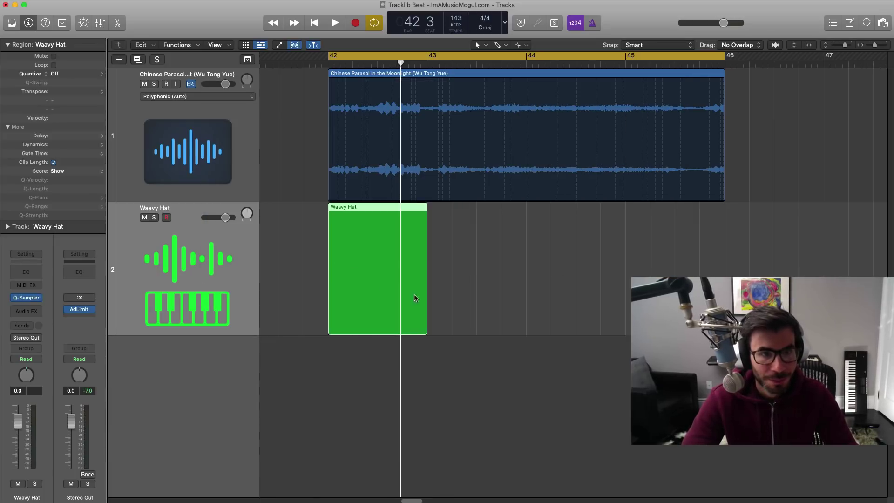
{"action": "left_click_drag", "start_coordinate": [423, 296], "coordinate": [708, 296]}
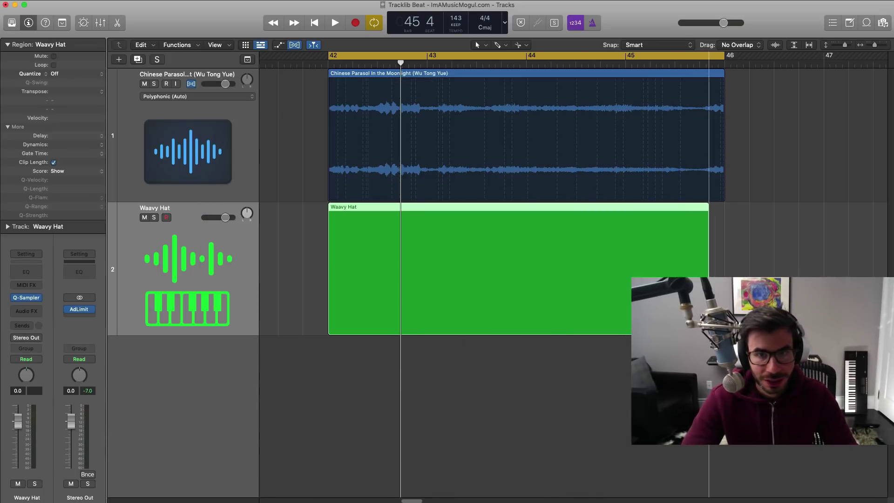
{"action": "double_click", "coordinate": [619, 275]}
- Set the time quantize to 1/8 Note and add two consecutive eighth-note hats on C3 at bar 42
{"action": "left_click", "coordinate": [149, 339]}
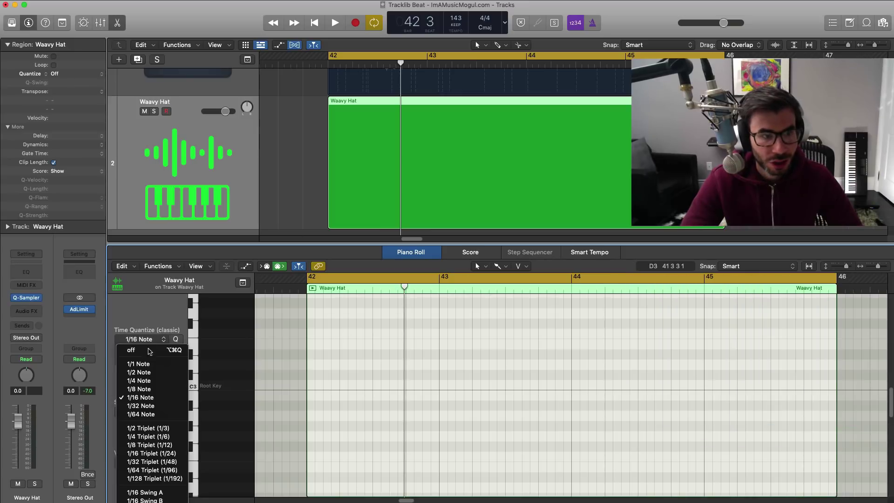
{"action": "key", "text": "Return"}
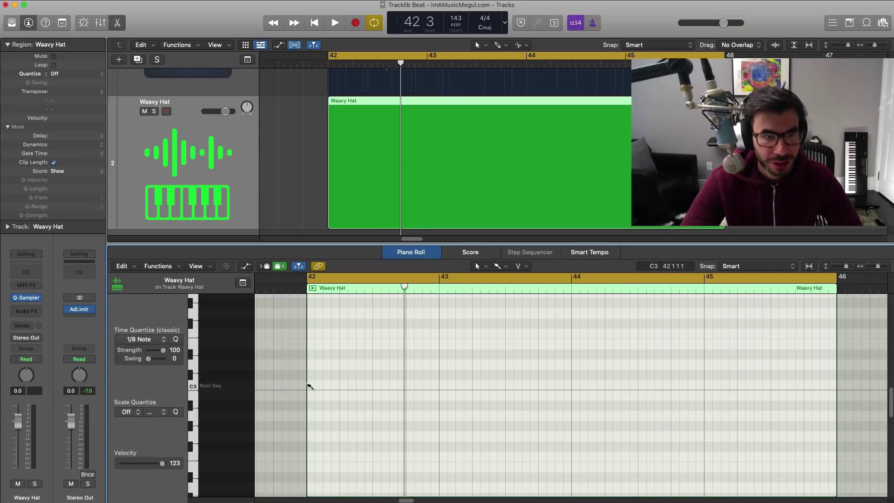
{"action": "left_click", "coordinate": [310, 385]}
{"action": "left_click", "coordinate": [328, 385]}
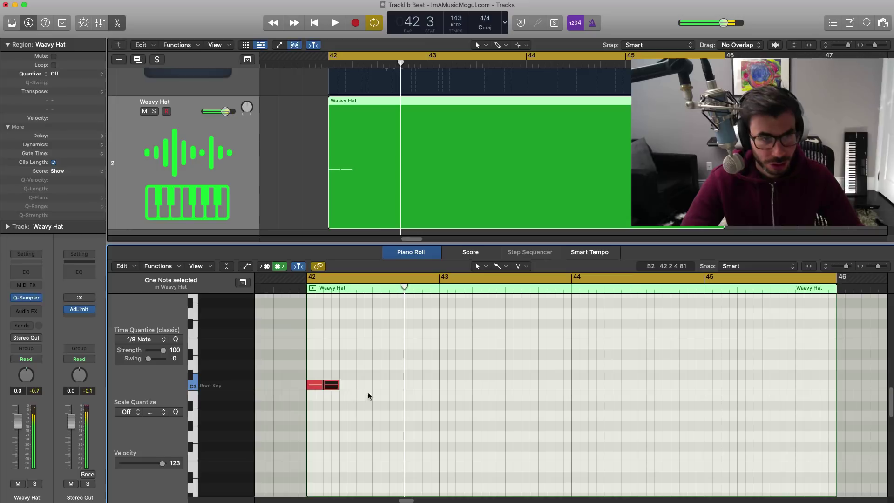
- Repeat the C3 hat notes until eighth notes fill the pattern up to bar 46
{"action": "key", "text": "super+r"}
{"action": "key", "text": "super+r"}
{"action": "key", "text": "super+r"}
{"action": "key", "text": "super+r"}
{"action": "key", "text": "super+r"}
{"action": "key", "text": "super+r"}
{"action": "key", "text": "super+r"}
{"action": "key", "text": "super+r"}
{"action": "key", "text": "super+r"}
{"action": "key", "text": "super+r"}
{"action": "key", "text": "super+r"}
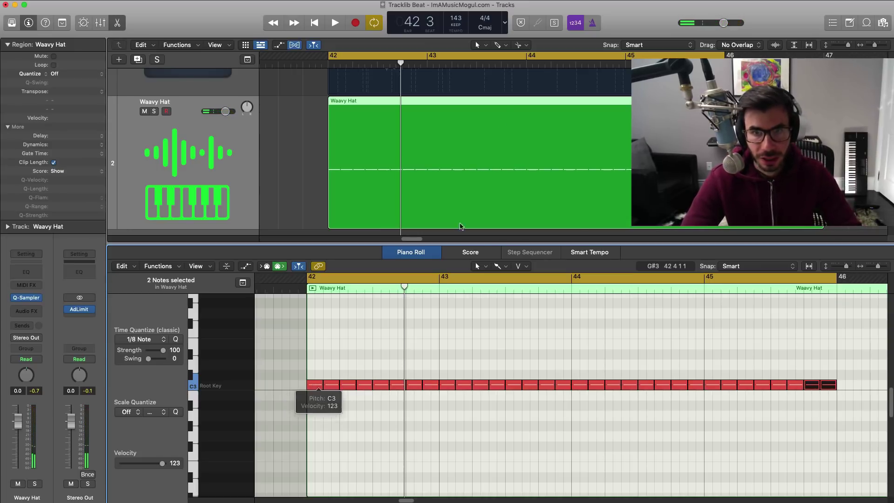
- Remove the extra hat region past bar 46 and lower the Waavy Hat track's volume to -6.2 dB during playback
{"action": "key", "text": "space"}
{"action": "left_click", "coordinate": [243, 147]}
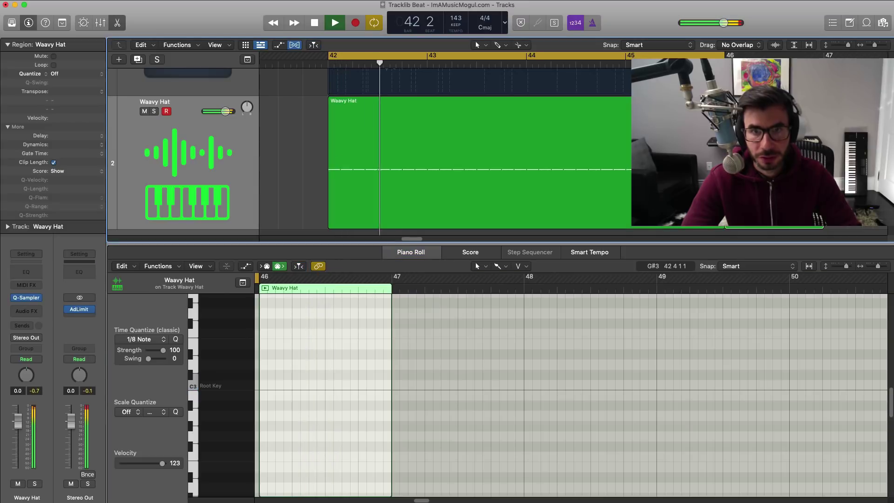
{"action": "left_click_drag", "start_coordinate": [225, 111], "coordinate": [222, 111]}
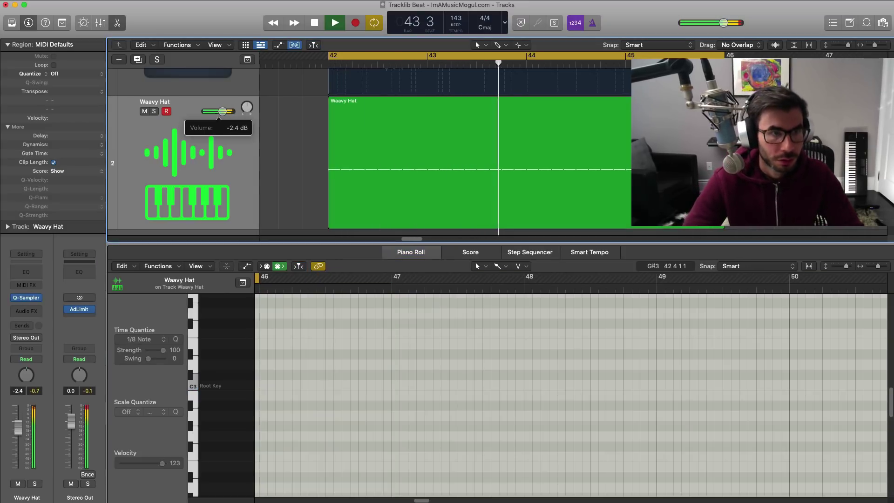
{"action": "left_click", "coordinate": [376, 156]}
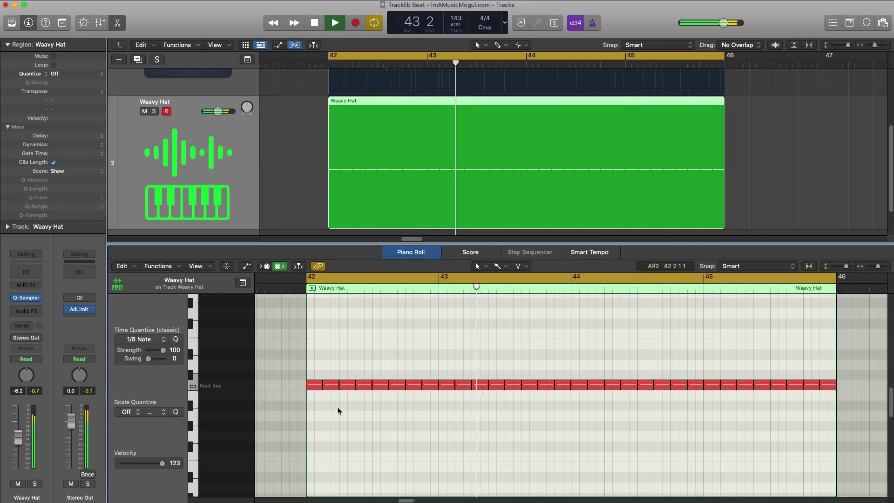
- Move the third hat note down to A2, turn it into two half-length notes, and audition the pattern
{"action": "key", "text": "space"}
{"action": "left_click_drag", "start_coordinate": [345, 386], "coordinate": [352, 418]}
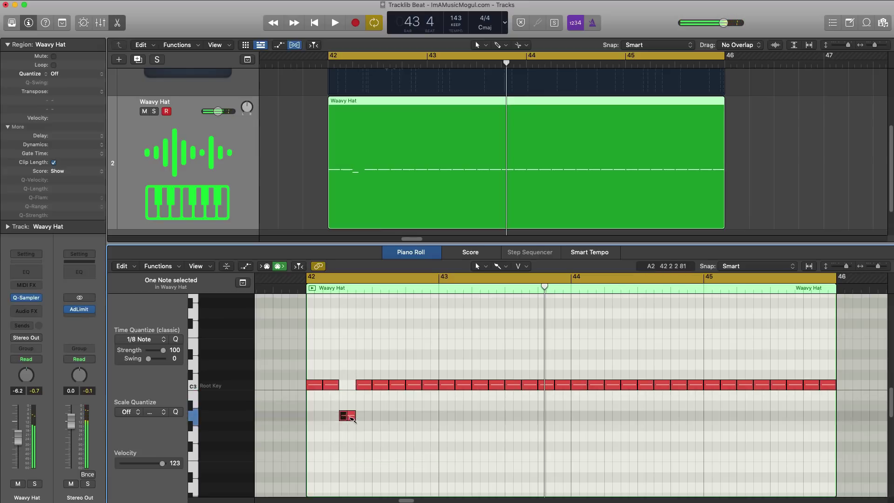
{"action": "key", "text": "space"}
{"action": "key", "text": "space"}
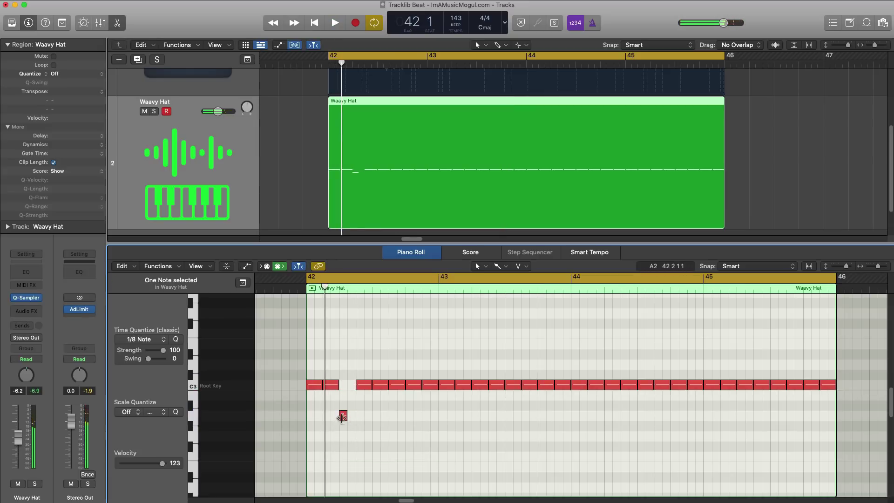
{"action": "left_click_drag", "start_coordinate": [347, 420], "coordinate": [351, 422]}
{"action": "key", "text": "space"}
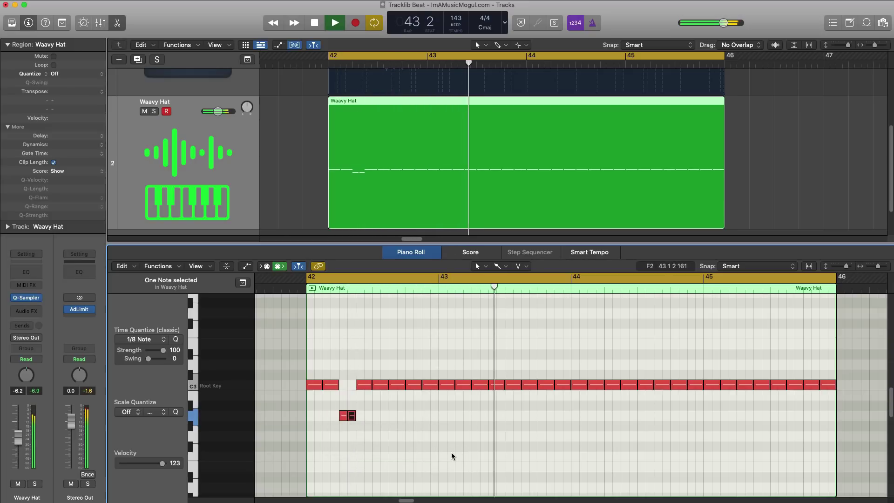
{"action": "key", "text": "space"}
{"action": "key", "text": "space"}
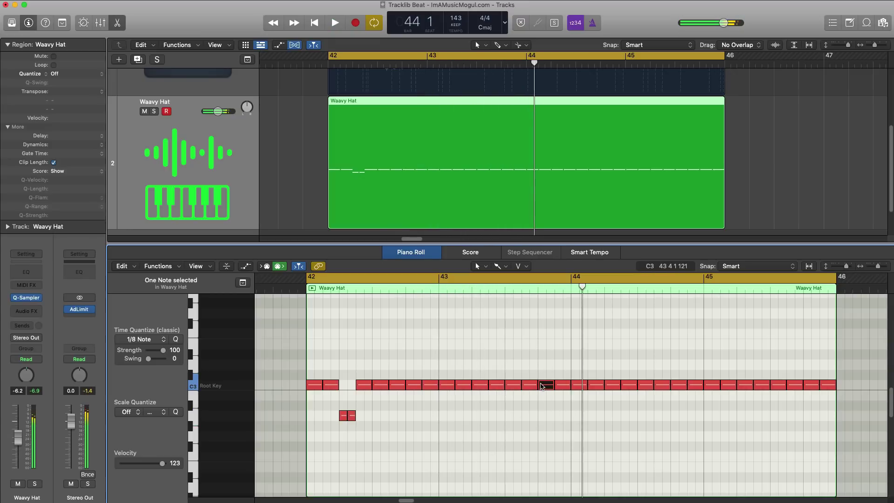
- Remove the C3 hat note on beat 4 of bar 43 and set the time quantize to 1/64 Triplet (1/96)
{"action": "left_click", "coordinate": [143, 341]}
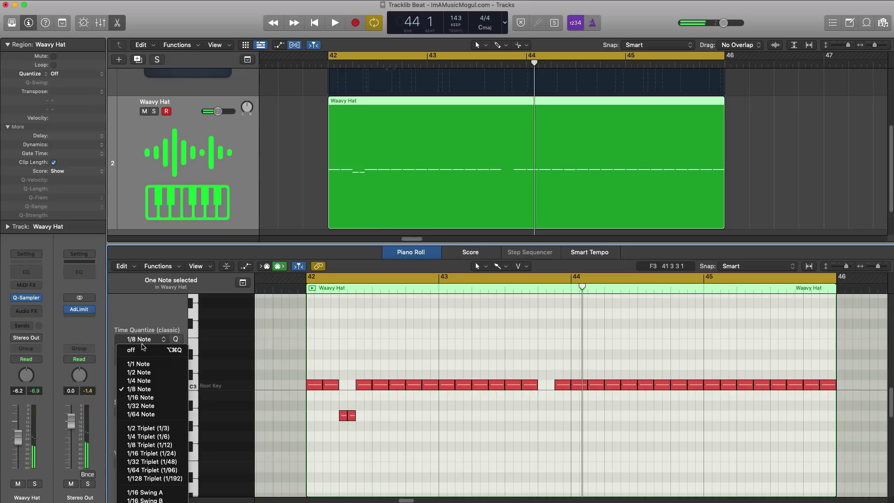
{"action": "left_click", "coordinate": [148, 471]}
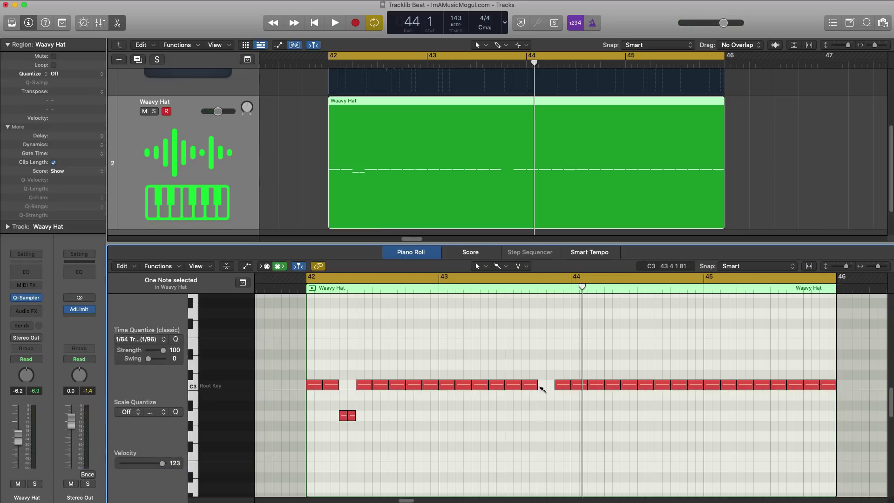
{"action": "key", "text": "Delete"}
- Fill the gap on beat 4 of bar 43 with a short descending hat roll from C3 through B2 to G2, and audition it
{"action": "scroll", "coordinate": [540, 395], "scroll_direction": "up", "scroll_amount": 5}
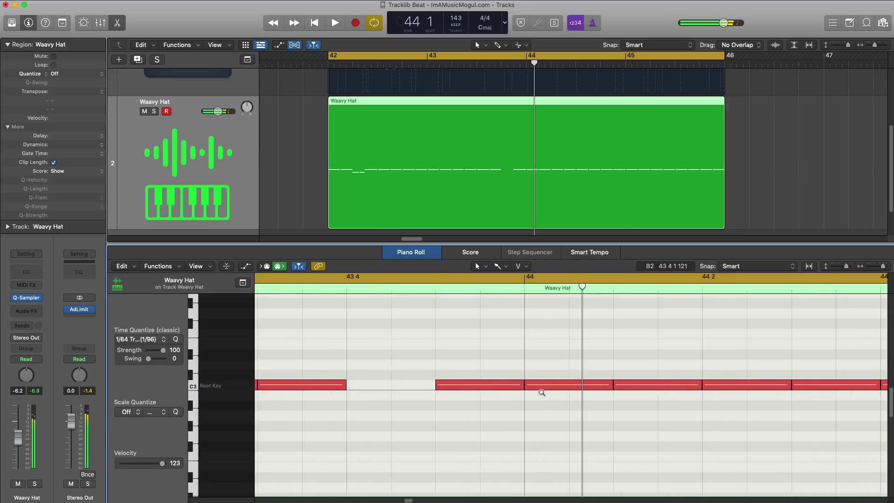
{"action": "scroll", "coordinate": [538, 403], "scroll_direction": "down", "scroll_amount": 2}
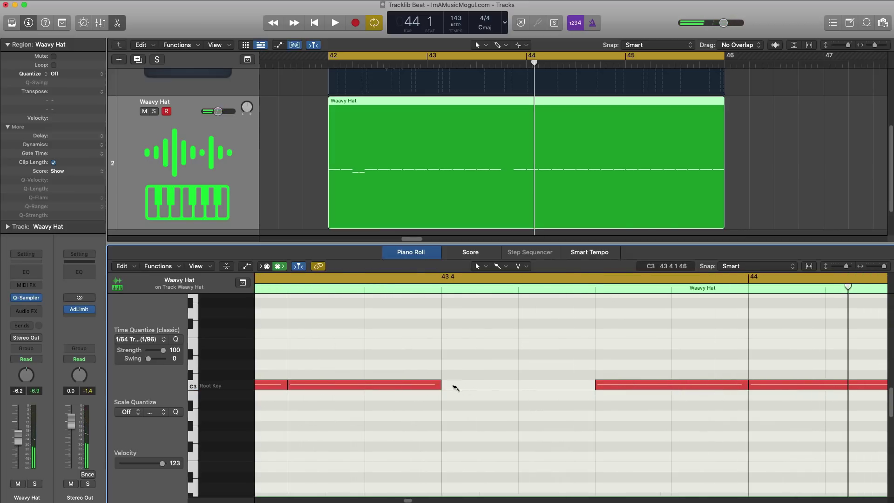
{"action": "left_click", "coordinate": [447, 386]}
{"action": "left_click", "coordinate": [458, 397]}
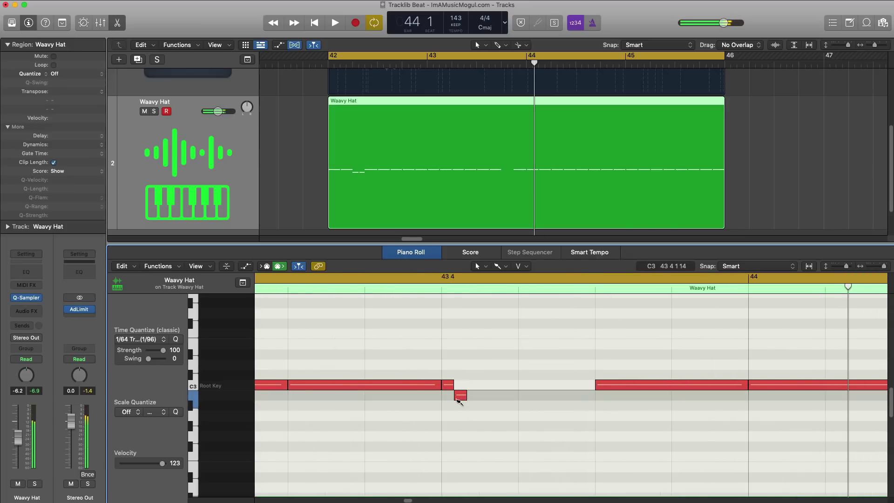
{"action": "left_click", "coordinate": [484, 405]}
{"action": "left_click_drag", "start_coordinate": [486, 406], "coordinate": [492, 438]}
{"action": "key", "text": "space"}
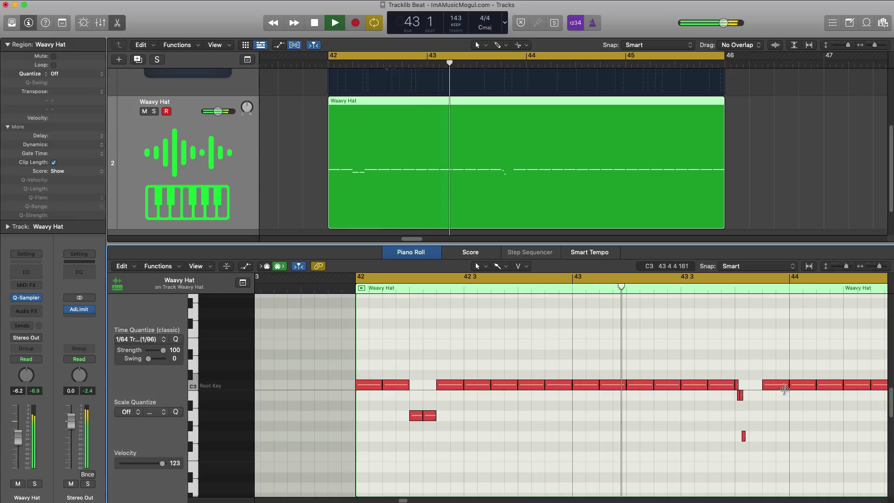
{"action": "key", "text": "space"}
- Split the last C3 hat note before bar 44 in half, raise the second half to D3, and audition it
{"action": "left_click_drag", "start_coordinate": [782, 388], "coordinate": [781, 348]}
{"action": "key", "text": "space"}
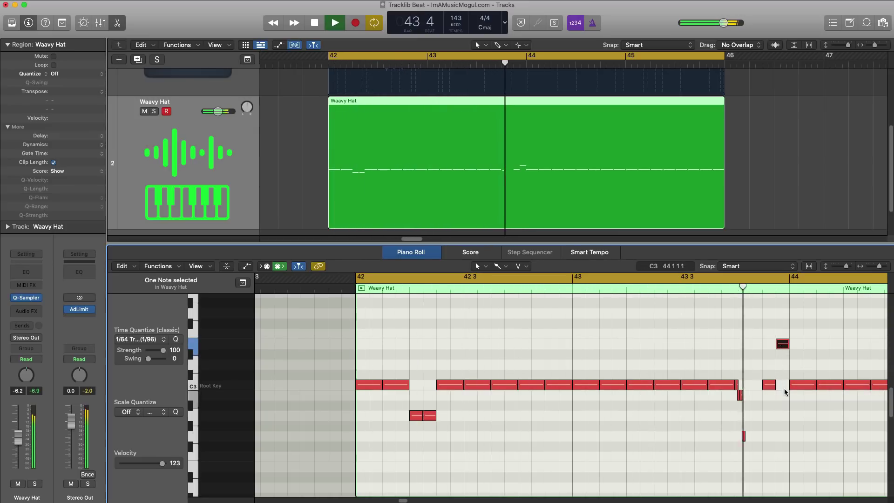
{"action": "key", "text": "space"}
{"action": "left_click_drag", "start_coordinate": [782, 343], "coordinate": [781, 364]}
{"action": "key", "text": "space"}
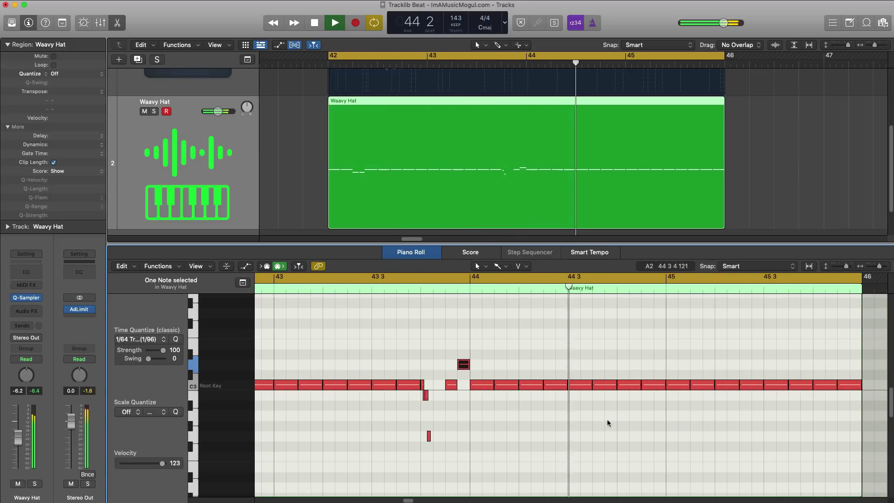
{"action": "key", "text": "space"}
- Cycle bars 44 to 46, then halve the third hat note of bar 44 and lower its second half to A2
{"action": "key", "text": "space"}
{"action": "key", "text": "super+Left"}
{"action": "left_click", "coordinate": [553, 415]}
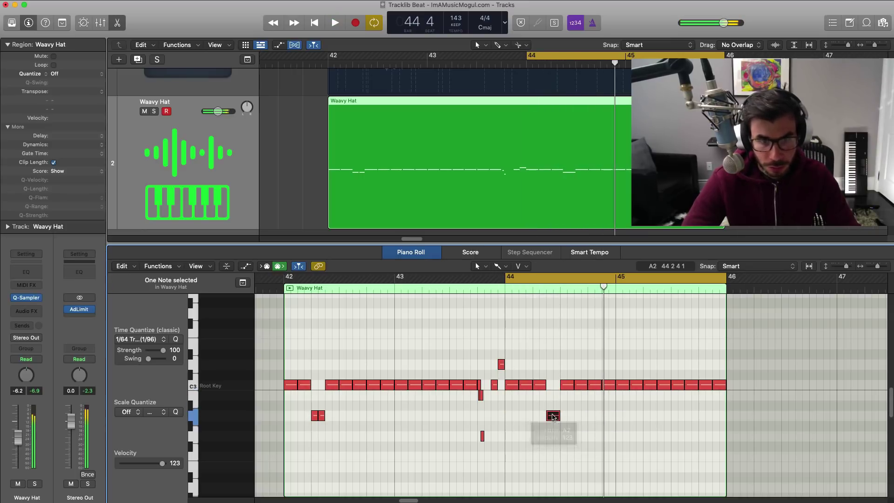
{"action": "mouse_move", "coordinate": [552, 417]}
{"action": "left_mouse_down"}
{"action": "mouse_move", "coordinate": [542, 393]}
{"action": "mouse_move", "coordinate": [542, 417]}
{"action": "left_mouse_up"}
{"action": "key", "text": "space"}
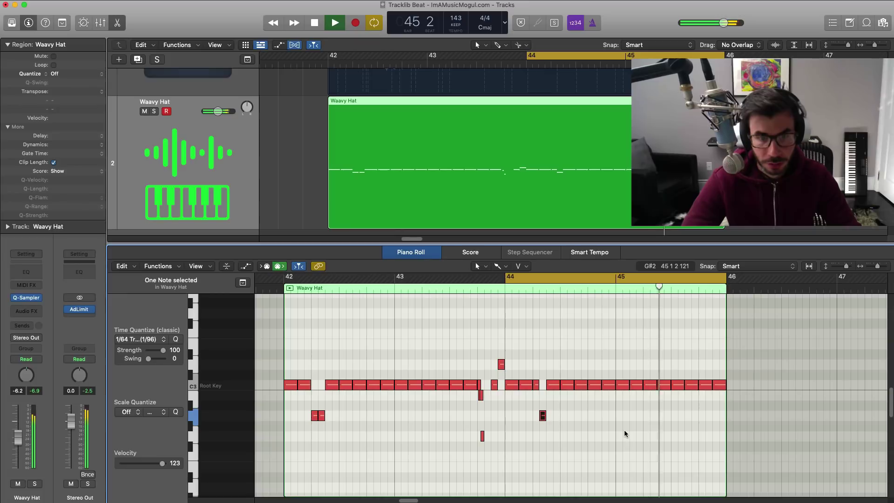
- Replace the C3 hat note on beat 2 of bar 45 with a copy of the bar 43 roll, and audition it
{"action": "left_click", "coordinate": [647, 385]}
{"action": "key", "text": "space"}
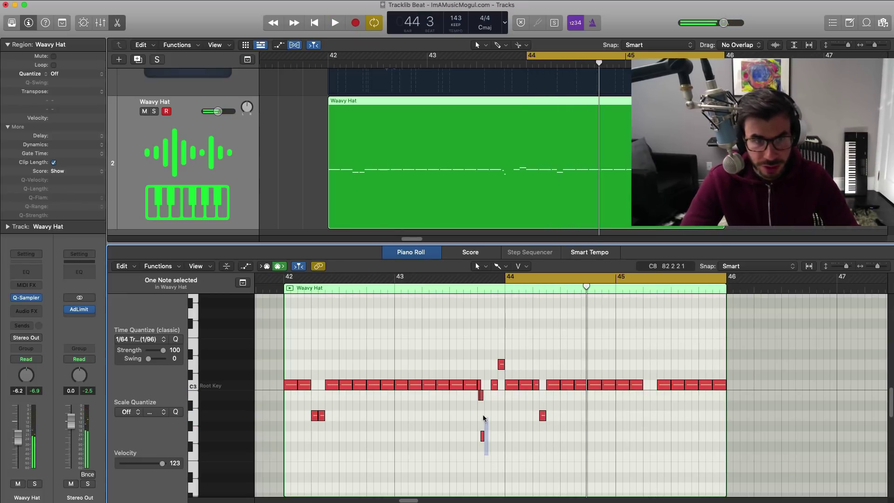
{"action": "left_click_drag", "start_coordinate": [480, 388], "coordinate": [644, 385]}
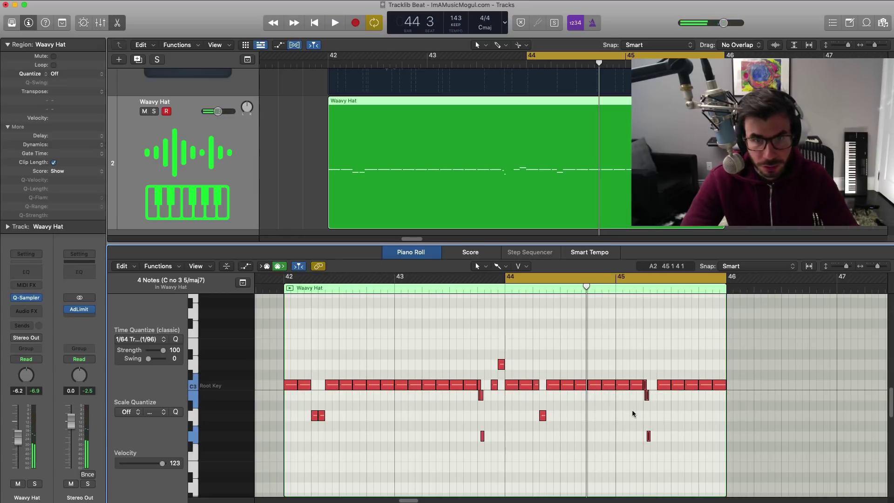
{"action": "key", "text": "space"}
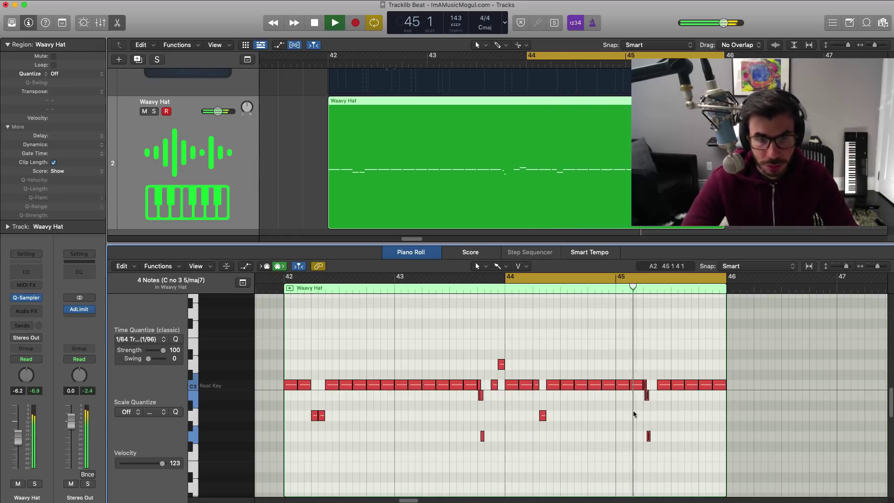
{"action": "key", "text": "space"}
- Split the last hat note before bar 46 in half and play the pattern with the cycle set to bars 42 to 46
{"action": "left_click_drag", "start_coordinate": [724, 386], "coordinate": [722, 387]}
{"action": "key", "text": "space"}
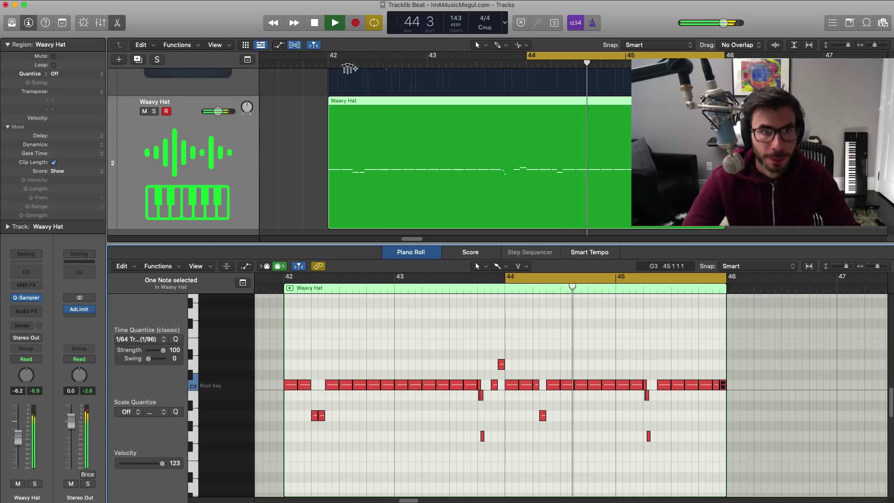
{"action": "key", "text": "u"}
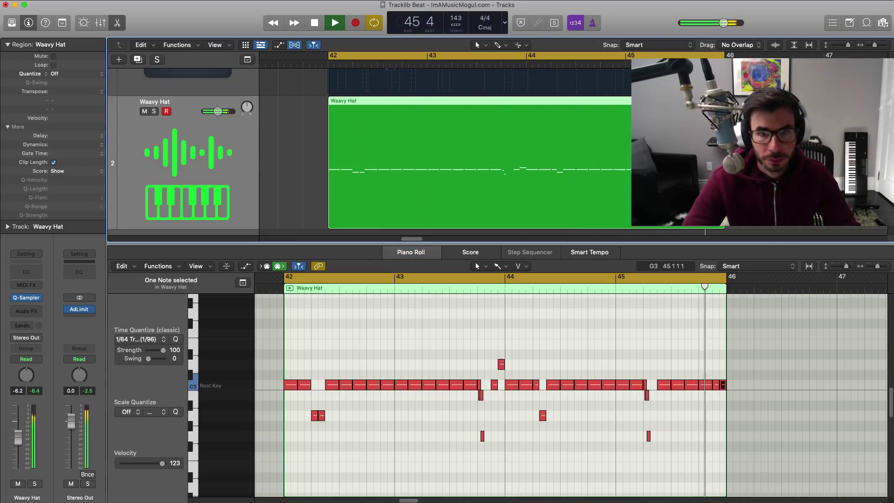
{"action": "key", "text": "space"}
{"action": "key", "text": "space"}
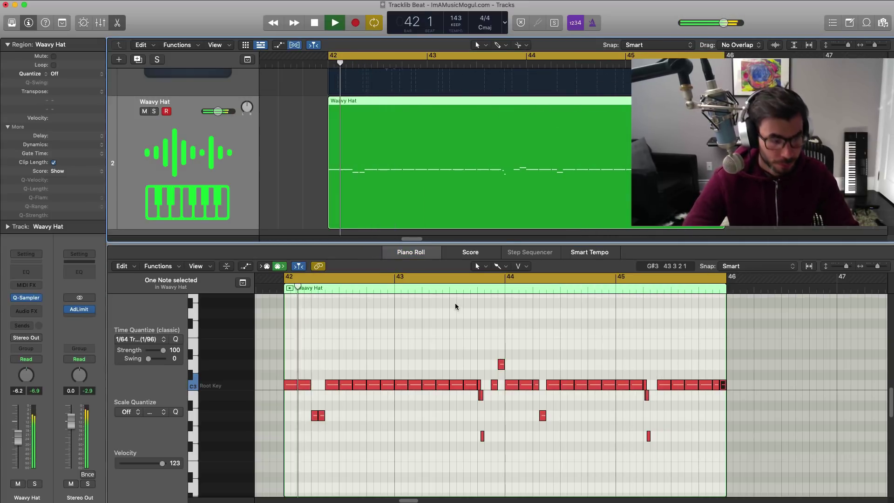
- Add the Spreader modulation effect to the Waavy Hat track and set its Intensity to 15% during playback
{"action": "left_click", "coordinate": [26, 310]}
{"action": "mouse_move", "coordinate": [41, 443]}
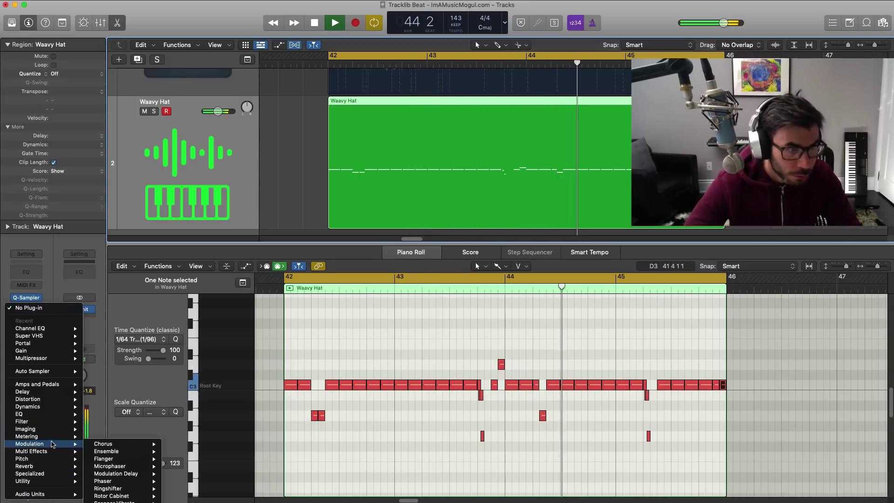
{"action": "left_click", "coordinate": [117, 498]}
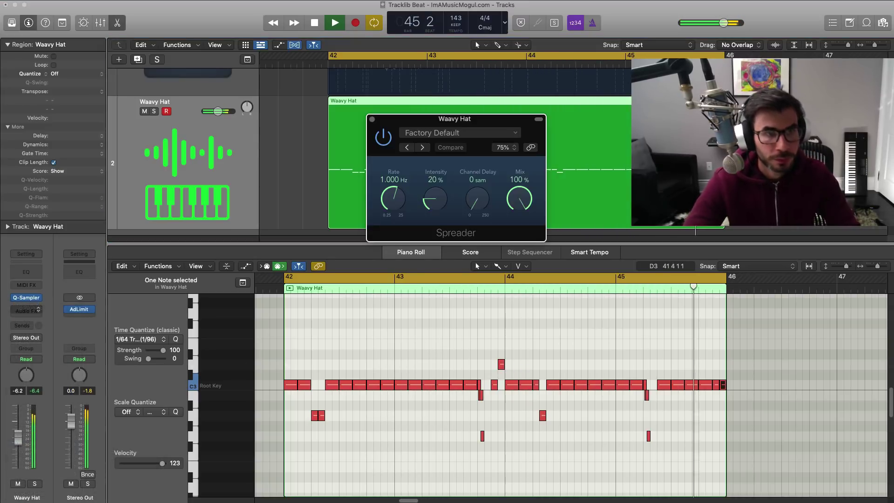
{"action": "key", "text": "space"}
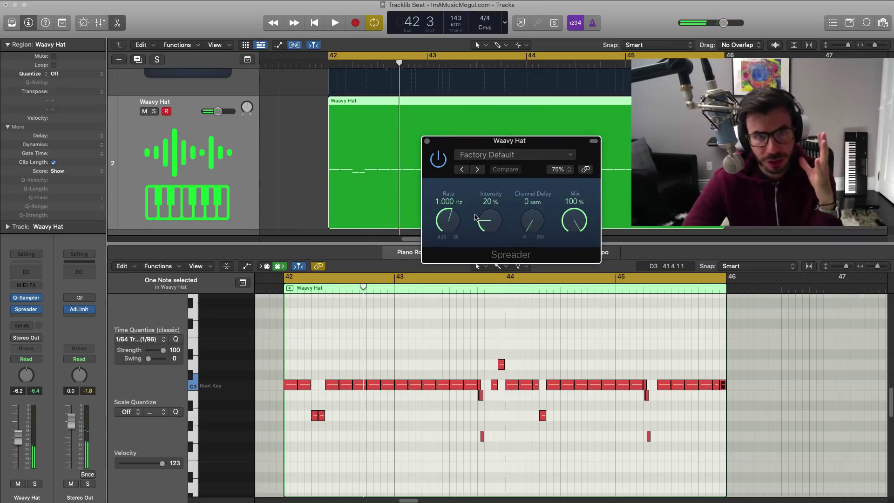
{"action": "key", "text": "space"}
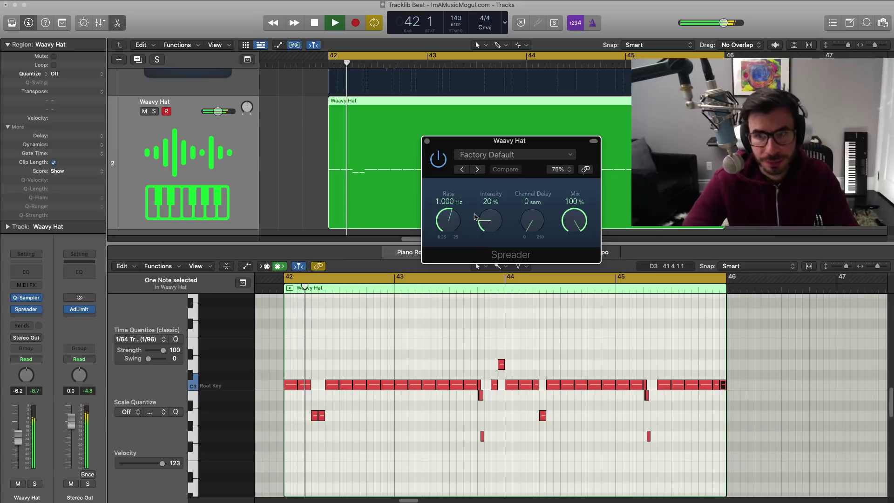
{"action": "left_click_drag", "start_coordinate": [474, 217], "coordinate": [482, 238]}
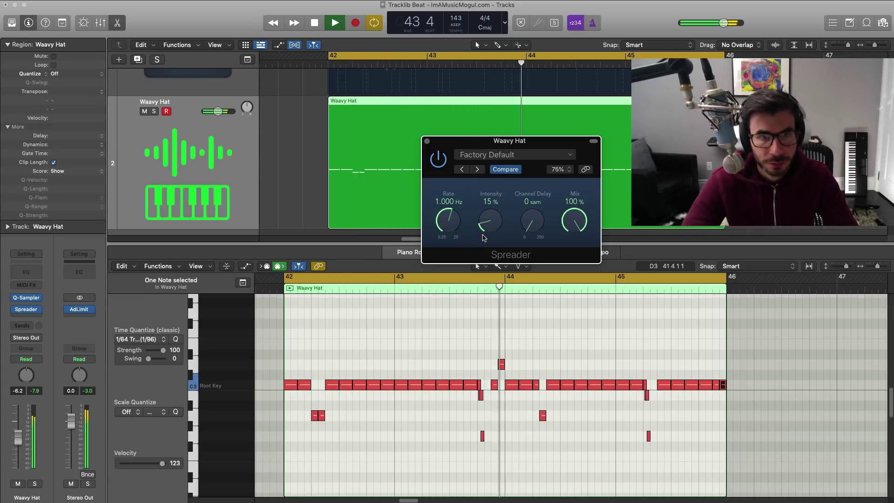
{"action": "left_click", "coordinate": [425, 142]}
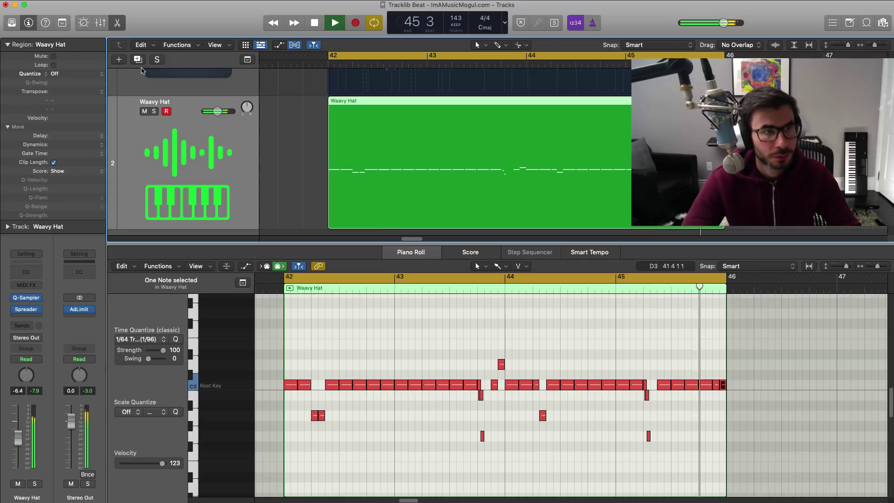
- Create a new software instrument track below Waavy Hat
{"action": "left_click", "coordinate": [118, 60]}
{"action": "key", "text": "Return"}
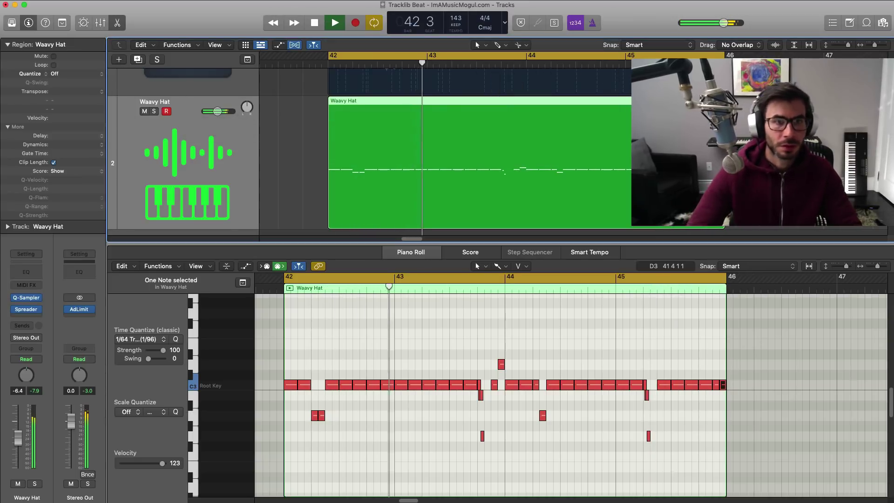
{"action": "key", "text": "x"}
{"action": "key", "text": "x"}
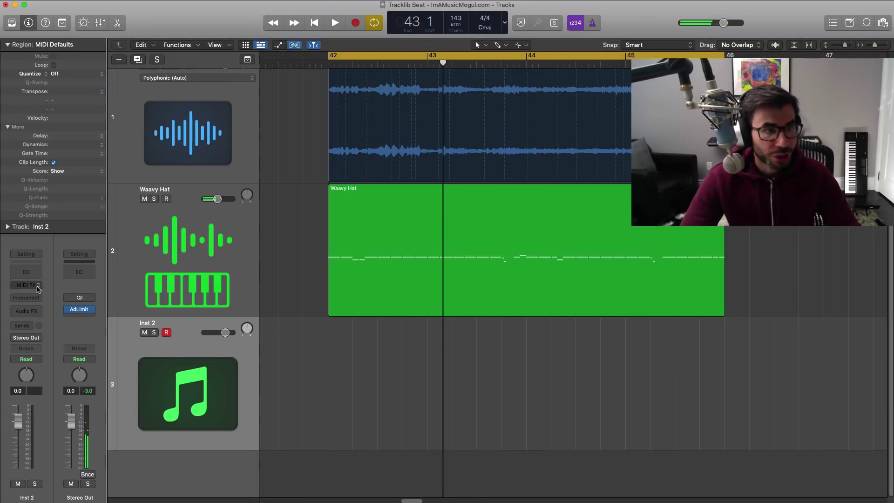
- Load Sampler on the new track with the Riptide Drums preset
{"action": "left_click", "coordinate": [29, 298]}
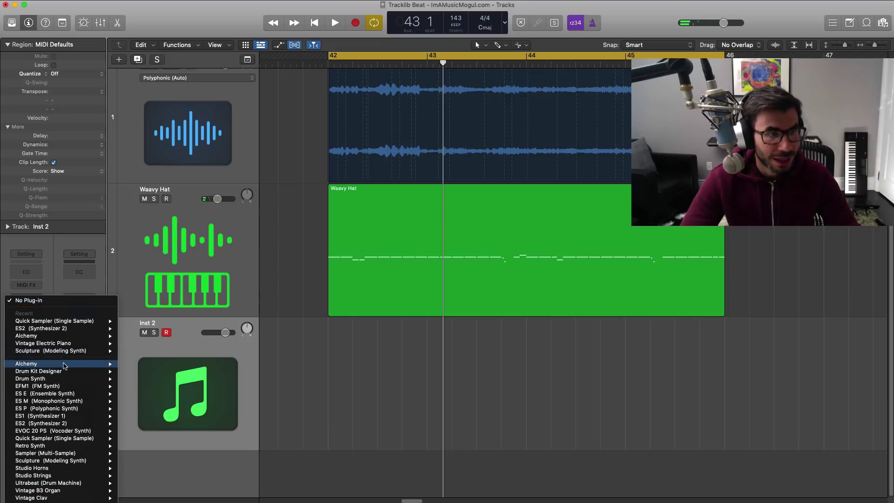
{"action": "left_click", "coordinate": [45, 453]}
{"action": "left_click_drag", "start_coordinate": [592, 137], "coordinate": [392, 69]}
{"action": "left_click", "coordinate": [316, 67]}
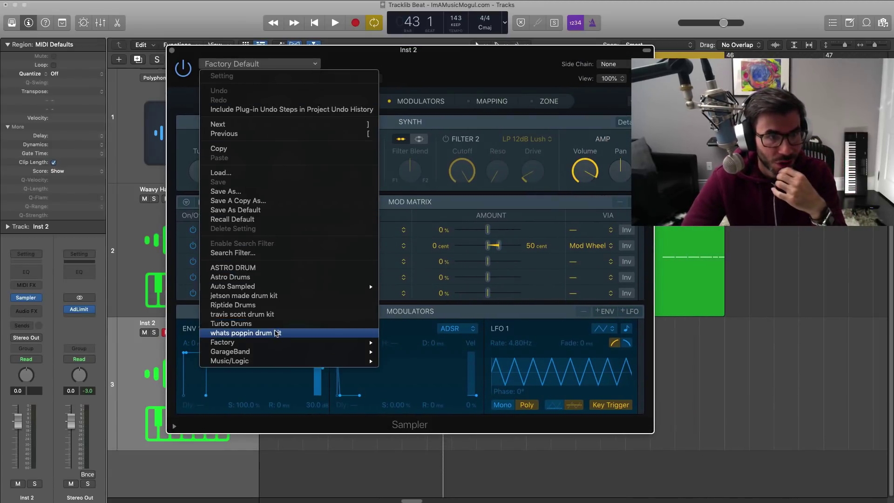
{"action": "left_click", "coordinate": [273, 306]}
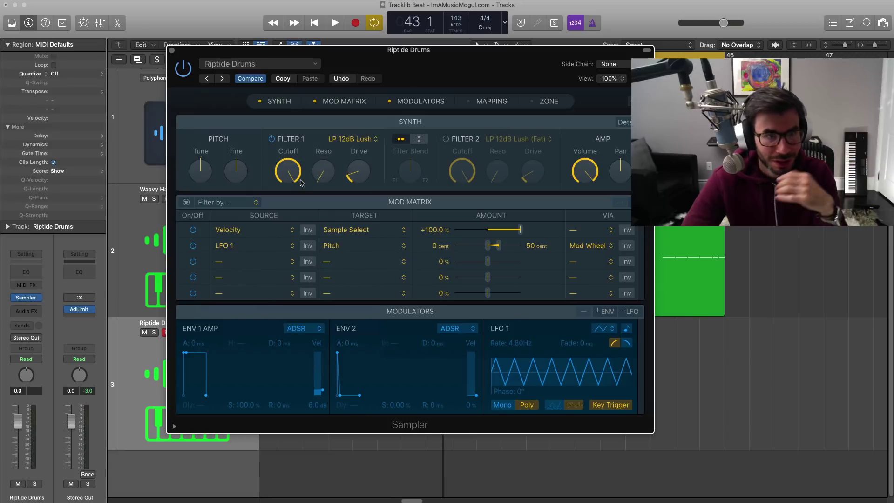
{"action": "left_click", "coordinate": [172, 50]}
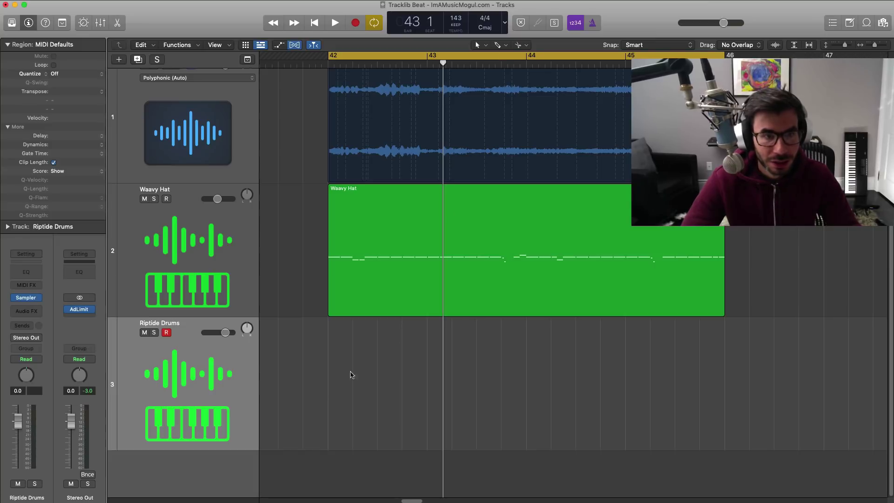
- Create an empty MIDI region on the Riptide Drums track from bar 42 to bar 46
{"action": "right_click", "coordinate": [345, 345]}
{"action": "left_click", "coordinate": [379, 347]}
{"action": "left_click_drag", "start_coordinate": [419, 409], "coordinate": [724, 403]}
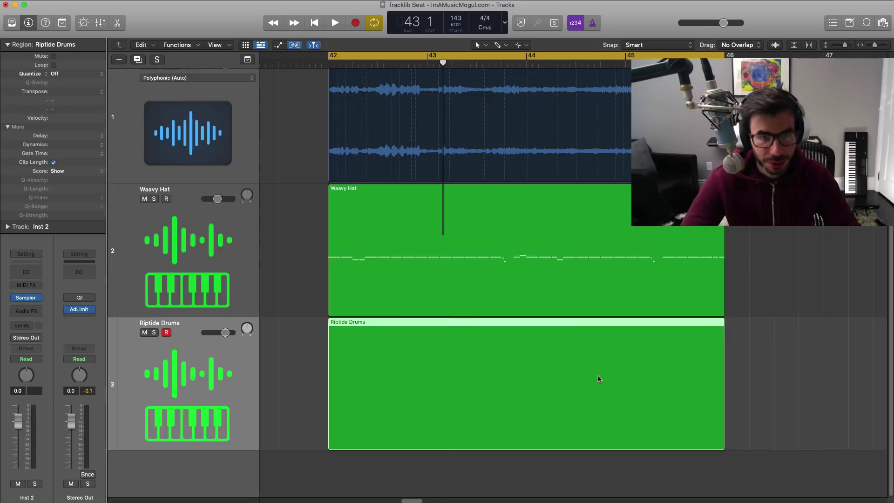
- Add a C#4 drum note on beat 3 of each bar from 42 to 45, and lower the Riptide Drums volume to -3.2 dB
{"action": "double_click", "coordinate": [600, 379]}
{"action": "left_click", "coordinate": [342, 350], "text": "super"}
{"action": "key", "text": "space"}
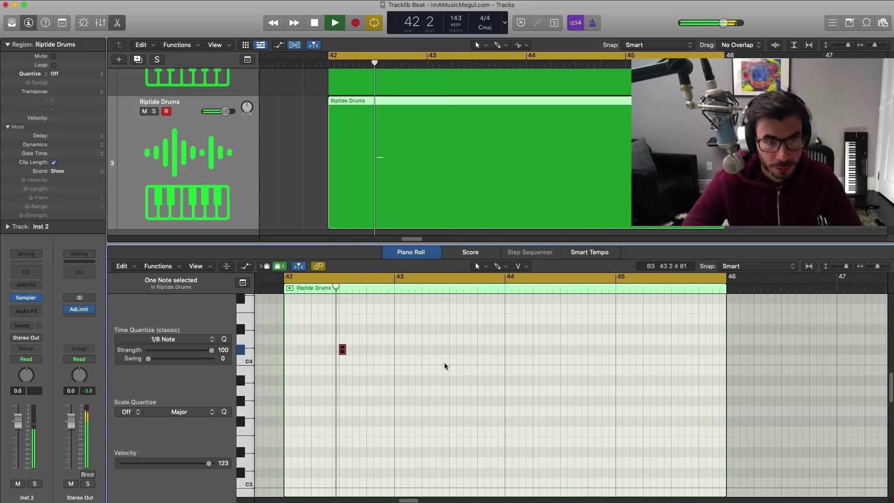
{"action": "left_click", "coordinate": [453, 349], "text": "super"}
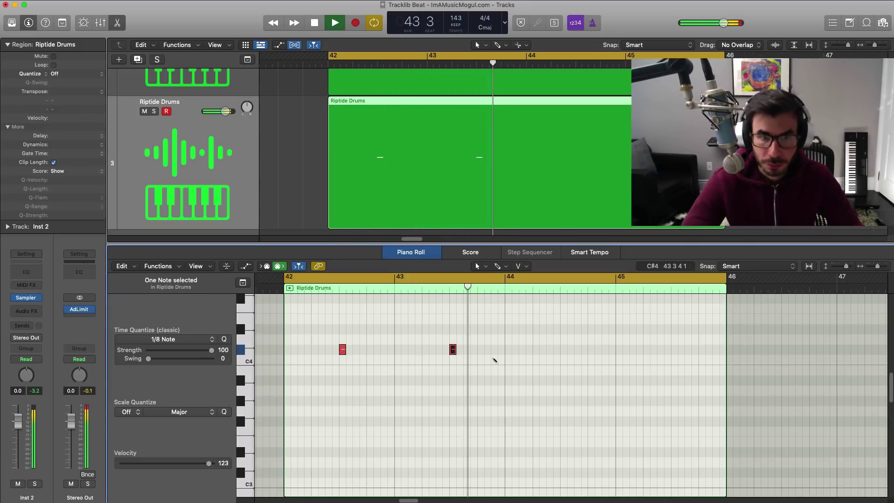
{"action": "left_click", "coordinate": [563, 349], "text": "super"}
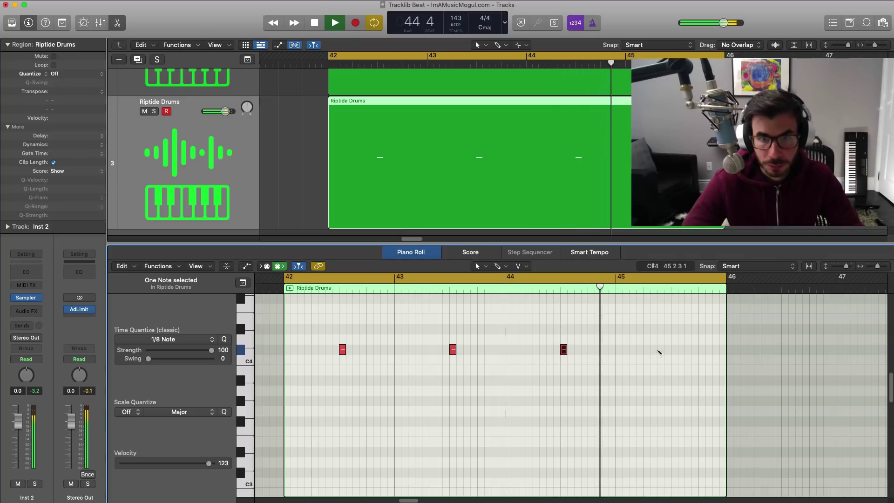
{"action": "left_click", "coordinate": [674, 349], "text": "super"}
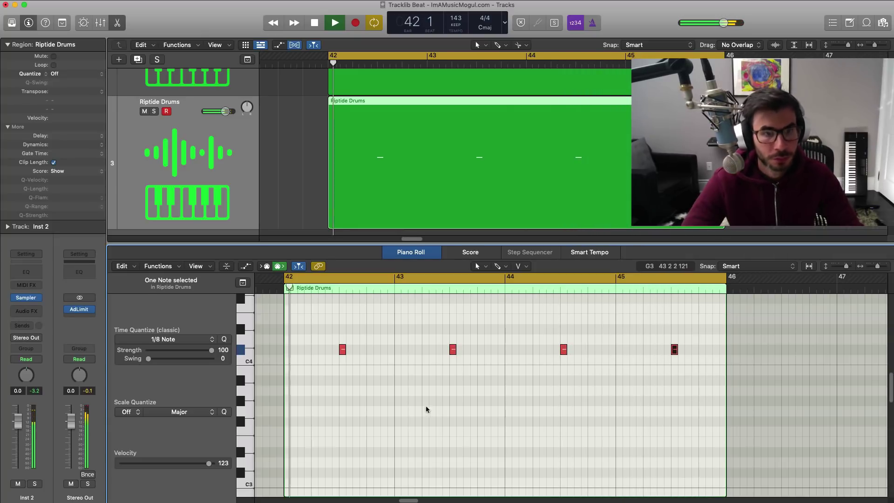
{"action": "left_click_drag", "start_coordinate": [216, 108], "coordinate": [212, 108]}
{"action": "key", "text": "e"}
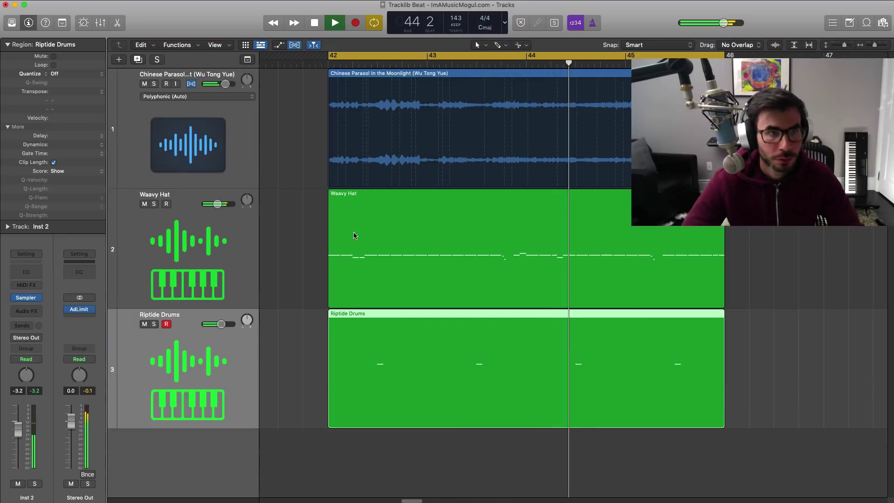
- Duplicate the Riptide Drums track and create an empty one-bar region at bar 42 on the copy
{"action": "left_click", "coordinate": [137, 60]}
{"action": "left_click", "coordinate": [362, 387], "text": "super"}
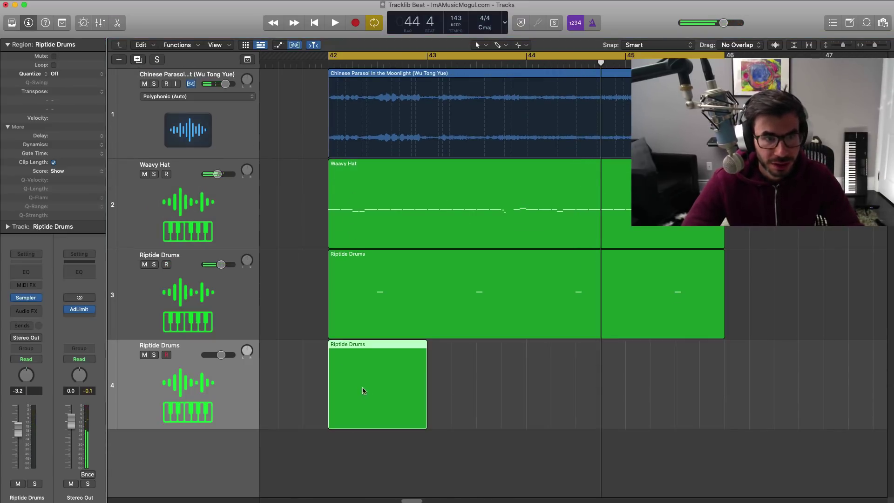
- Extend the region on track 4 to bar 46 and add a D4 note on beat 3 of each bar from 42 to 45
{"action": "left_click_drag", "start_coordinate": [453, 405], "coordinate": [725, 419]}
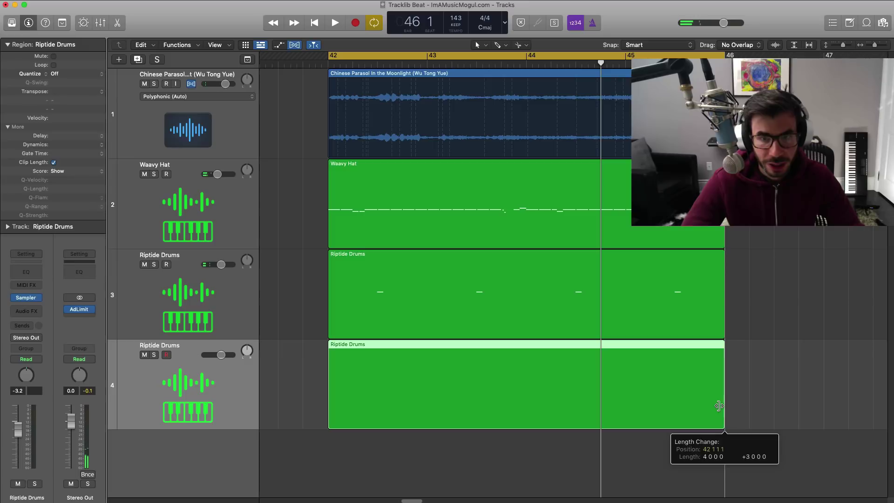
{"action": "double_click", "coordinate": [488, 427]}
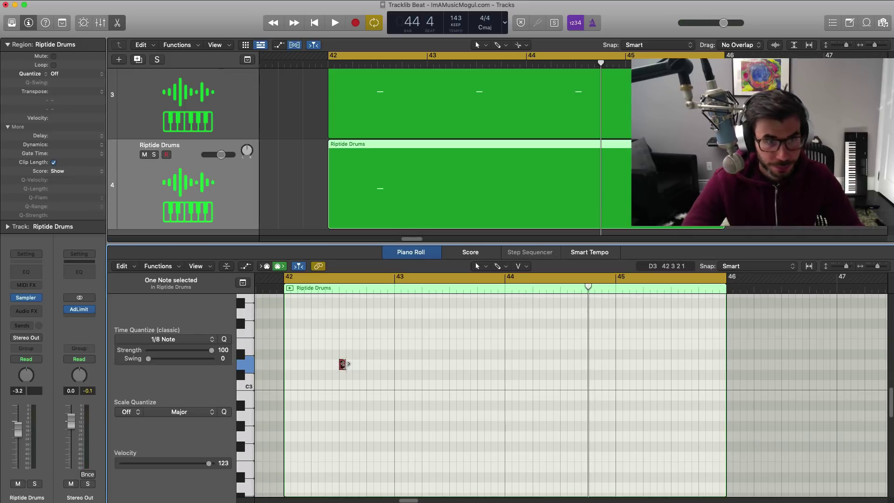
{"action": "scroll", "coordinate": [346, 366], "scroll_direction": "up", "scroll_amount": 5}
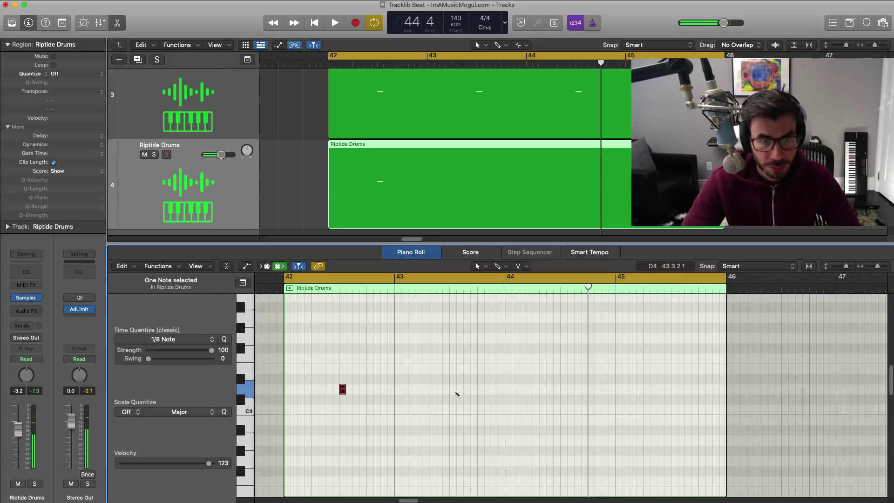
{"action": "left_click", "coordinate": [563, 389]}
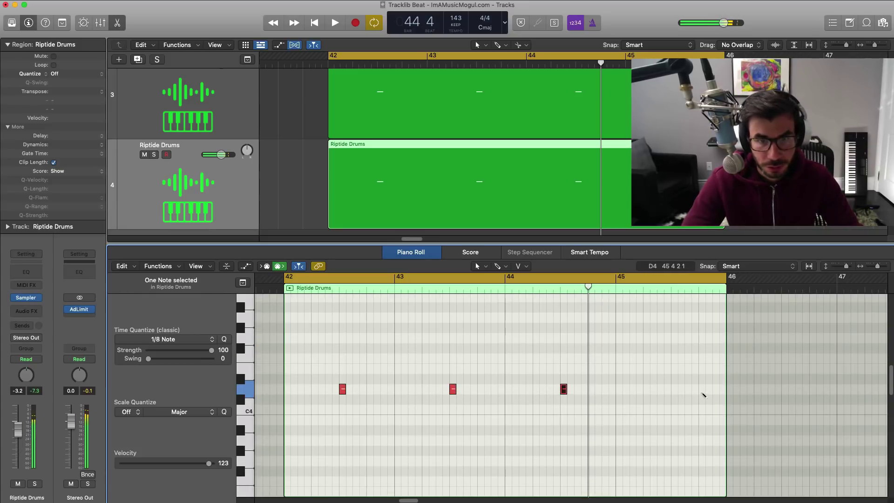
{"action": "left_click", "coordinate": [673, 389]}
- Insert the Space Designer reverb on track 4 during playback and lower its wet level to -37 dB
{"action": "key", "text": "space"}
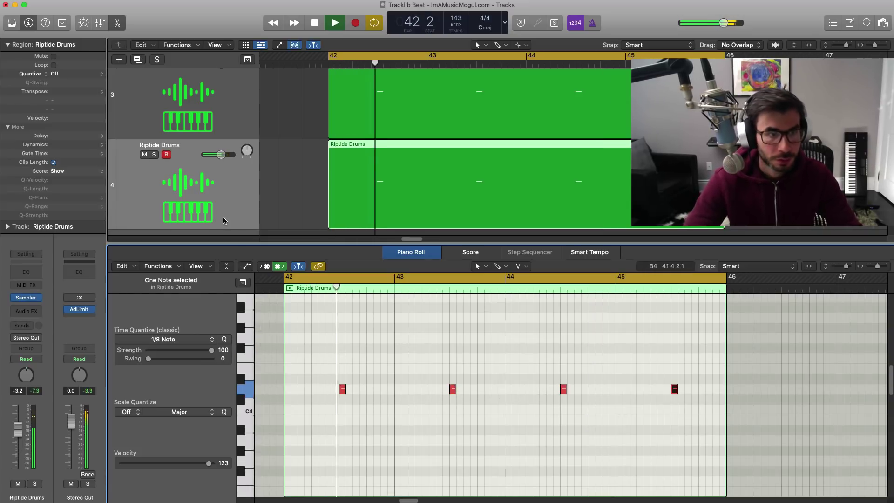
{"action": "left_click", "coordinate": [27, 311]}
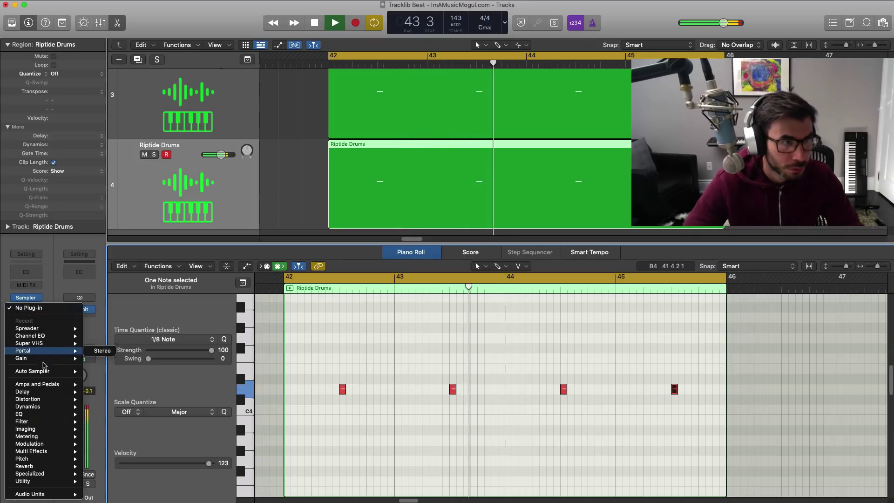
{"action": "mouse_move", "coordinate": [28, 466]}
{"action": "mouse_move", "coordinate": [116, 489]}
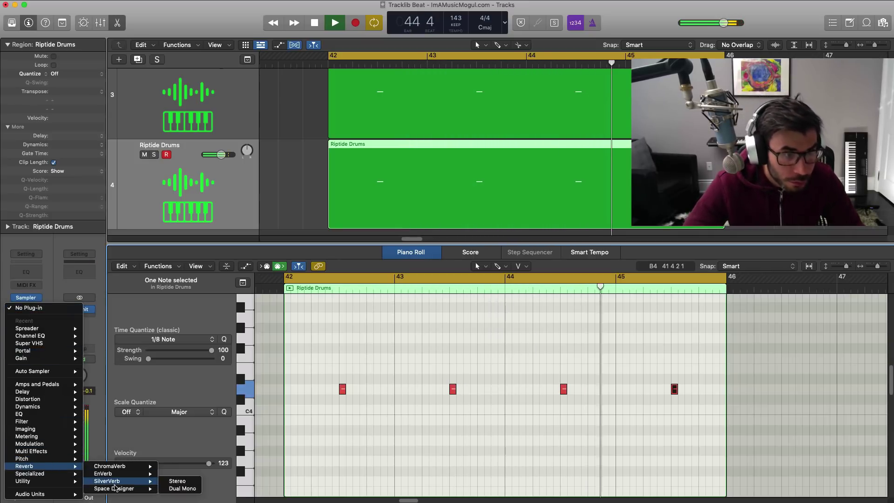
{"action": "left_click", "coordinate": [178, 488]}
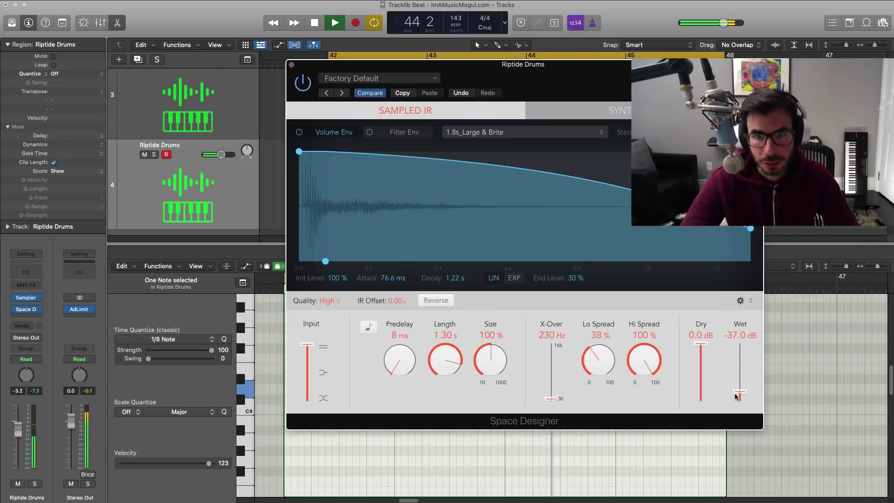
{"action": "left_click", "coordinate": [292, 66]}
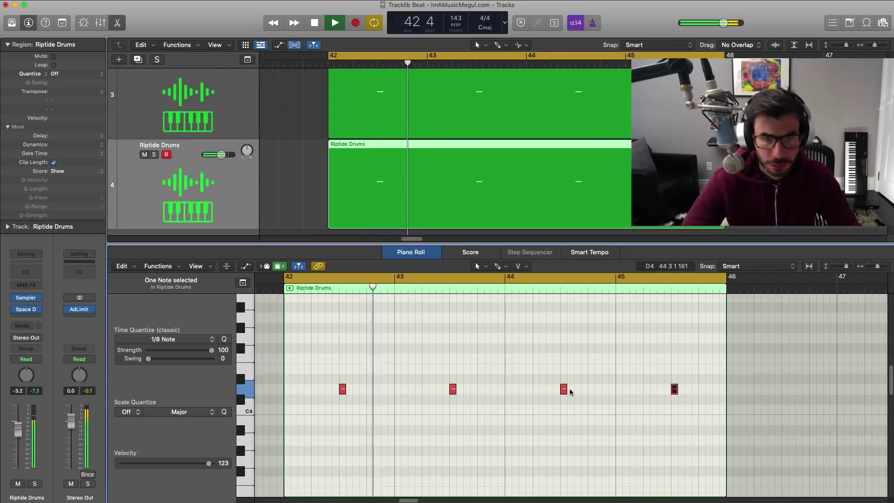
- Add an extra D4 note at position 44 4 3 in the track 4 region and replay the loop
{"action": "left_click", "coordinate": [604, 390]}
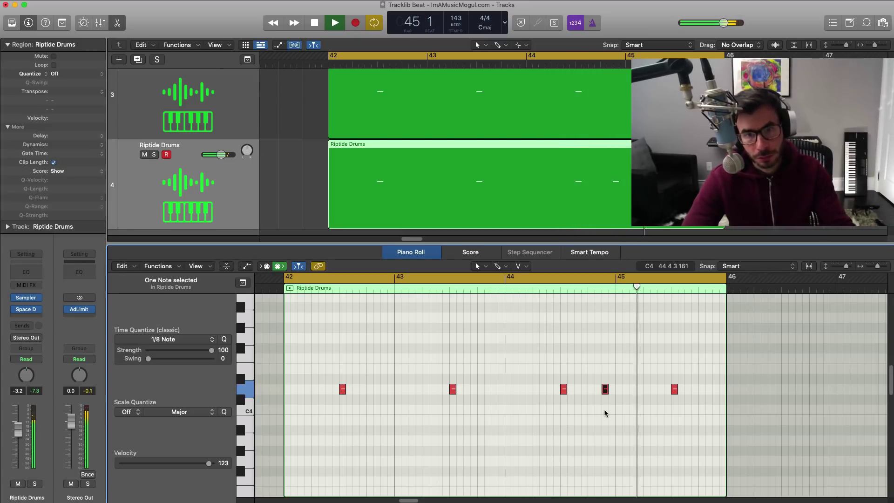
{"action": "key", "text": "space"}
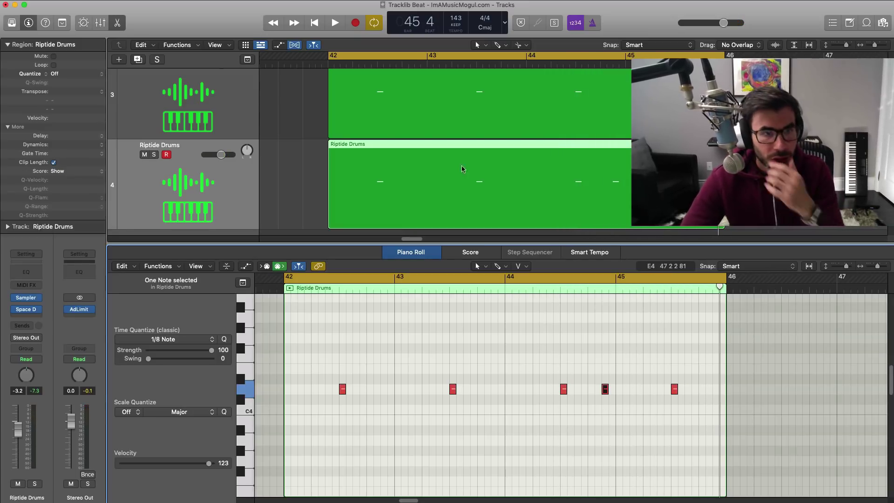
{"action": "key", "text": "space"}
- Duplicate track 4 as track 5 and lower the volume of track 3 to -4.9 dB
{"action": "scroll", "coordinate": [369, 210], "scroll_direction": "down", "scroll_amount": 2}
{"action": "left_click", "coordinate": [369, 210]}
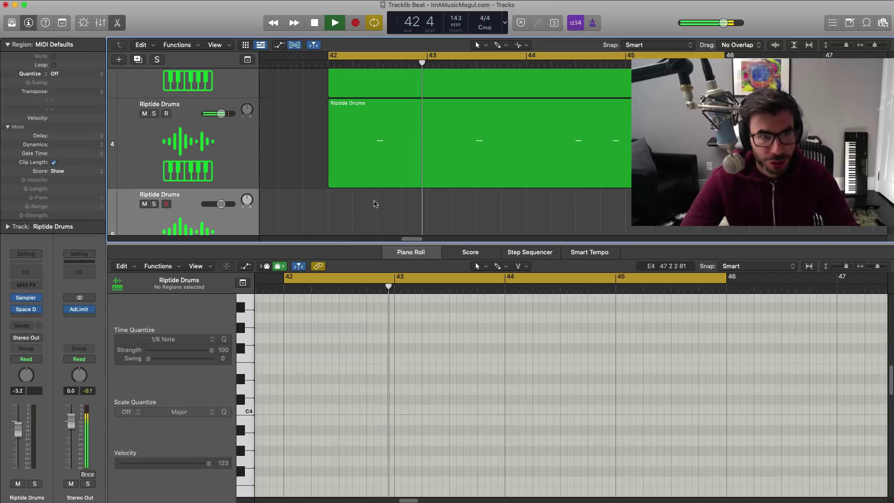
{"action": "key", "text": "e"}
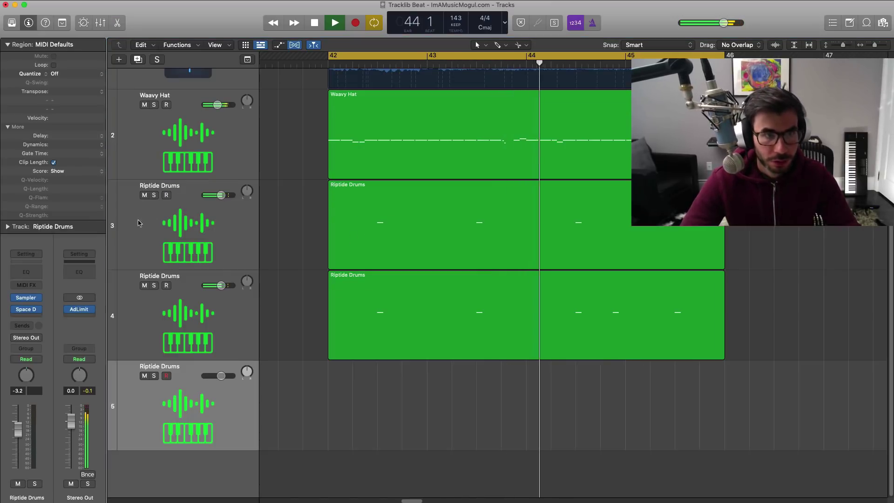
{"action": "left_click_drag", "start_coordinate": [221, 195], "coordinate": [219, 195]}
{"action": "key", "text": "space"}
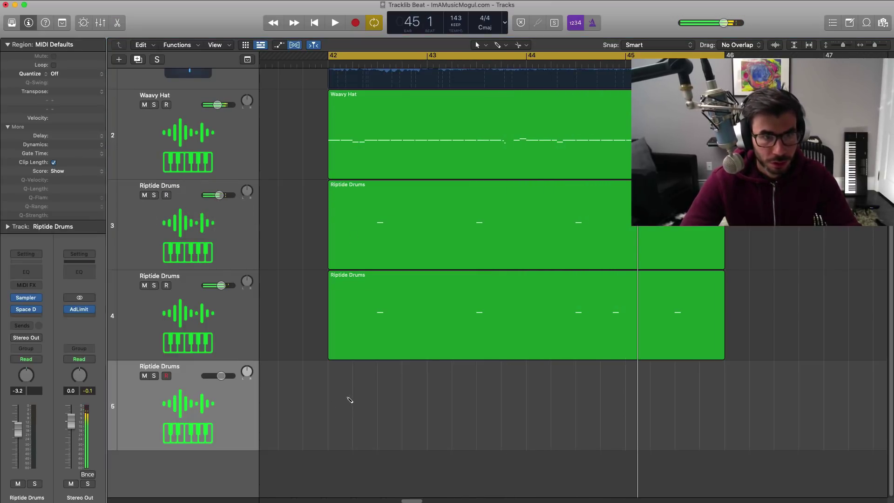
- Create an empty MIDI region on track 5 from bar 42 to bar 46
{"action": "left_click", "coordinate": [351, 399], "text": "super"}
{"action": "left_click_drag", "start_coordinate": [423, 426], "coordinate": [744, 417]}
{"action": "key", "text": "super+z"}
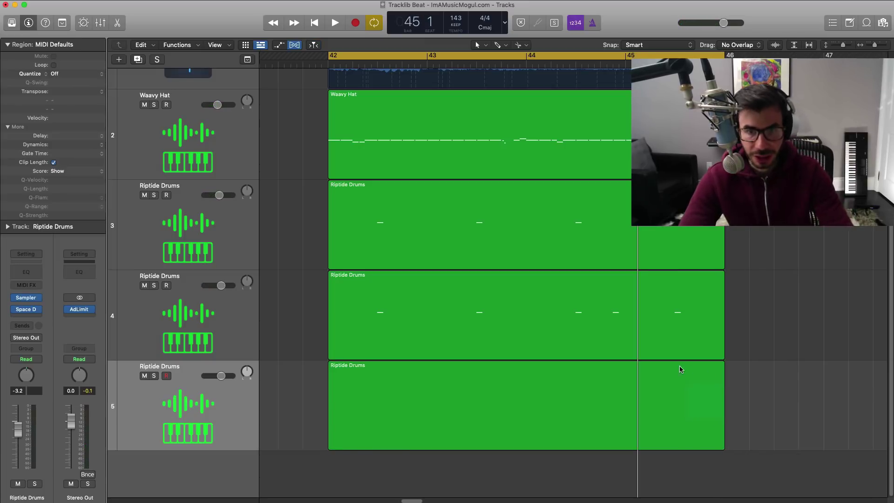
- Add a note on beat 3 of bar 45 in the track 5 region and transpose it up an octave to F4
{"action": "double_click", "coordinate": [690, 370]}
{"action": "key", "text": "space"}
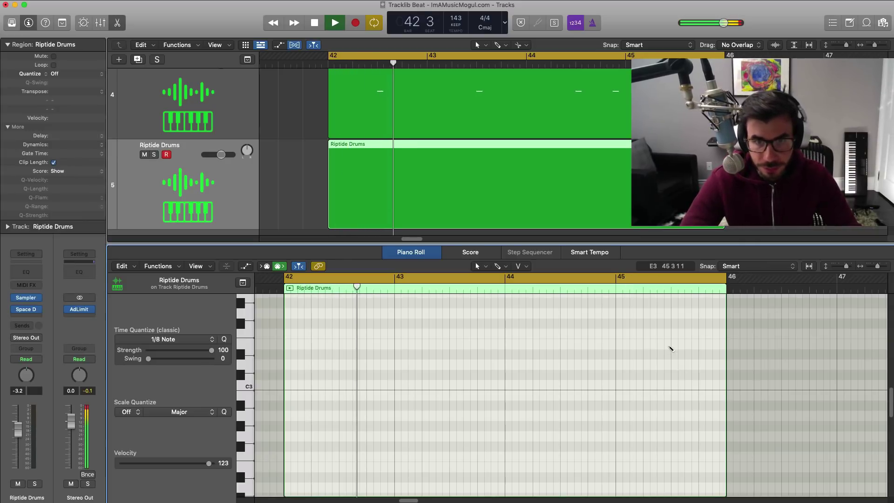
{"action": "left_click", "coordinate": [674, 333]}
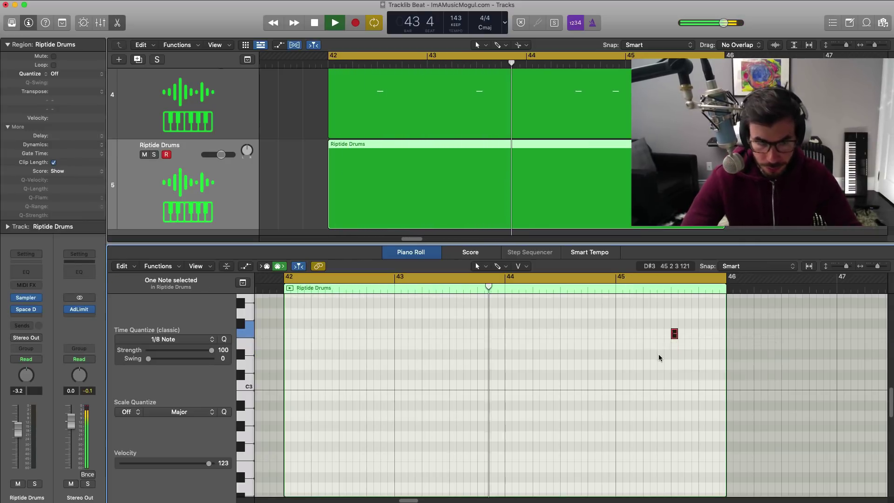
{"action": "key", "text": "shift+alt+Up"}
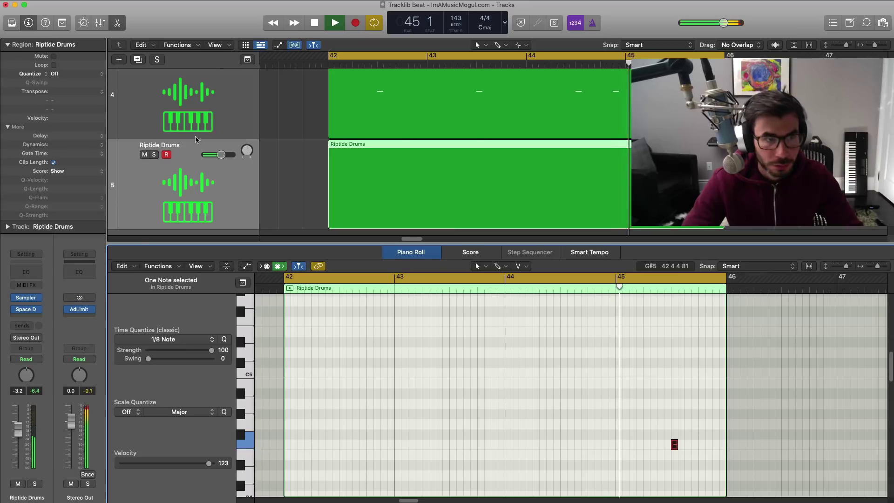
- Lower the volume of track 5 to -17.6 dB and remove its Space Designer plug-in
{"action": "left_click_drag", "start_coordinate": [222, 156], "coordinate": [217, 155]}
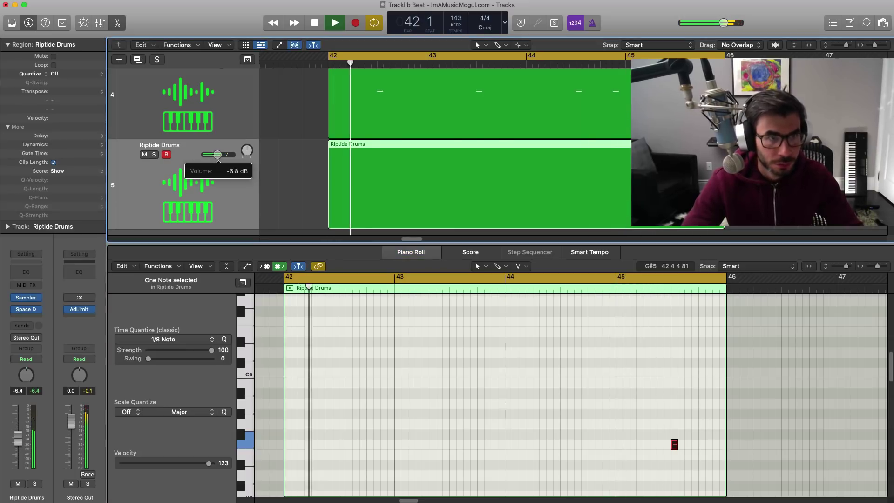
{"action": "left_click", "coordinate": [39, 309]}
{"action": "key", "text": "Escape"}
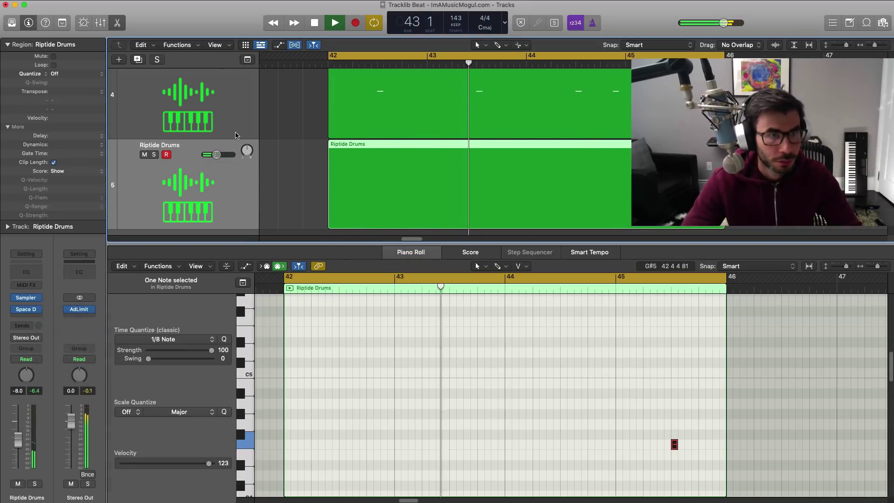
{"action": "left_click_drag", "start_coordinate": [217, 155], "coordinate": [210, 156]}
{"action": "key", "text": "space"}
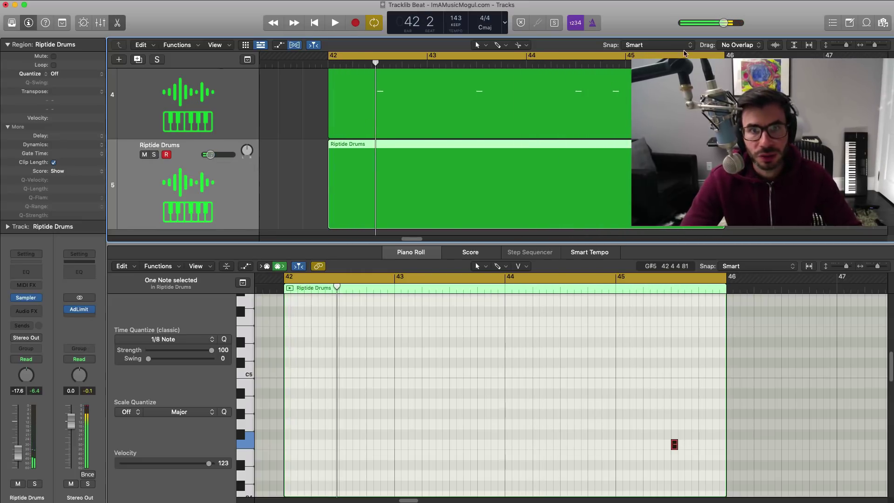
- Loop only bar 45 and lower the volume of track 5 to -24.0 dB
{"action": "left_click_drag", "start_coordinate": [626, 56], "coordinate": [749, 56]}
{"action": "key", "text": "space"}
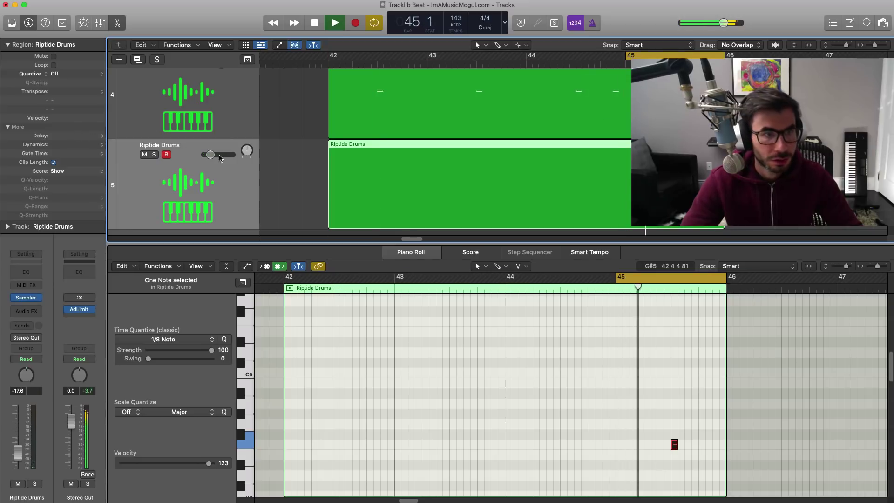
{"action": "left_click_drag", "start_coordinate": [208, 157], "coordinate": [208, 156]}
{"action": "key", "text": "e"}
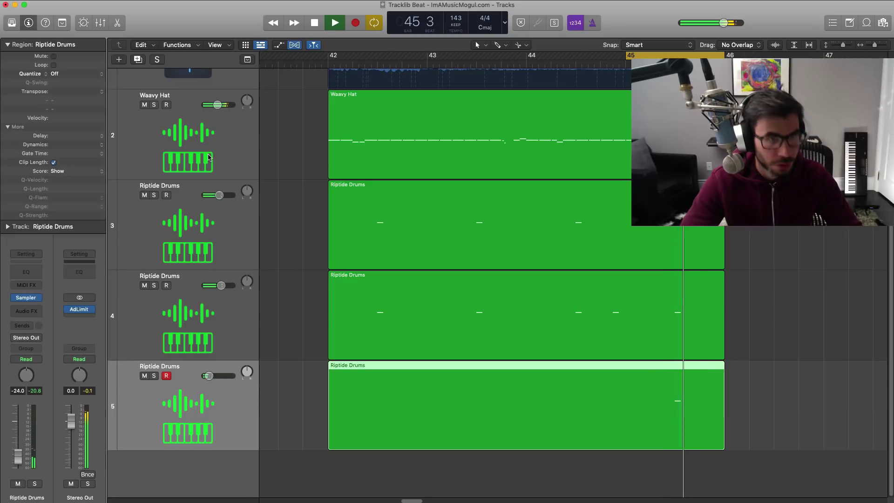
- Set the cycle range back to bars 42 to 46 and play the full loop
{"action": "left_click_drag", "start_coordinate": [334, 57], "coordinate": [699, 56]}
{"action": "key", "text": "space"}
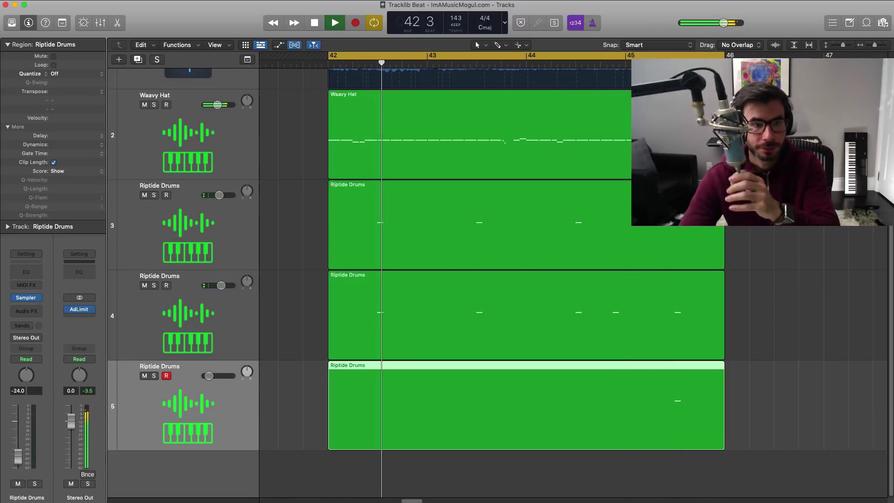
- Duplicate track 5 as track 6 and create an empty MIDI region on it from bar 42 to bar 46
{"action": "left_click", "coordinate": [137, 59]}
{"action": "key", "text": "super+Up"}
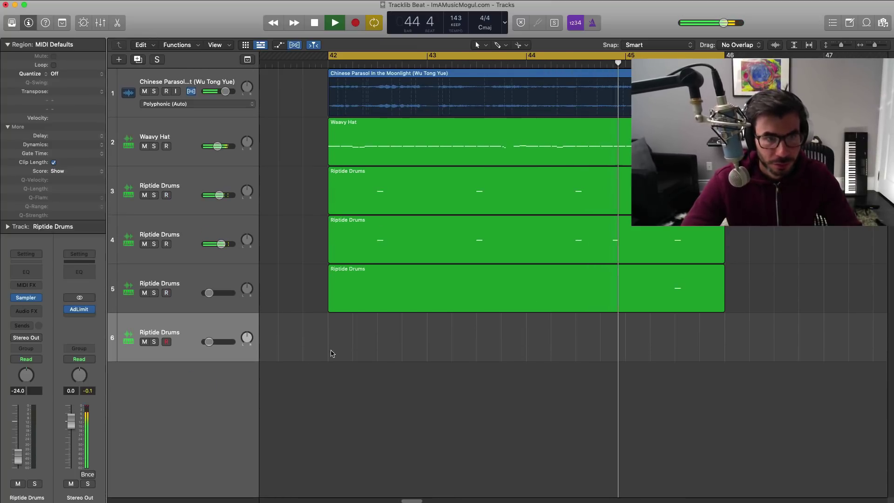
{"action": "double_click", "coordinate": [327, 350]}
{"action": "left_click_drag", "start_coordinate": [427, 352], "coordinate": [721, 364]}
{"action": "key", "text": "space"}
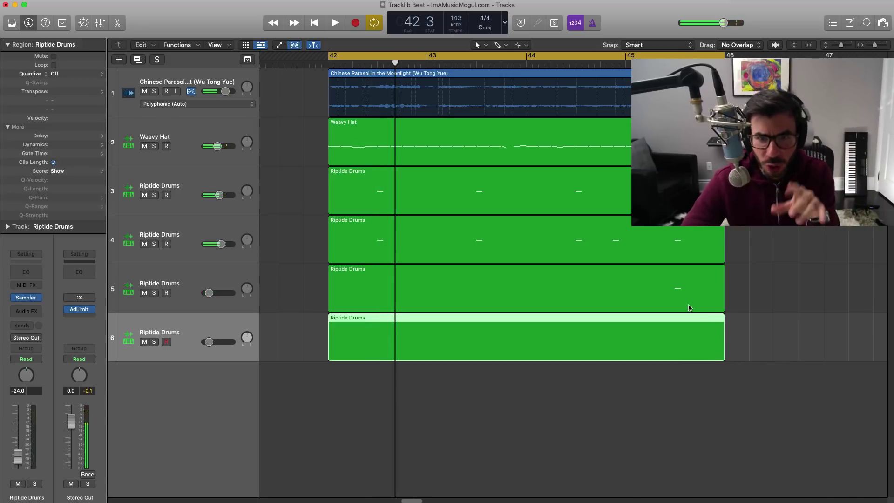
- Add an E4 note on beat 4 of bar 44 in the track 6 region and raise the track volume to -4.1 dB
{"action": "double_click", "coordinate": [664, 333]}
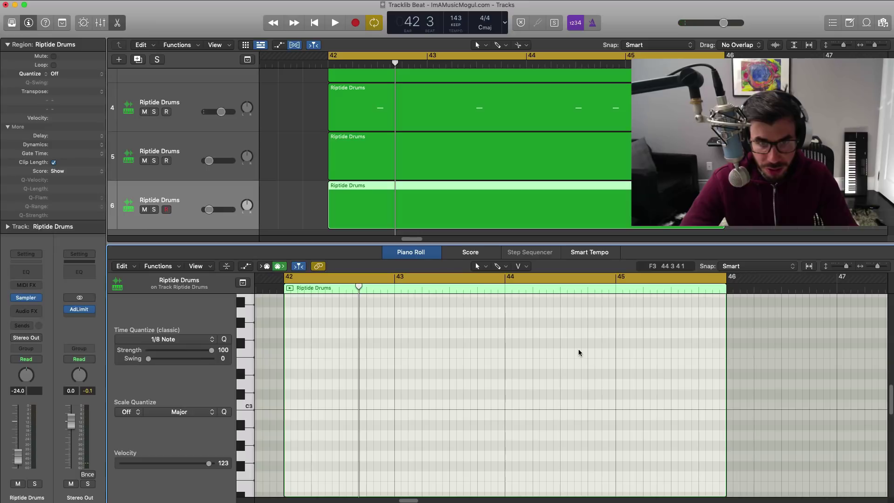
{"action": "left_click_drag", "start_coordinate": [562, 353], "coordinate": [591, 366]}
{"action": "scroll", "coordinate": [558, 356], "scroll_direction": "up", "scroll_amount": 3}
{"action": "key", "text": "space"}
{"action": "left_click_drag", "start_coordinate": [213, 209], "coordinate": [232, 210]}
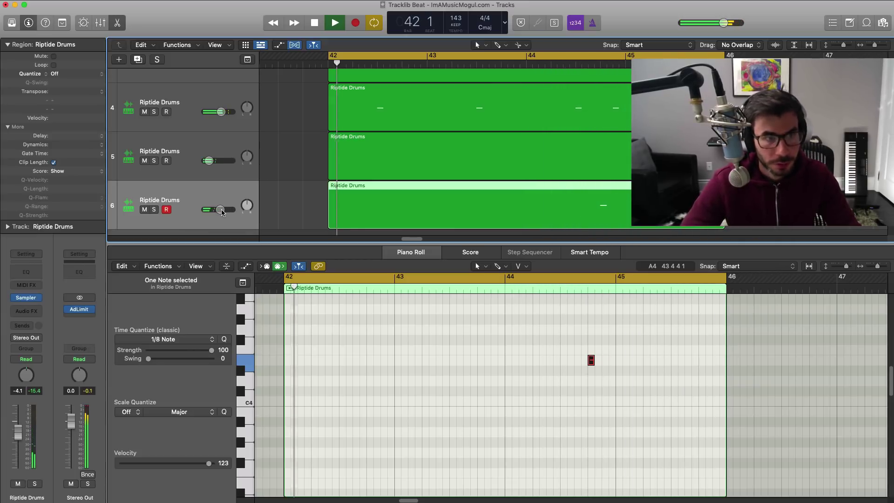
{"action": "key", "text": "space"}
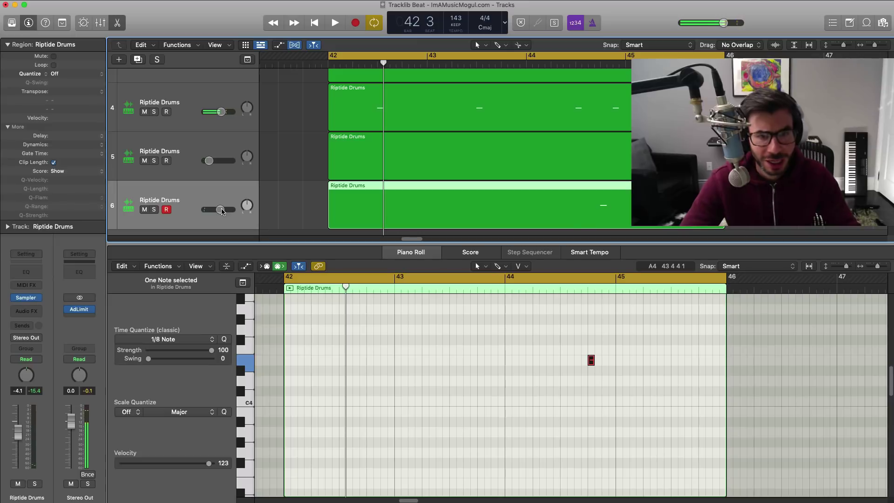
- Play the loop and examine the track levels in the mixer
{"action": "key", "text": "space"}
{"action": "key", "text": "x"}
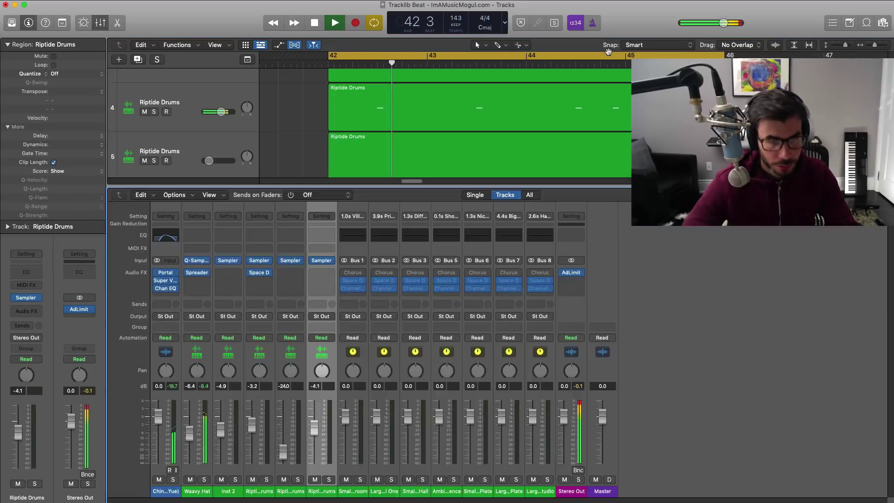
{"action": "key", "text": "x"}
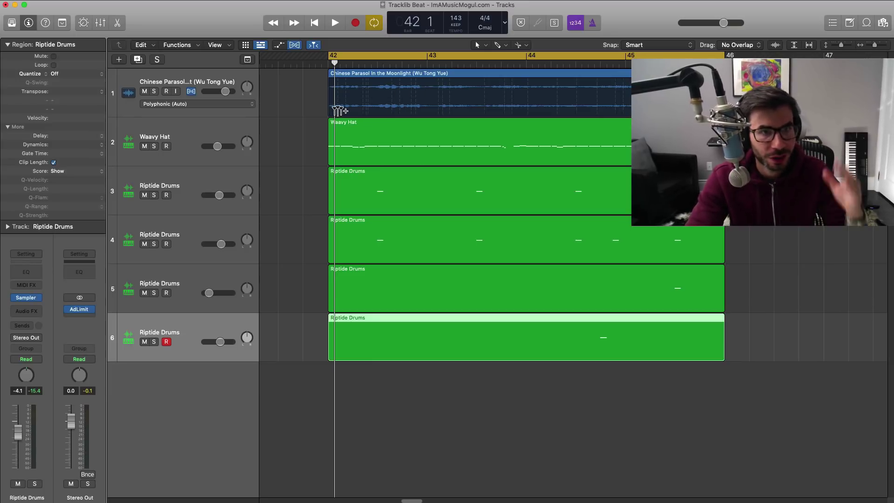
- Create a software instrument track and load the LD Travis Scott Guitar sound from the Metro folder in the user channel strip settings
{"action": "left_click", "coordinate": [119, 60]}
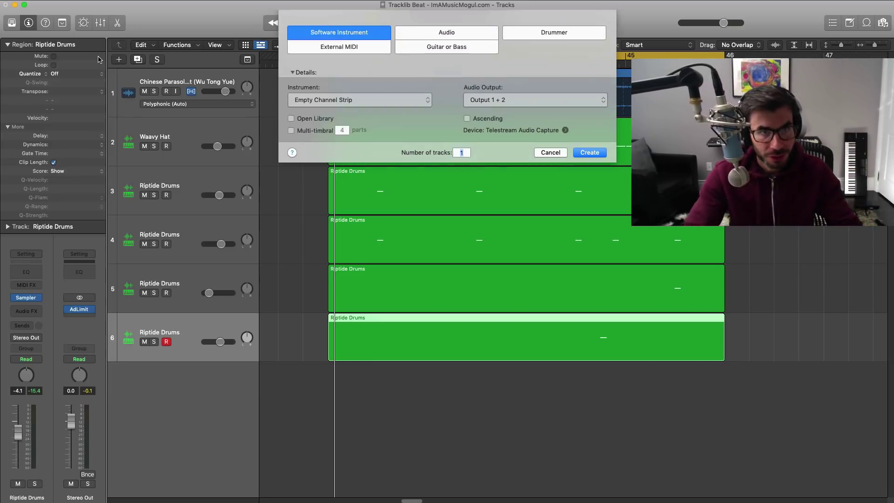
{"action": "key", "text": "Return"}
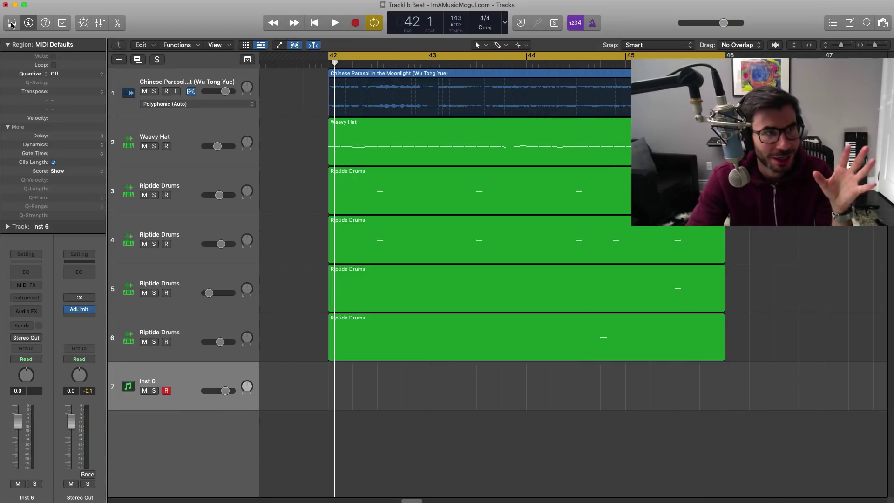
{"action": "left_click", "coordinate": [11, 23]}
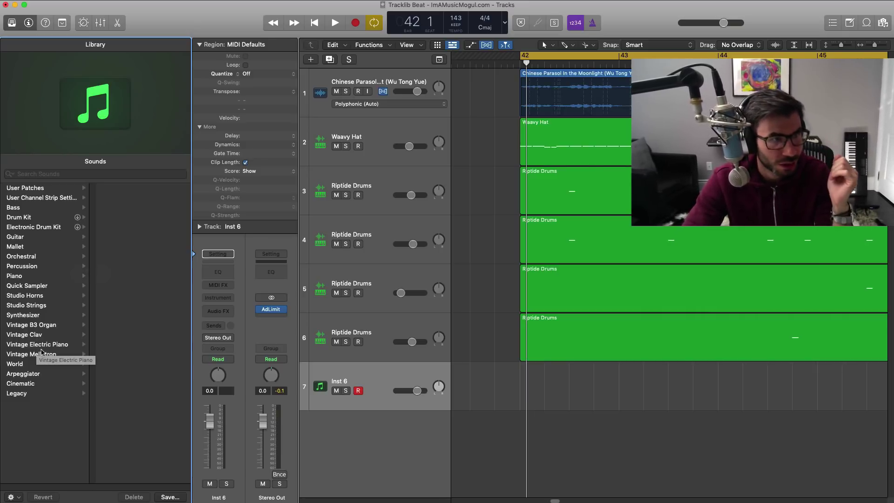
{"action": "left_click", "coordinate": [75, 195]}
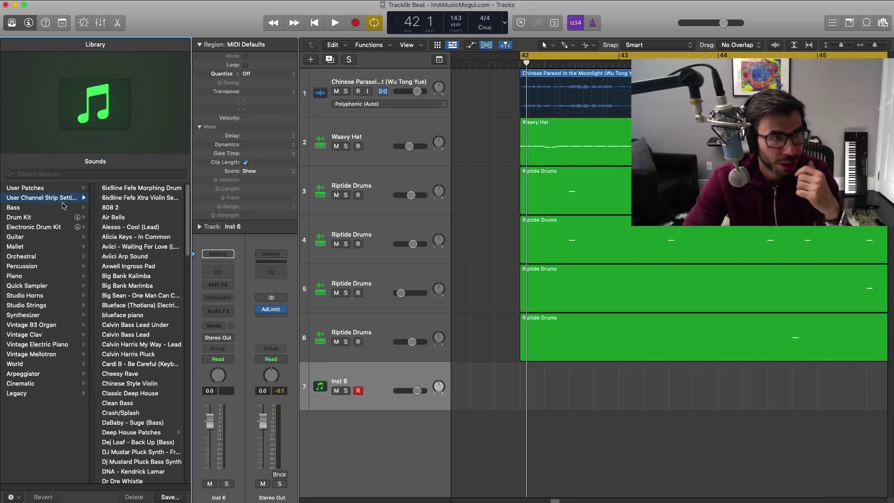
{"action": "scroll", "coordinate": [142, 372], "scroll_direction": "down", "scroll_amount": 15}
{"action": "scroll", "coordinate": [137, 349], "scroll_direction": "up", "scroll_amount": 2}
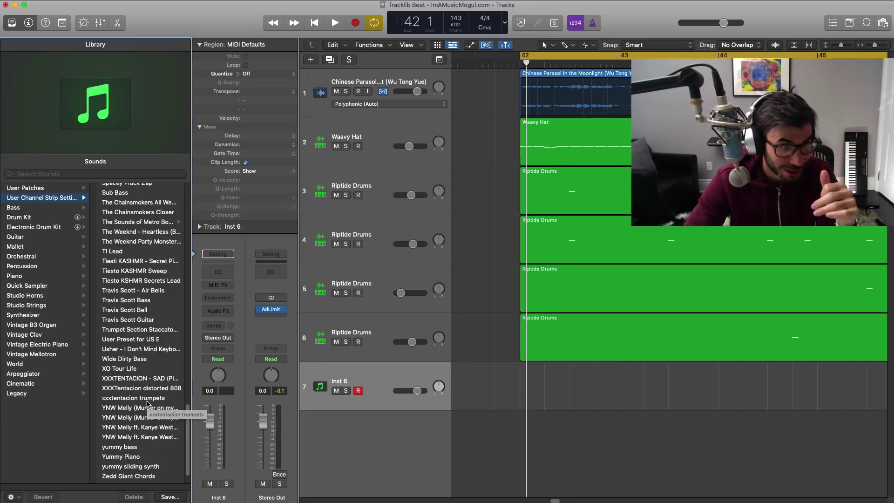
{"action": "scroll", "coordinate": [148, 403], "scroll_direction": "up", "scroll_amount": 5}
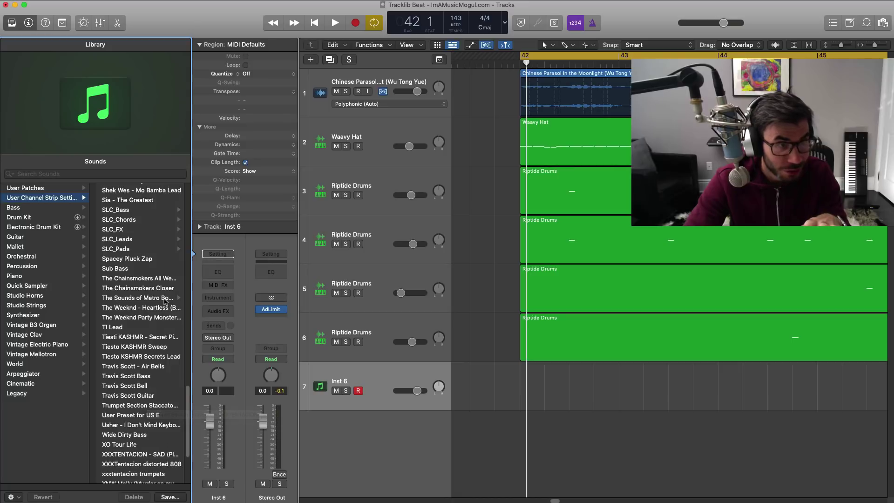
{"action": "left_click", "coordinate": [164, 300]}
{"action": "scroll", "coordinate": [147, 358], "scroll_direction": "up", "scroll_amount": 2}
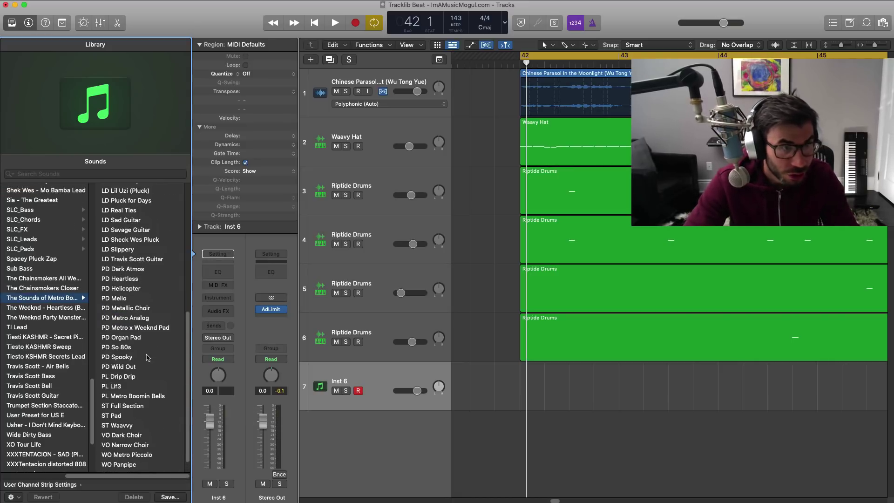
{"action": "left_click", "coordinate": [141, 259]}
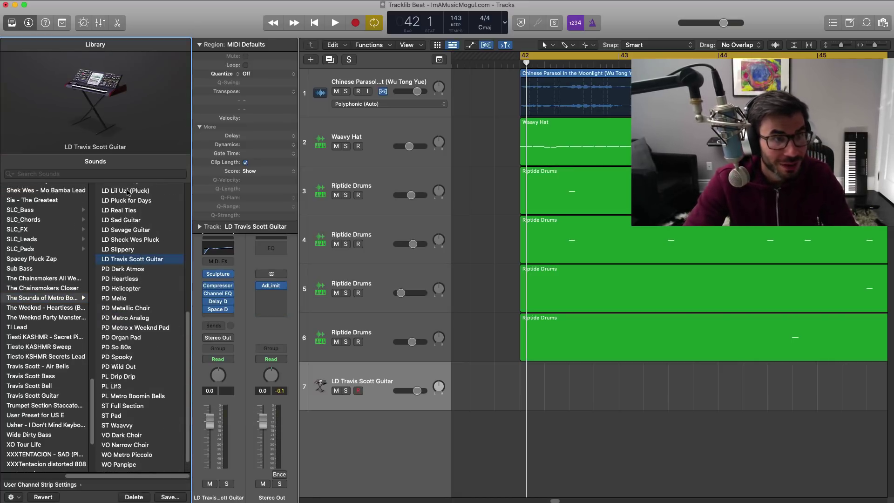
{"action": "left_click", "coordinate": [12, 23]}
- Create an empty MIDI region on the guitar track from bar 42 to bar 46 and open it for note editing
{"action": "left_click", "coordinate": [337, 380], "text": "super"}
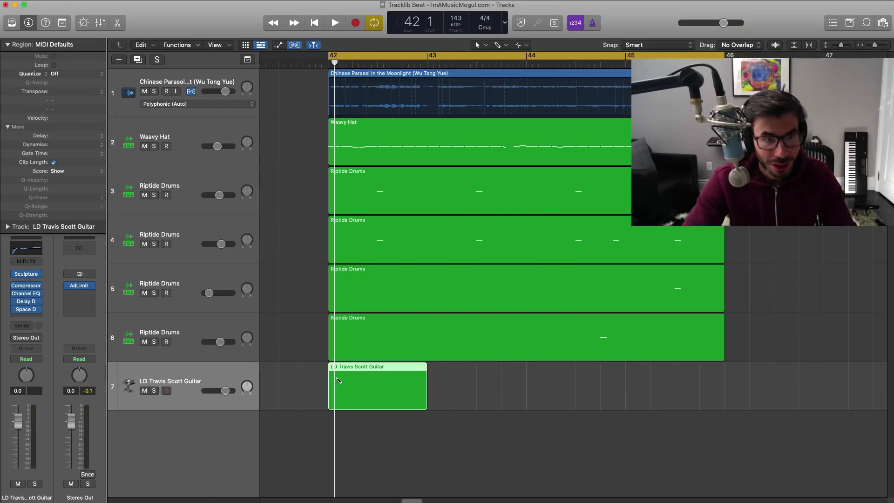
{"action": "left_click_drag", "start_coordinate": [422, 396], "coordinate": [724, 396]}
{"action": "double_click", "coordinate": [679, 397]}
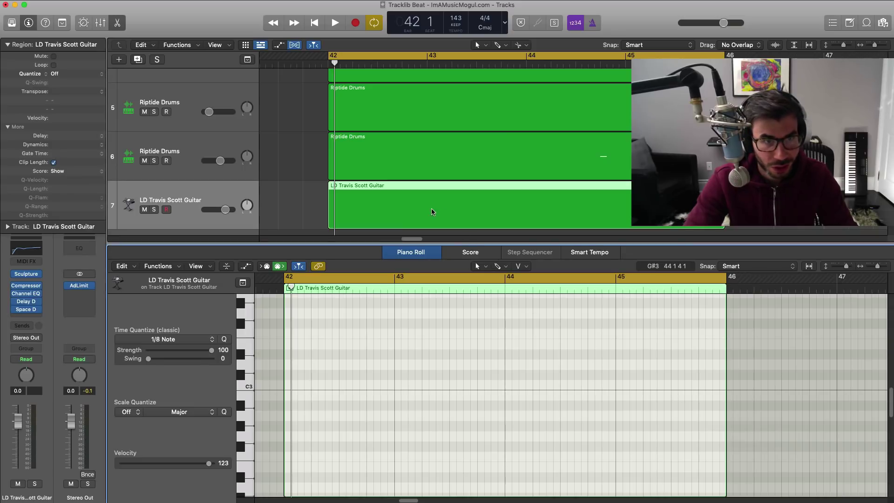
- Add an A2 note at the start of bar 42 and lengthen it to about beat 4 of bar 43
{"action": "key", "text": "space"}
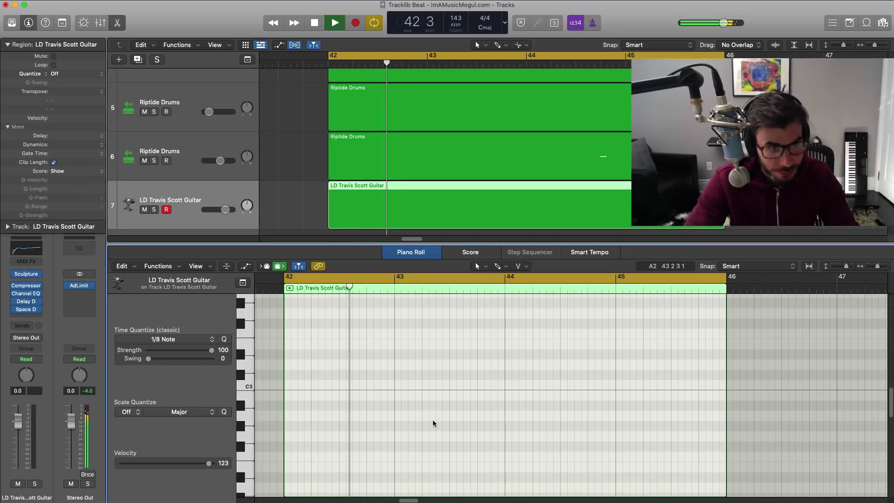
{"action": "key", "text": "space"}
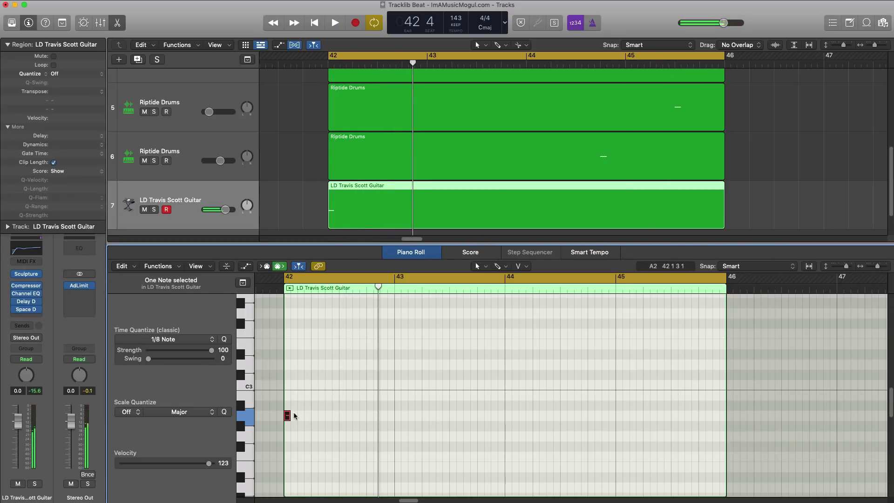
{"action": "left_click_drag", "start_coordinate": [288, 415], "coordinate": [479, 436]}
{"action": "key", "text": "space"}
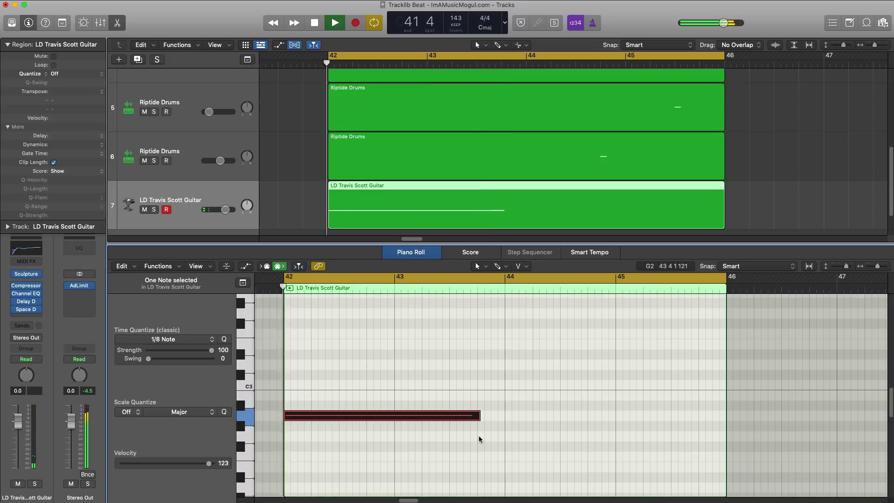
{"action": "key", "text": "space"}
- Add a one-beat E2 note on beat 3 of bar 42 and a one-beat E3 note on beat 4
{"action": "left_click", "coordinate": [341, 467]}
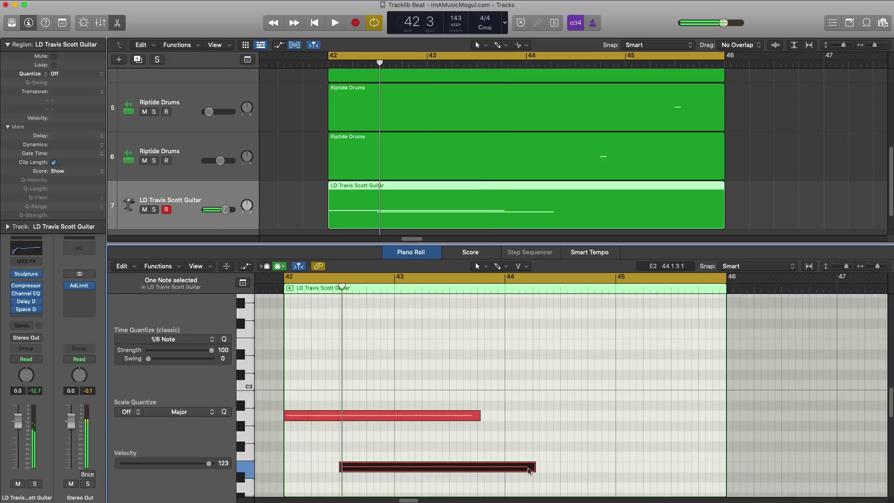
{"action": "left_click_drag", "start_coordinate": [534, 467], "coordinate": [364, 466]}
{"action": "key", "text": "space"}
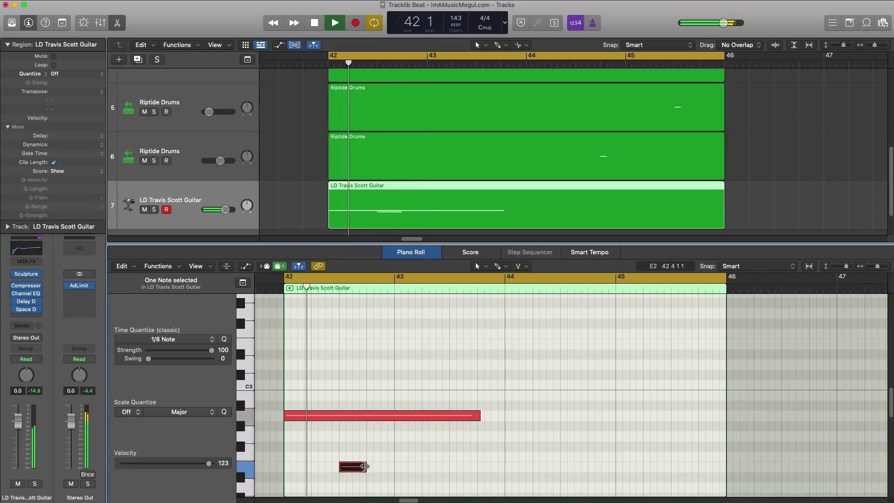
{"action": "left_click", "coordinate": [373, 344]}
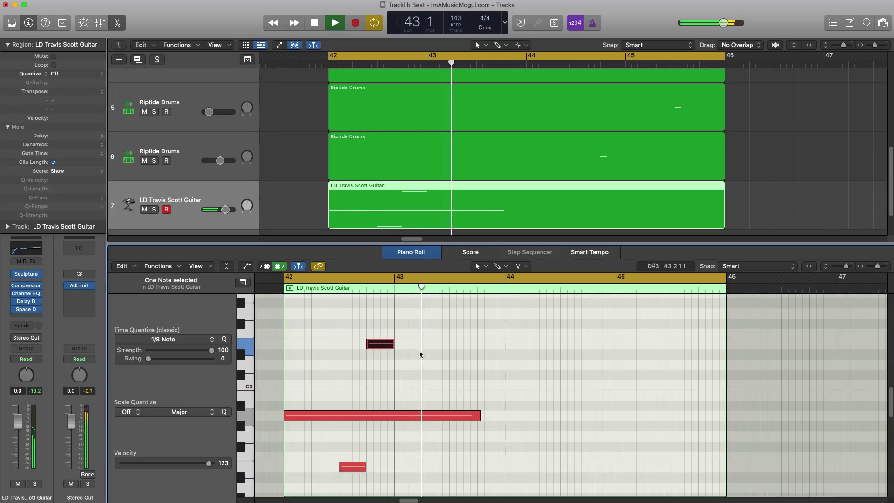
{"action": "key", "text": "space"}
{"action": "key", "text": "space"}
- Add an E2 note on beat 2 of bar 43 and lengthen it to two beats
{"action": "left_click", "coordinate": [433, 468]}
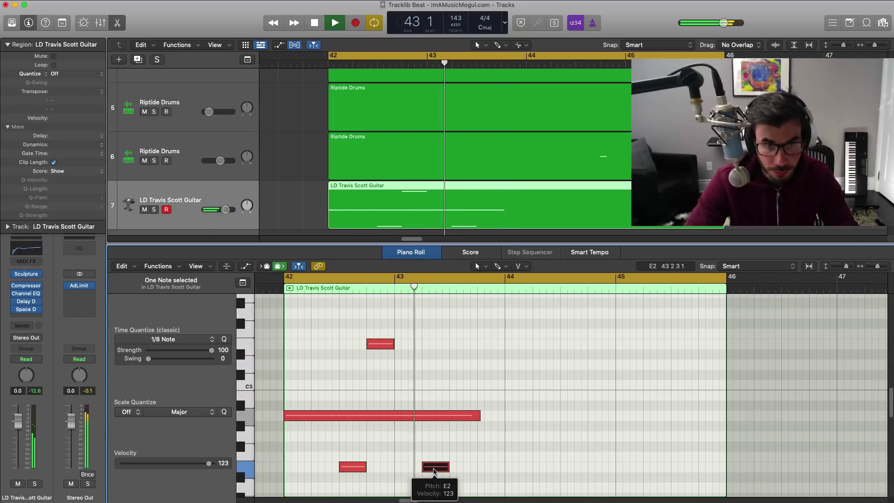
{"action": "key", "text": "space"}
{"action": "left_click_drag", "start_coordinate": [449, 468], "coordinate": [476, 475]}
{"action": "key", "text": "space"}
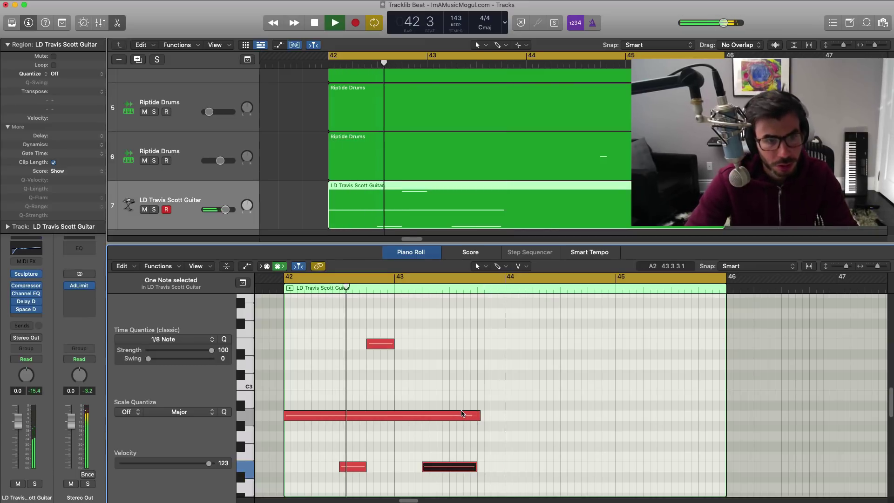
- Add a note on beat 4 of bar 43, raise it from C3 to D3, and shorten it to one beat
{"action": "left_click", "coordinate": [478, 385], "text": "super"}
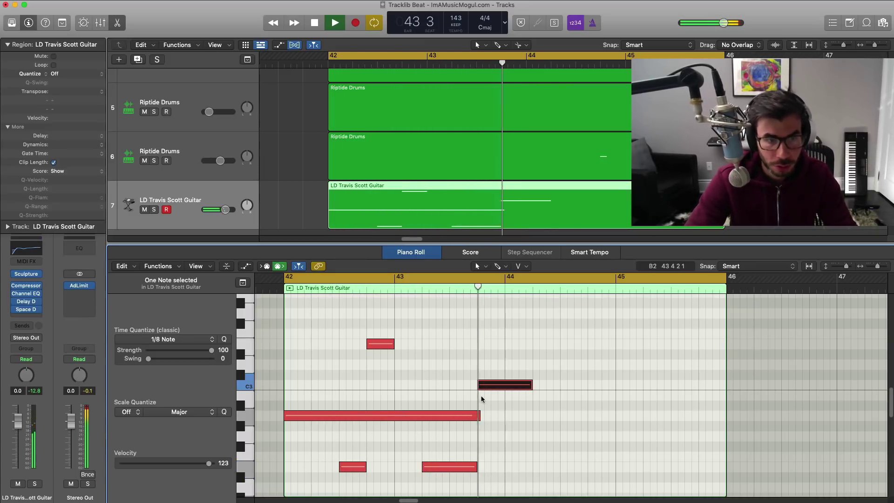
{"action": "left_click", "coordinate": [484, 385]}
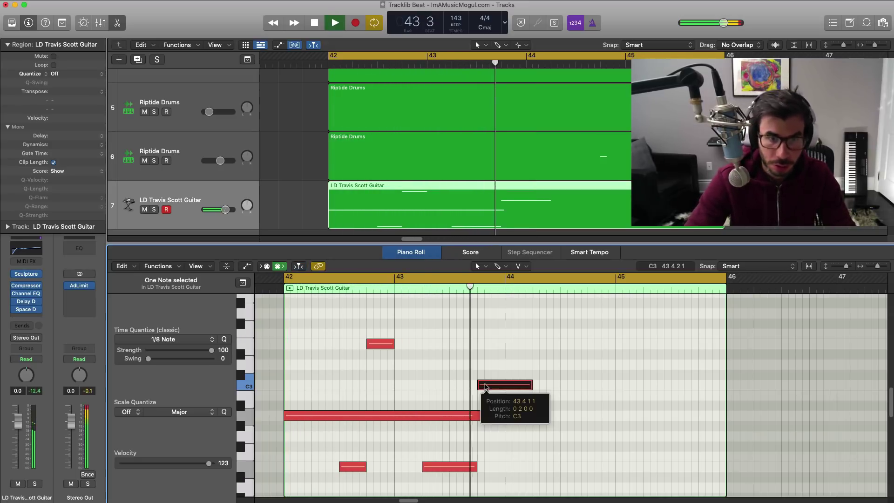
{"action": "key", "text": "space"}
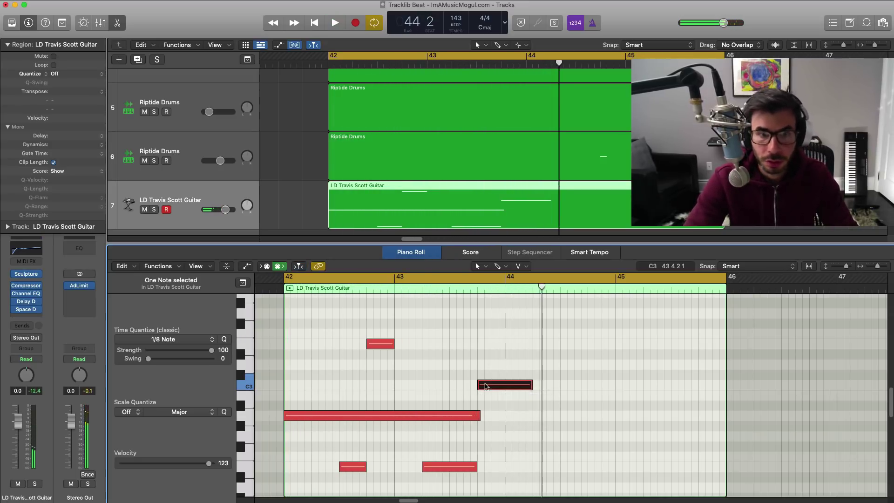
{"action": "key", "text": "alt+Up"}
{"action": "key", "text": "alt+Up"}
{"action": "key", "text": "space"}
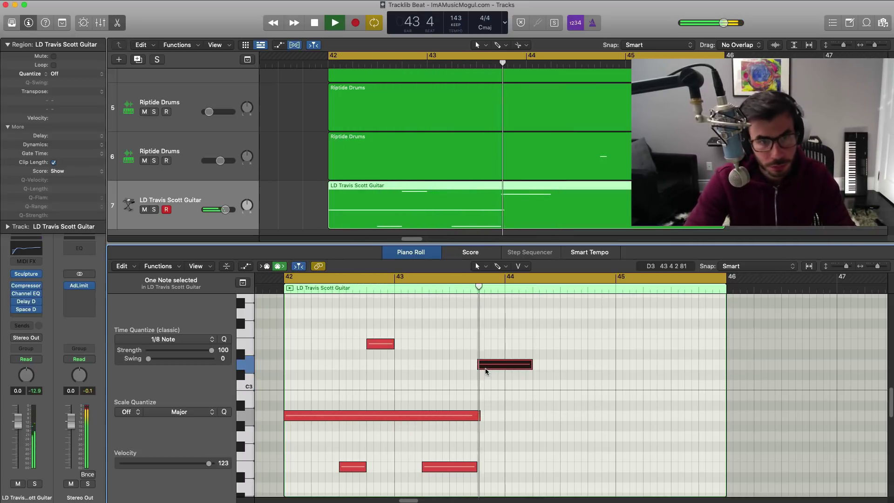
{"action": "key", "text": "space"}
{"action": "left_click_drag", "start_coordinate": [532, 365], "coordinate": [504, 368]}
{"action": "key", "text": "space"}
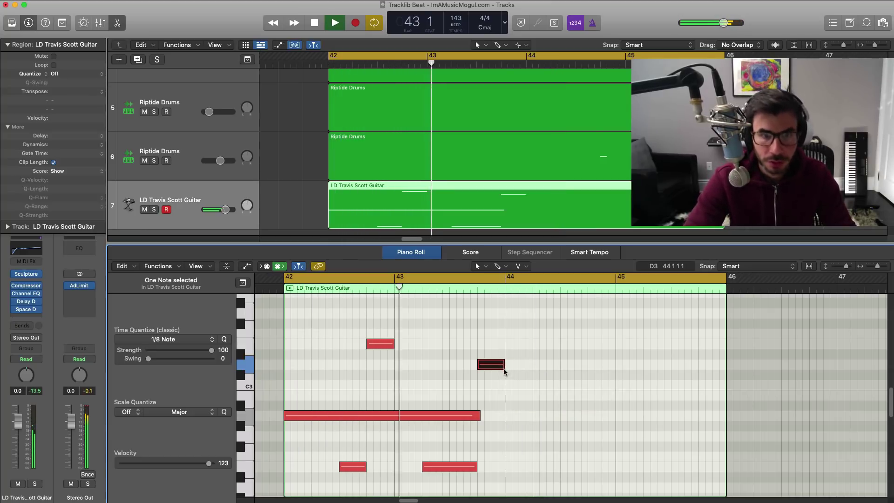
- Add one-beat D3 notes on beat 3 of bar 44 and beat 1 of bar 45, followed by a C3 note on beat 2
{"action": "left_click", "coordinate": [561, 365]}
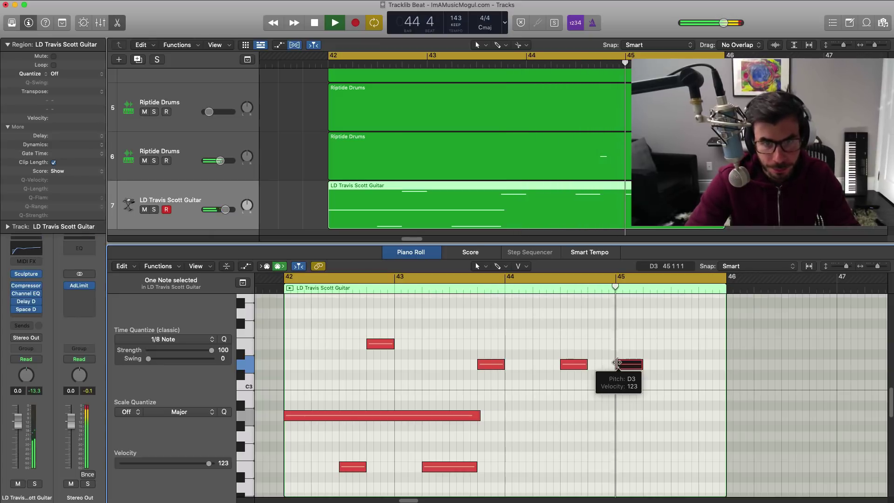
{"action": "left_click", "coordinate": [647, 384], "text": "super"}
{"action": "mouse_move", "coordinate": [651, 387]}
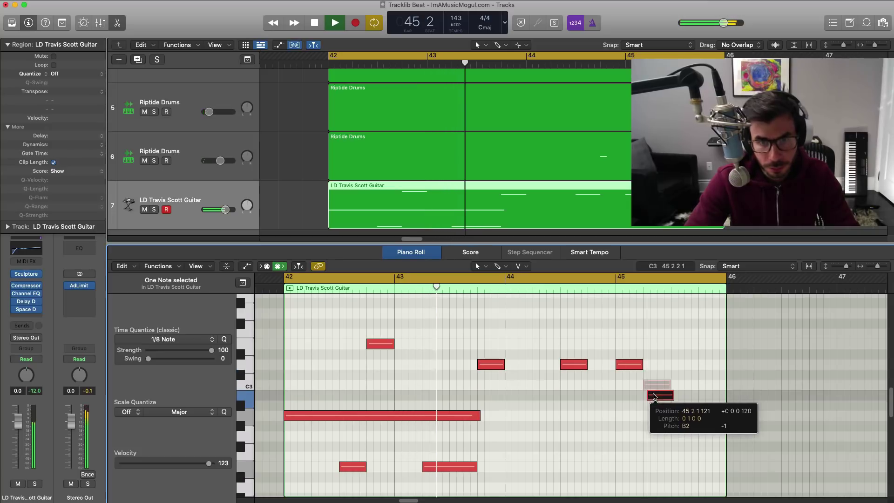
{"action": "mouse_move", "coordinate": [650, 389]}
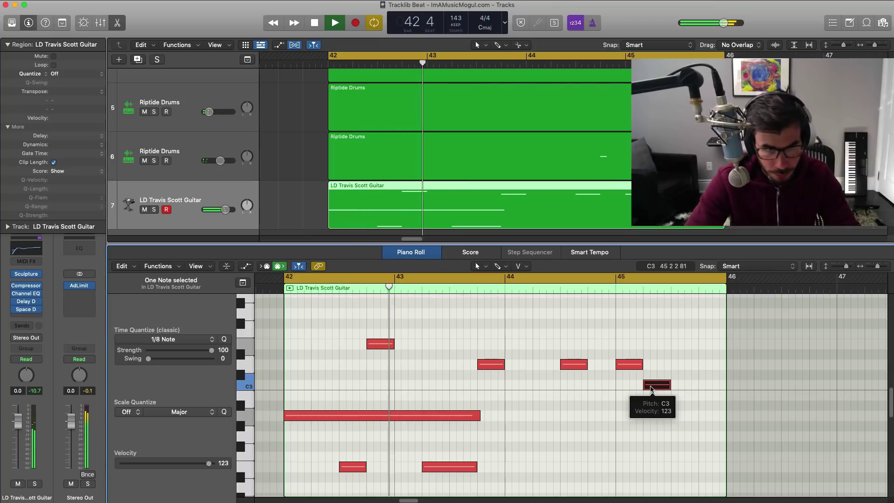
{"action": "left_click", "coordinate": [650, 406]}
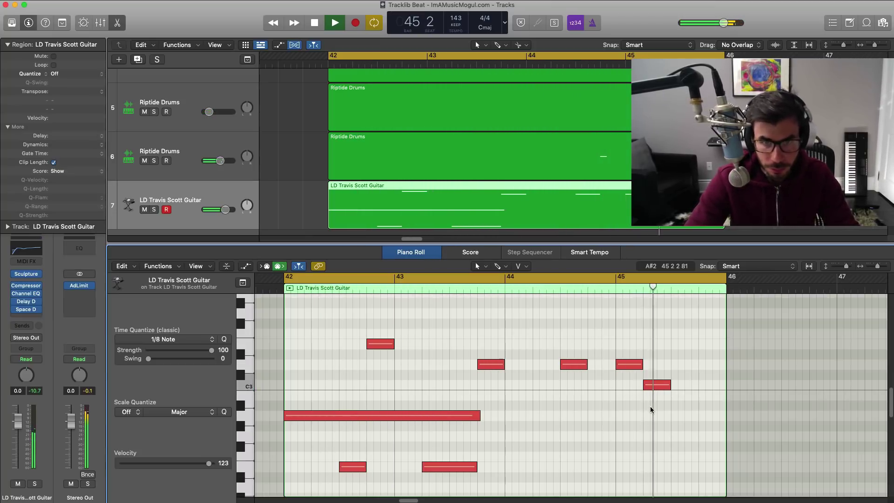
{"action": "left_click", "coordinate": [490, 364]}
{"action": "left_click", "coordinate": [569, 387]}
- Add a C2 note at the start of bar 44 and lengthen it to beat 4 of bar 45
{"action": "scroll", "coordinate": [558, 421], "scroll_direction": "down", "scroll_amount": 5}
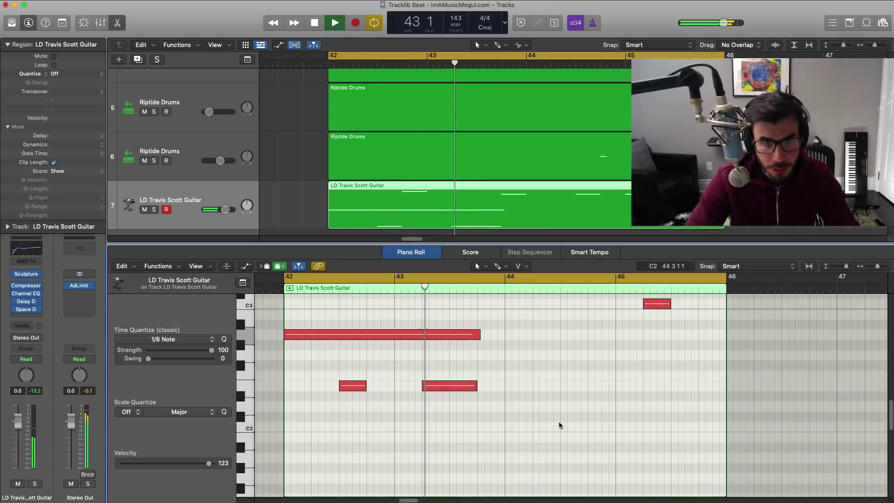
{"action": "scroll", "coordinate": [549, 429], "scroll_direction": "up", "scroll_amount": 1}
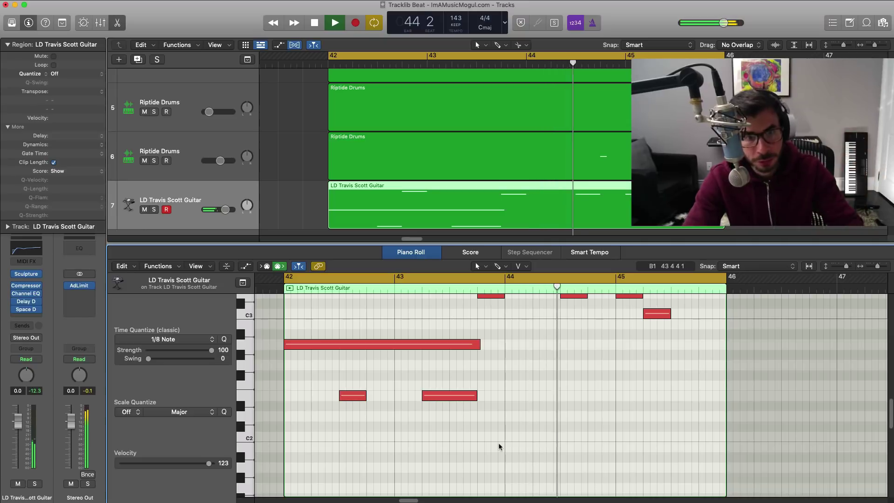
{"action": "key", "text": "space"}
{"action": "left_click", "coordinate": [510, 438], "text": "super"}
{"action": "left_click_drag", "start_coordinate": [527, 436], "coordinate": [696, 438]}
{"action": "key", "text": "space"}
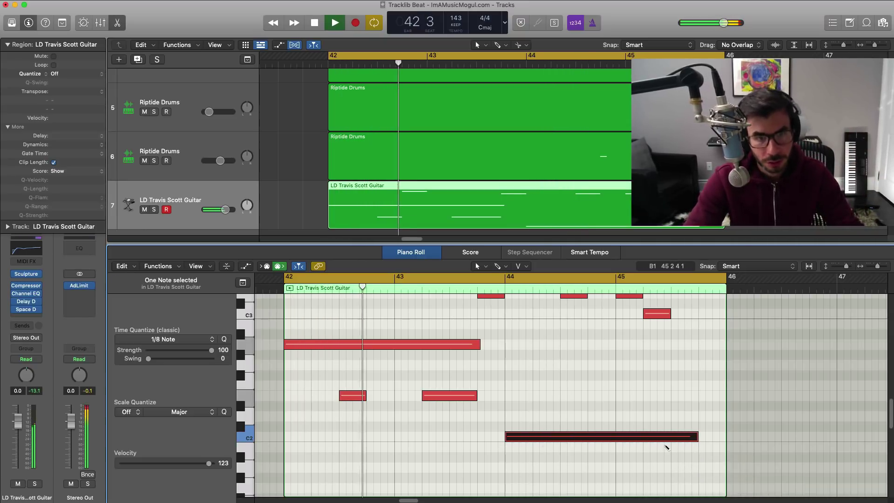
- Mute the C3 note on beat 2 of bar 45, play the loop, and close the note editor
{"action": "key", "text": "super+Up"}
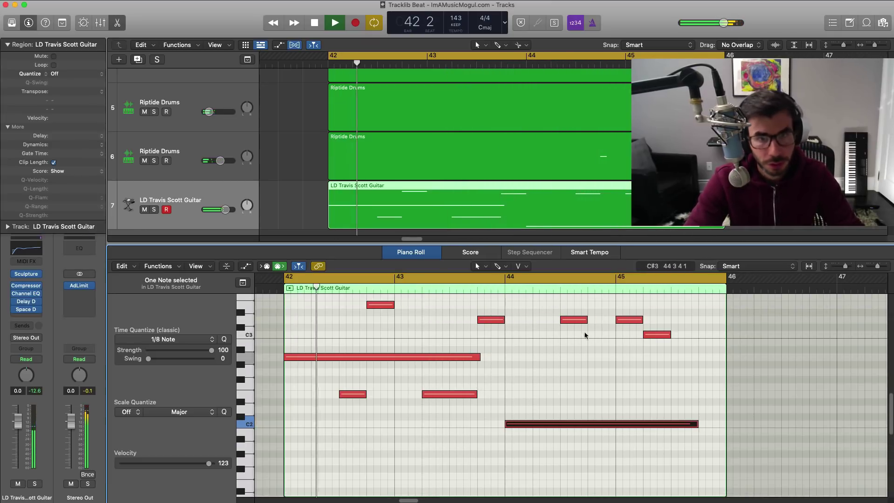
{"action": "key", "text": "space"}
{"action": "left_click", "coordinate": [661, 334]}
{"action": "key", "text": "ctrl+m"}
{"action": "key", "text": "space"}
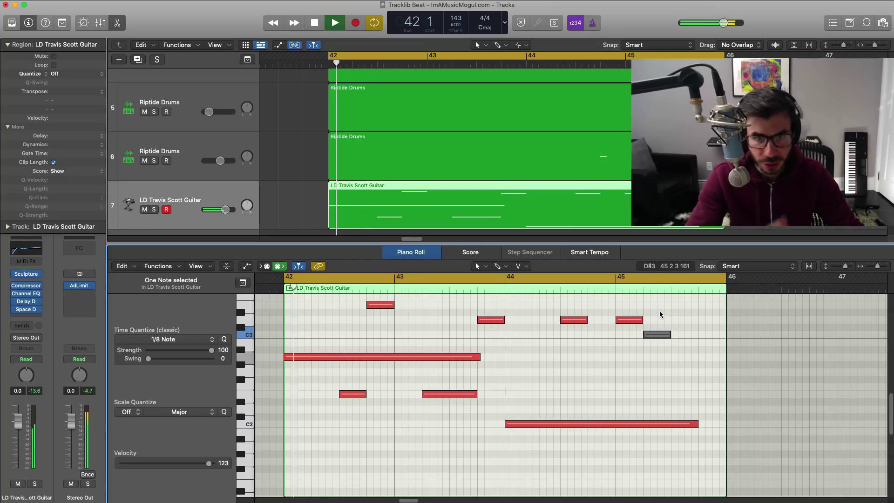
{"action": "key", "text": "p"}
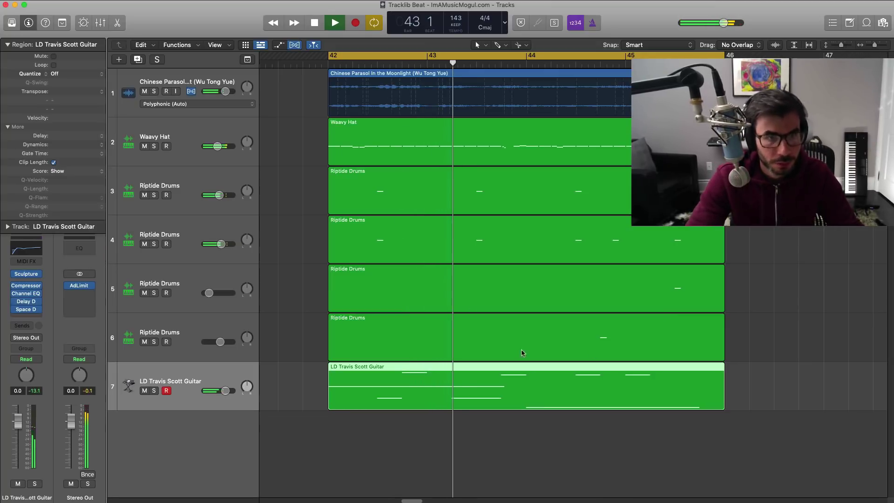
- Duplicate guitar track 7 as track 8 and create an empty MIDI region on it from bar 42 to bar 46
{"action": "key", "text": "super+d"}
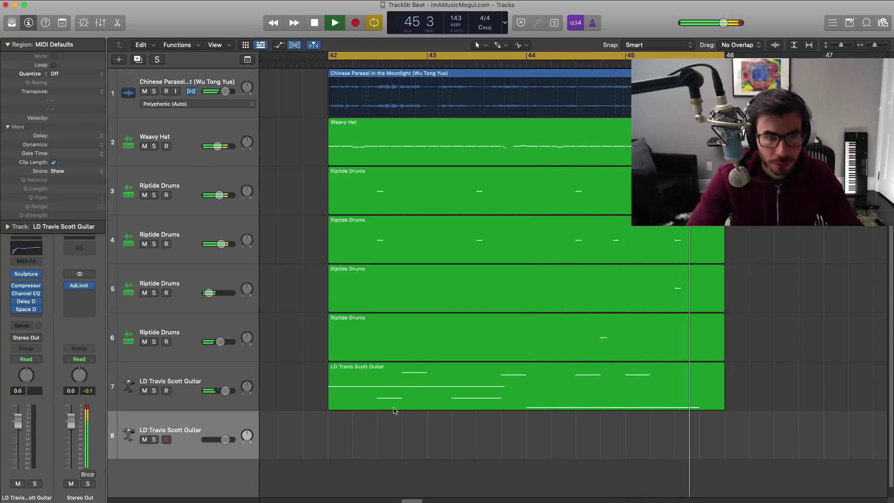
{"action": "left_click", "coordinate": [339, 433], "text": "super"}
{"action": "left_click_drag", "start_coordinate": [422, 442], "coordinate": [721, 449]}
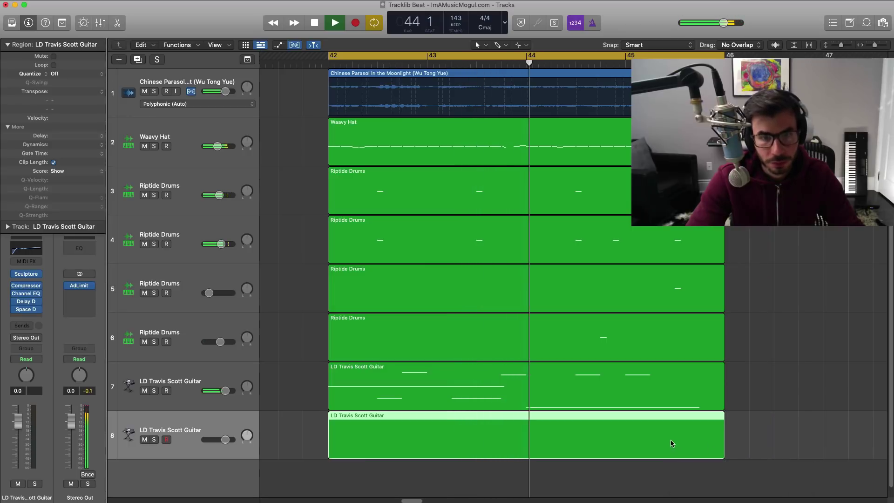
- In the guitar region on track 8, add an A2 note on beat 2 of bar 42, shorten it to two beats, and play the loop
{"action": "key", "text": "space"}
{"action": "double_click", "coordinate": [581, 428]}
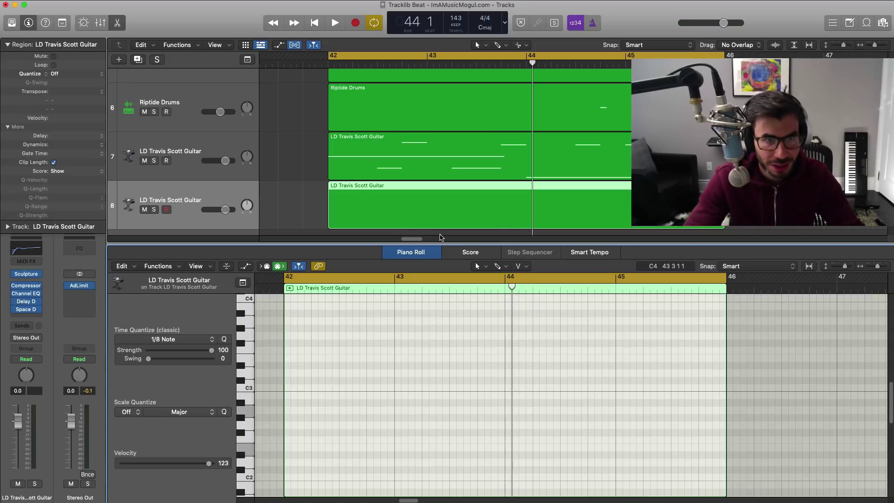
{"action": "key", "text": "space"}
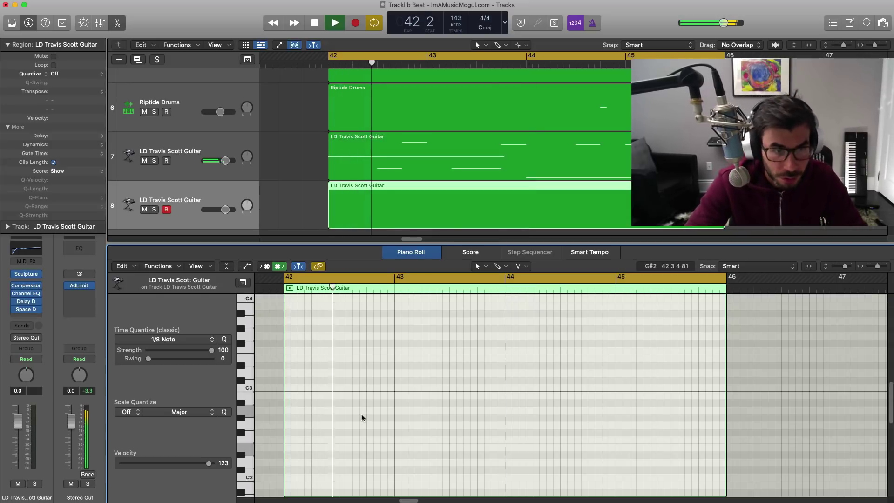
{"action": "left_click", "coordinate": [314, 409], "text": "super"}
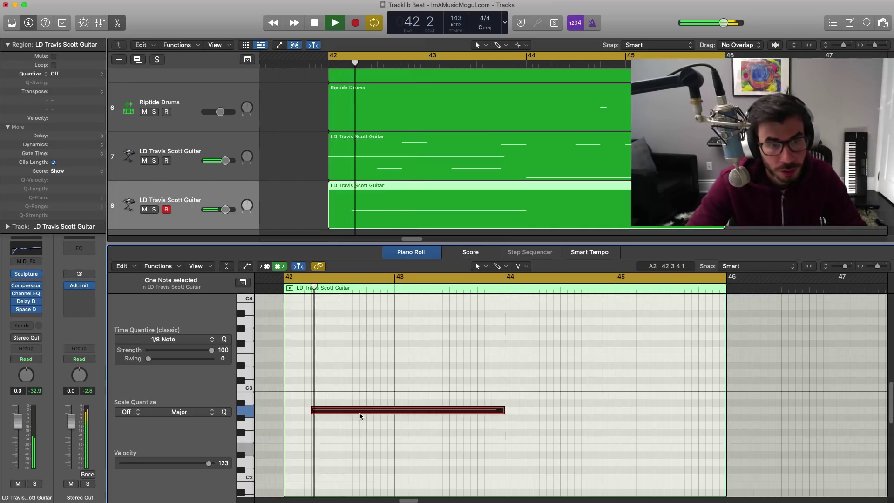
{"action": "left_click_drag", "start_coordinate": [502, 410], "coordinate": [367, 413]}
{"action": "key", "text": "space"}
{"action": "key", "text": "space"}
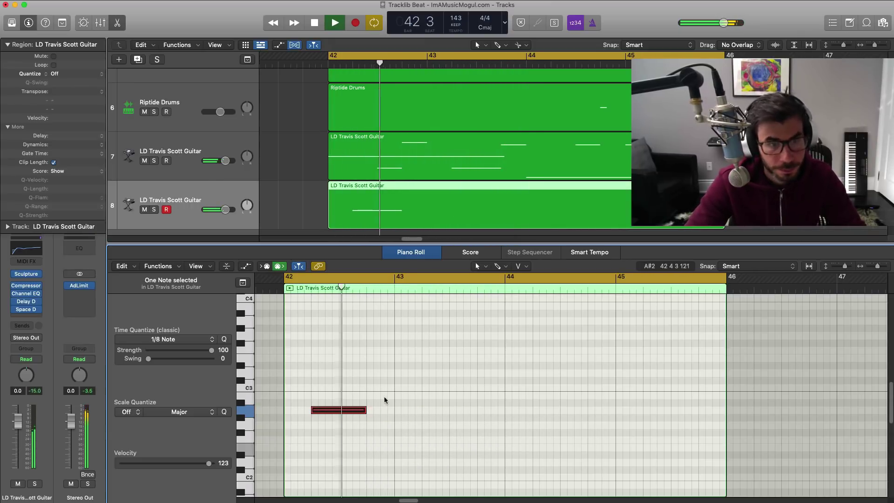
- Add an E3 note on beat 2 of bar 43, shorten it to one beat, and close the note editor
{"action": "left_click", "coordinate": [423, 357], "text": "super"}
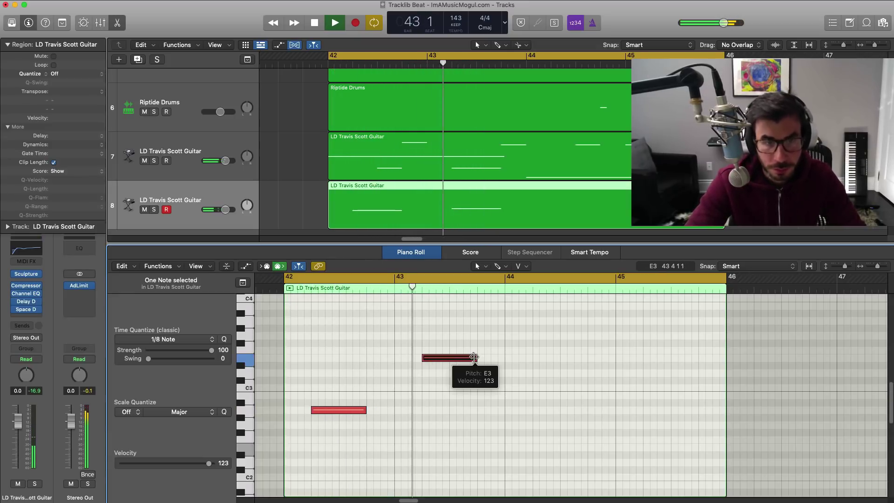
{"action": "left_click_drag", "start_coordinate": [474, 357], "coordinate": [446, 358]}
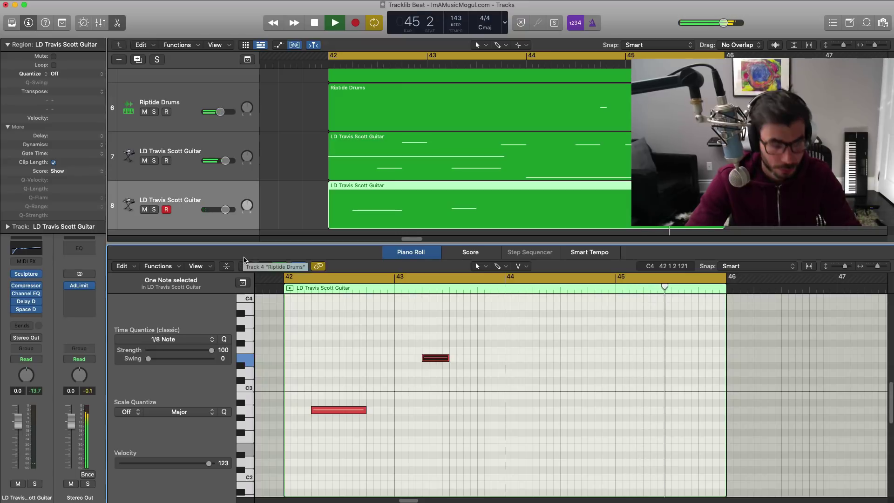
{"action": "key", "text": "x"}
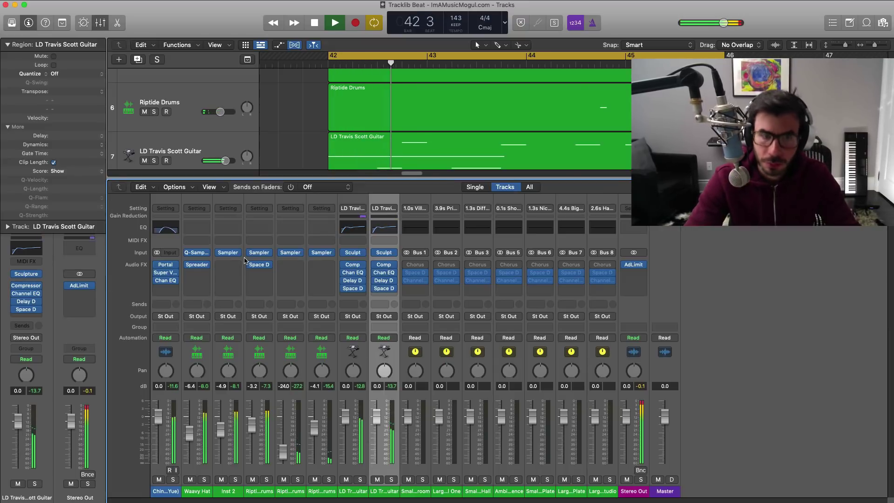
{"action": "key", "text": "x"}
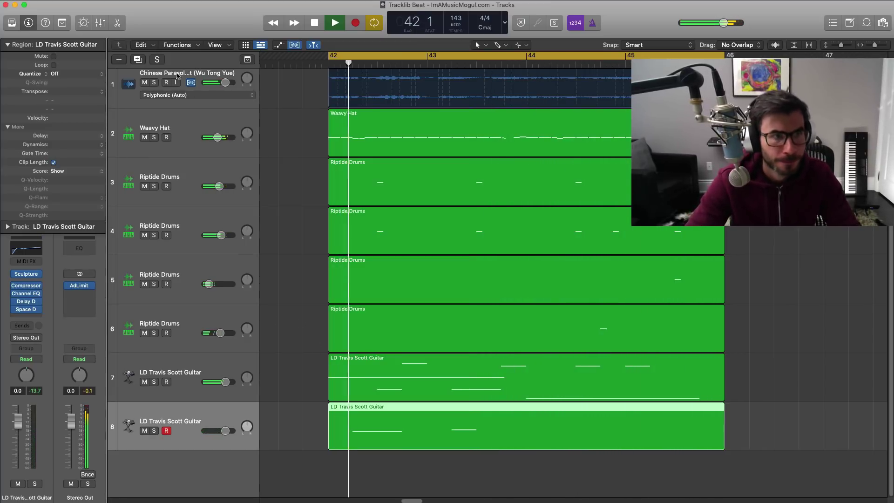
- Create a new software instrument track 9 with an empty MIDI region from bar 42 to bar 46
{"action": "left_click", "coordinate": [120, 59]}
{"action": "key", "text": "Return"}
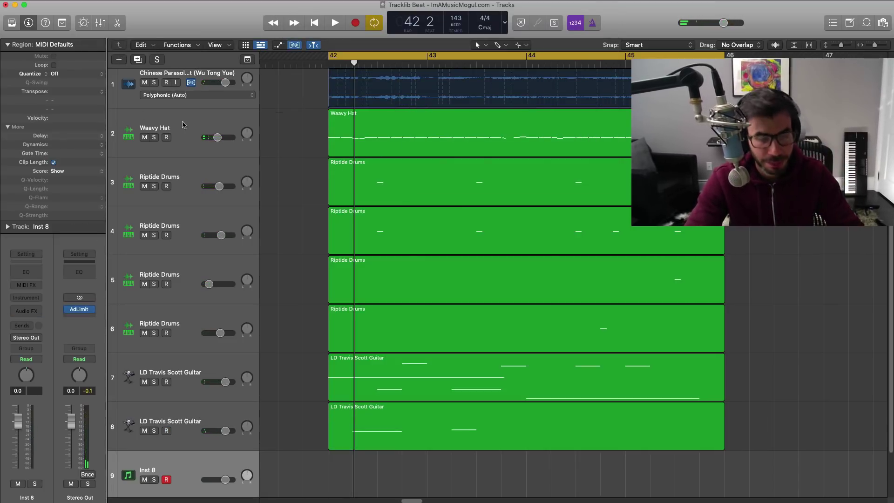
{"action": "key", "text": "super+Up"}
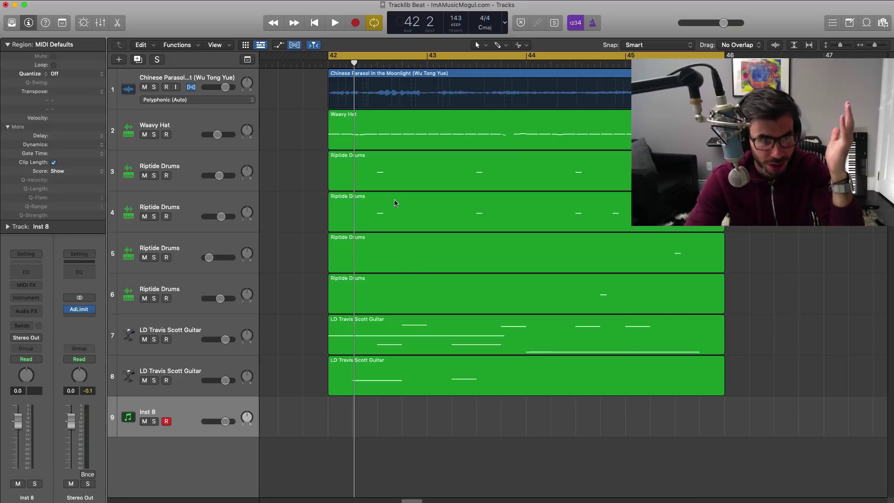
{"action": "double_click", "coordinate": [338, 420]}
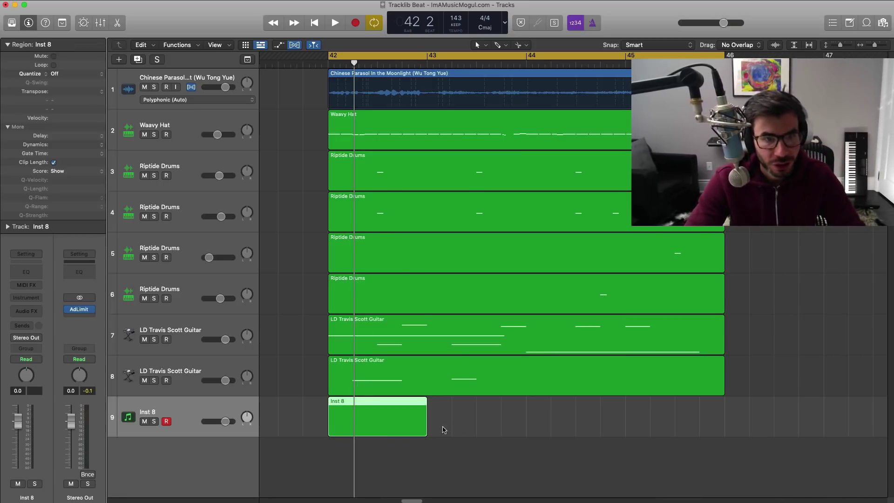
{"action": "left_click_drag", "start_coordinate": [427, 429], "coordinate": [721, 437]}
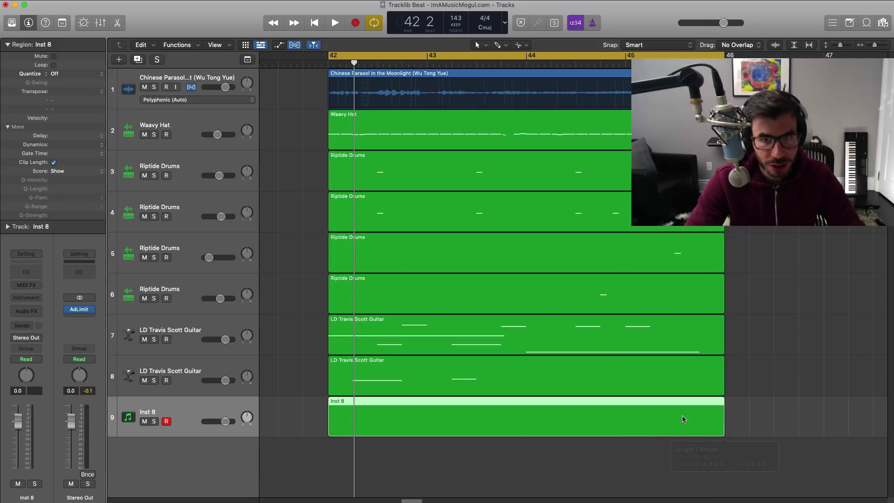
- Load the PD Metro Analog patch on track 9 from the Metro sounds folder in the user channel strip settings
{"action": "left_click", "coordinate": [12, 22]}
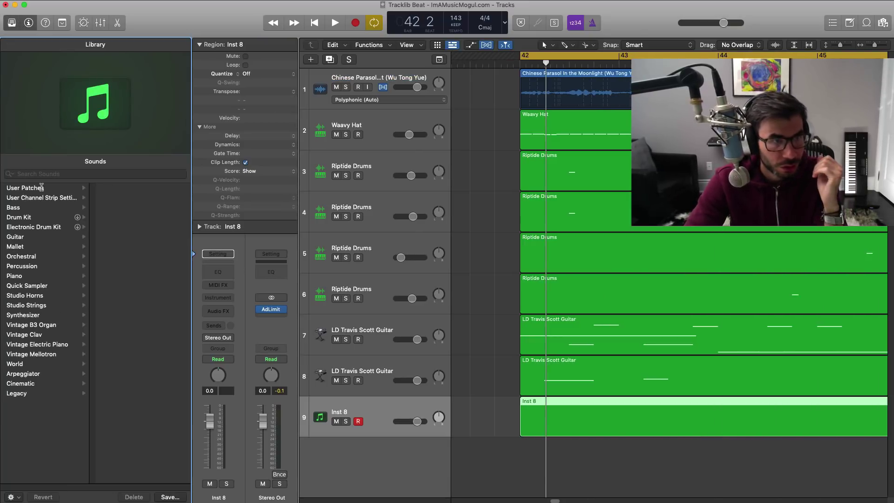
{"action": "scroll", "coordinate": [136, 411], "scroll_direction": "down", "scroll_amount": 15}
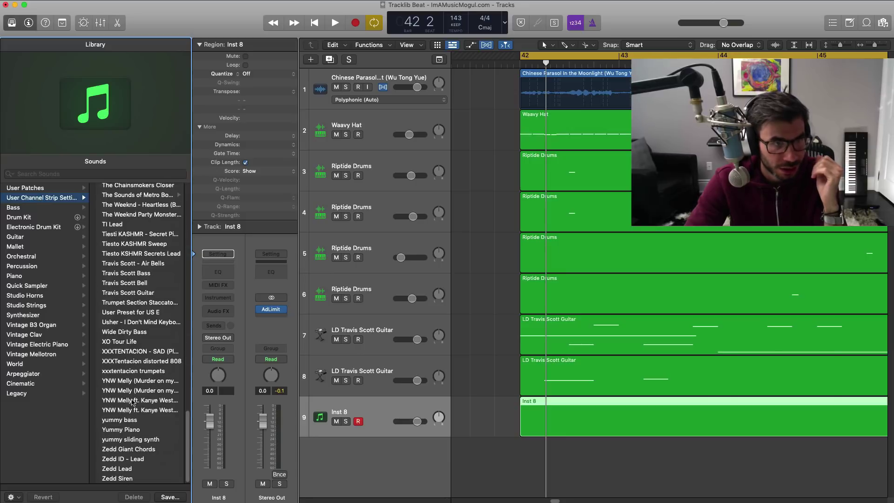
{"action": "scroll", "coordinate": [138, 278], "scroll_direction": "up", "scroll_amount": 3}
{"action": "left_click", "coordinate": [137, 254]}
{"action": "scroll", "coordinate": [140, 334], "scroll_direction": "down", "scroll_amount": 2}
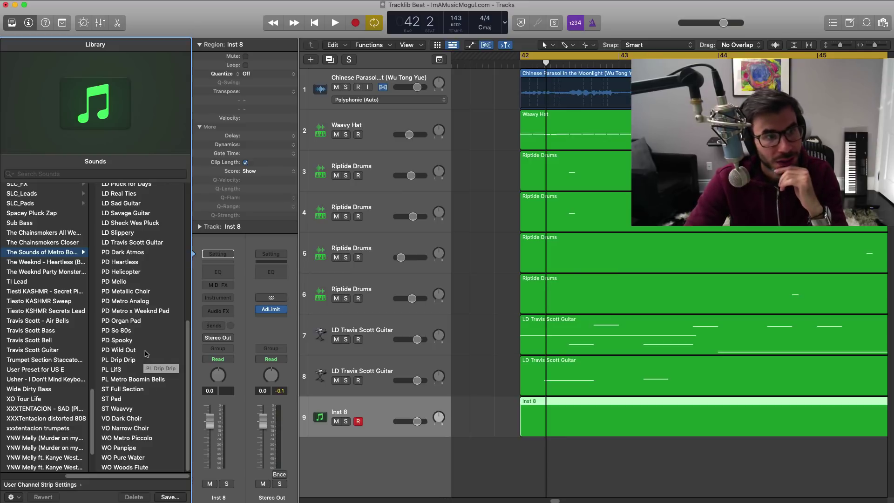
{"action": "left_click", "coordinate": [142, 301]}
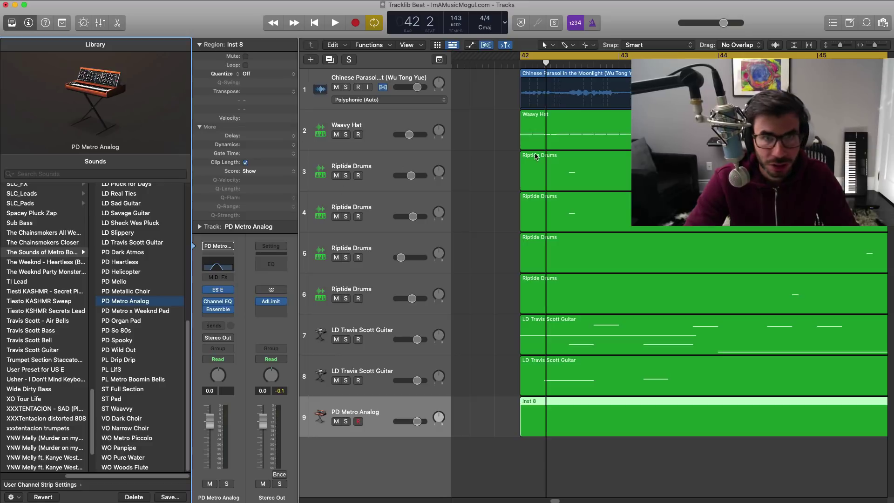
{"action": "left_click", "coordinate": [11, 23]}
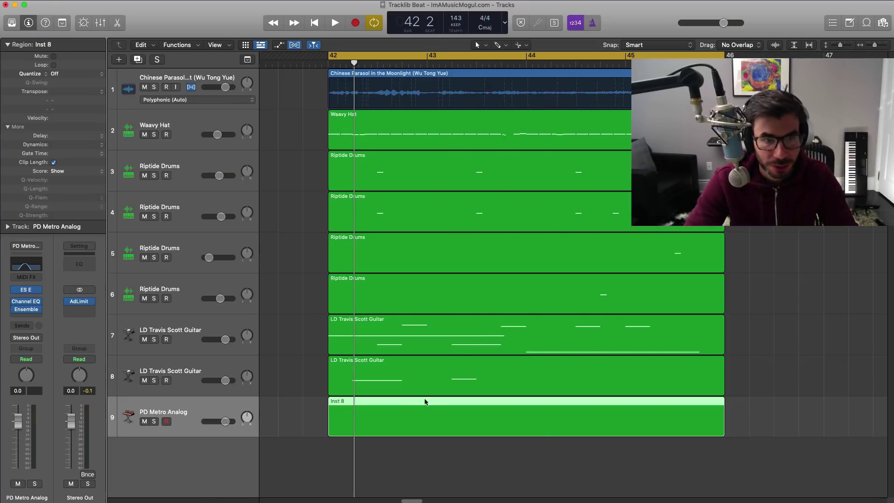
- Add one-beat A2 notes at the start of bars 42 and 44 in the track 9 region and select both
{"action": "double_click", "coordinate": [416, 418]}
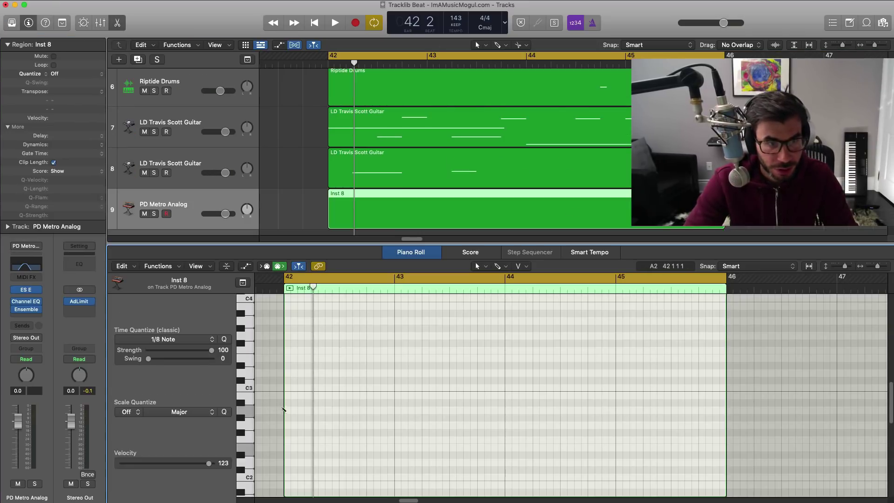
{"action": "key", "text": "space"}
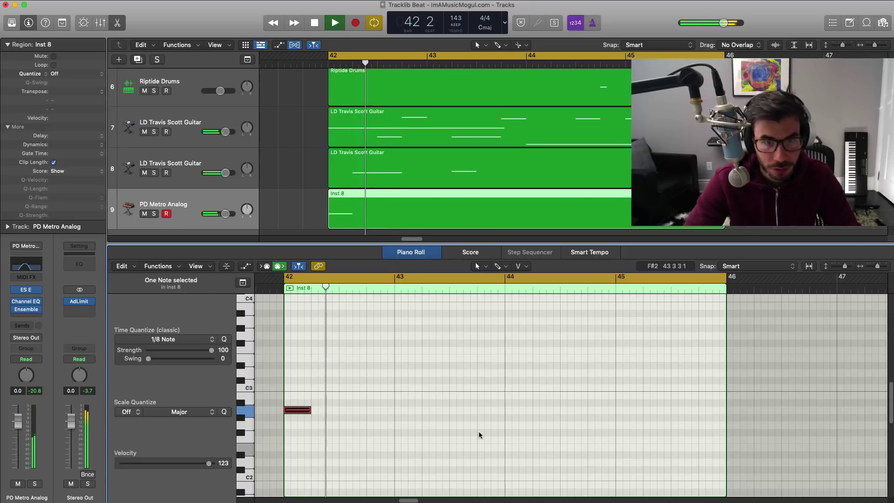
{"action": "left_click", "coordinate": [510, 412]}
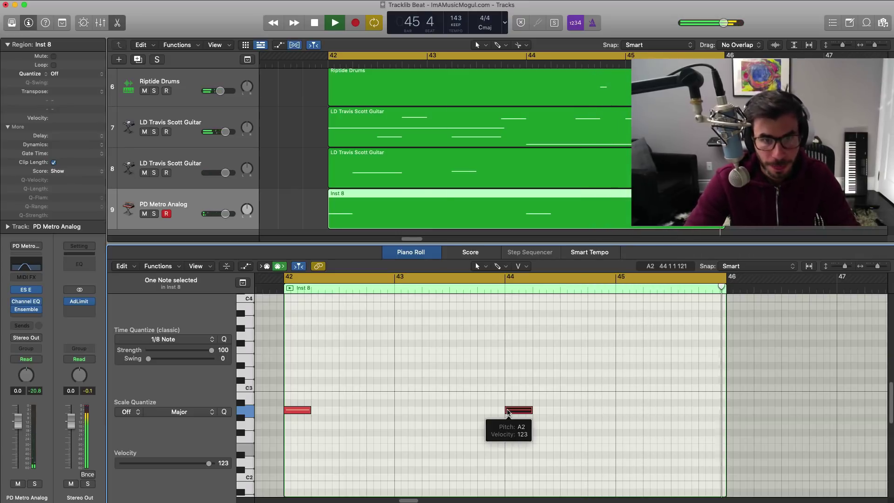
{"action": "key", "text": "super+a"}
{"action": "key", "text": "space"}
{"action": "left_click_drag", "start_coordinate": [657, 445], "coordinate": [359, 360]}
- Play the loop, close the note editor, and lower the PD Metro Analog track's volume to -9.0 dB
{"action": "key", "text": "space"}
{"action": "key", "text": "x"}
{"action": "key", "text": "x"}
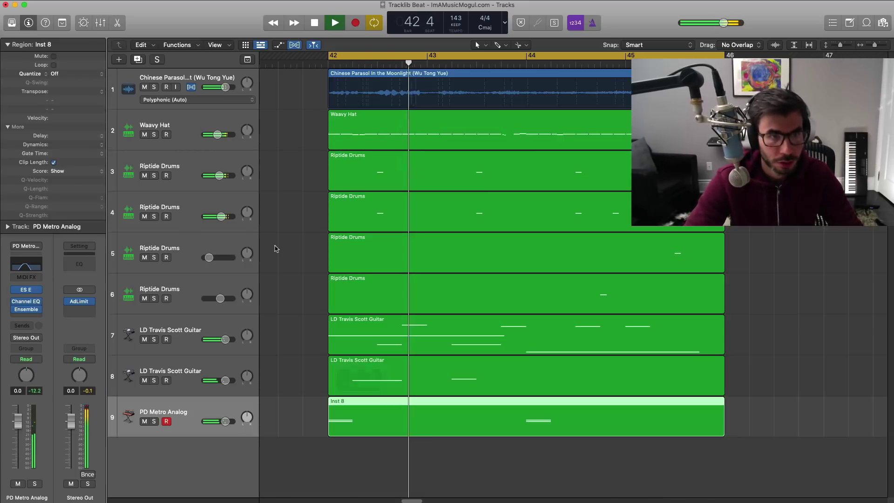
{"action": "left_click_drag", "start_coordinate": [224, 421], "coordinate": [218, 422]}
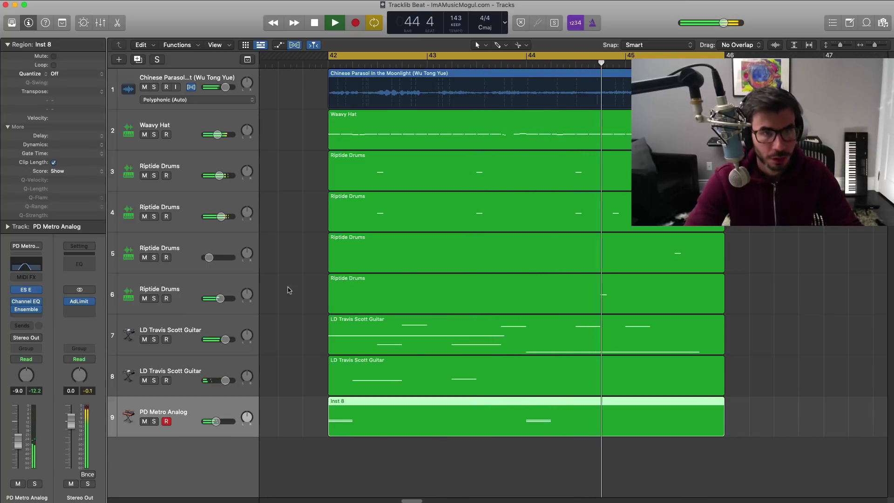
- Try HalfTime after Channel EQ on the Chinese Parasol sample track, with its band's lower limit at 302 Hz
{"action": "left_click", "coordinate": [161, 92]}
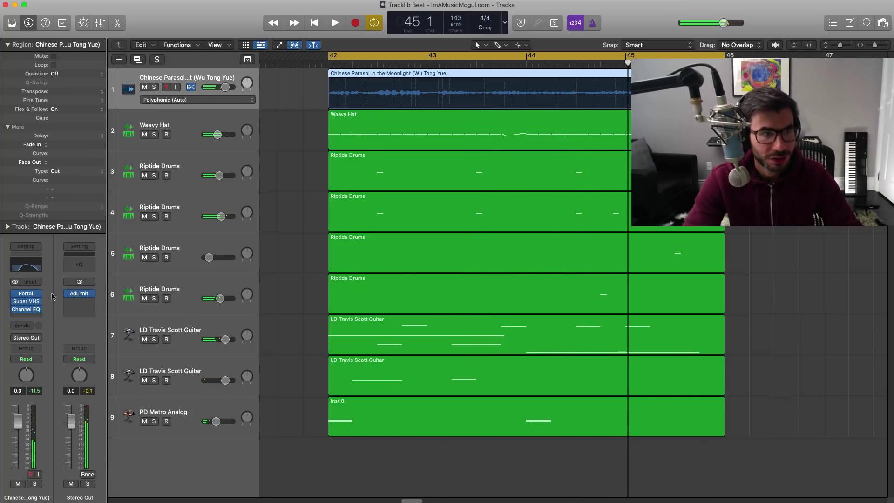
{"action": "left_click", "coordinate": [26, 315]}
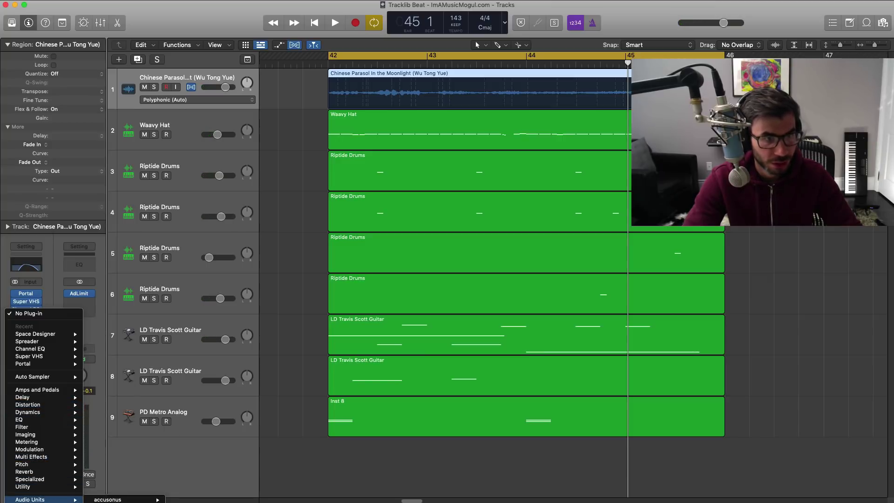
{"action": "left_click", "coordinate": [196, 465]}
{"action": "key", "text": "space"}
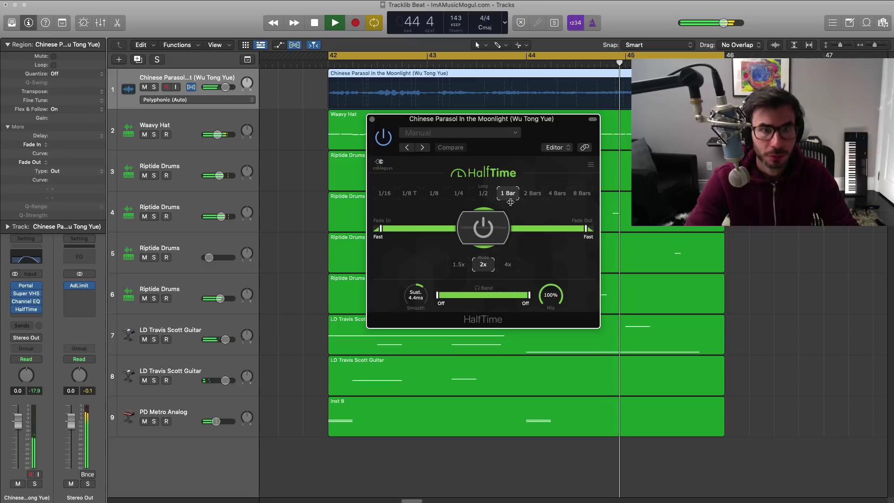
{"action": "left_click_drag", "start_coordinate": [438, 296], "coordinate": [476, 295]}
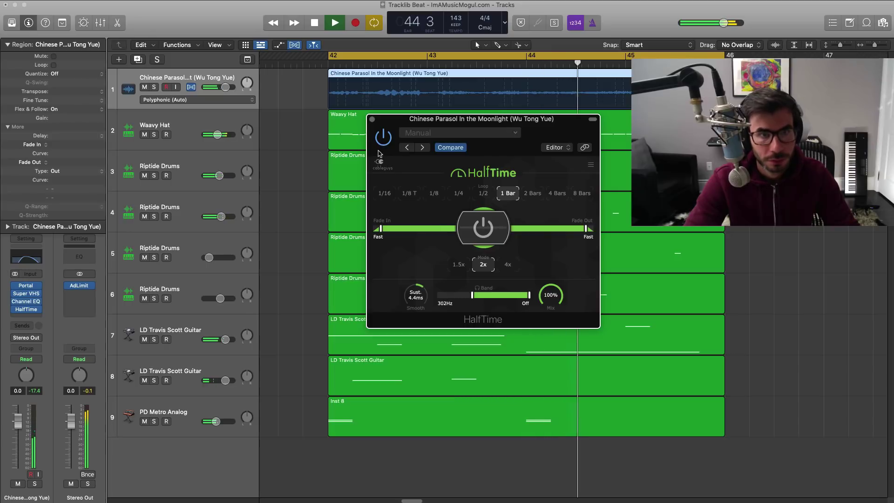
- Close HalfTime, remove it from the sample track, and resume loop playback
{"action": "key", "text": "space"}
{"action": "left_click", "coordinate": [370, 120]}
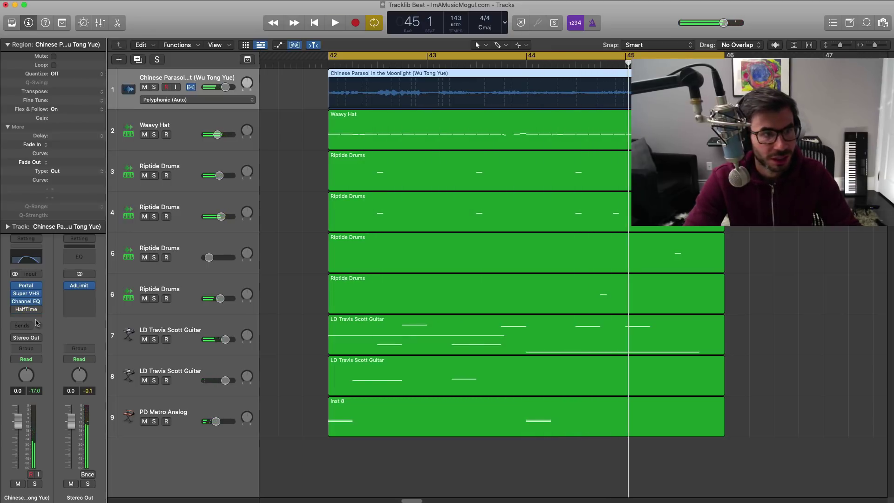
{"action": "left_click", "coordinate": [39, 310]}
{"action": "left_click", "coordinate": [127, 335]}
{"action": "key", "text": "space"}
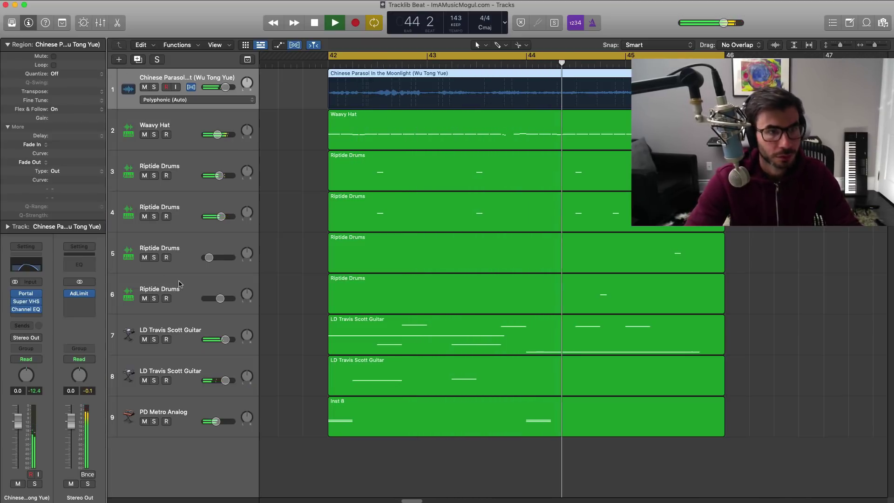
- Duplicate Riptide Drums track 6 and move the copy below PD Metro Analog as track 10
{"action": "key", "text": "Down"}
{"action": "key", "text": "Down"}
{"action": "key", "text": "Down"}
{"action": "key", "text": "Down"}
{"action": "key", "text": "Down"}
{"action": "key", "text": "super+d"}
{"action": "left_click_drag", "start_coordinate": [181, 316], "coordinate": [177, 461]}
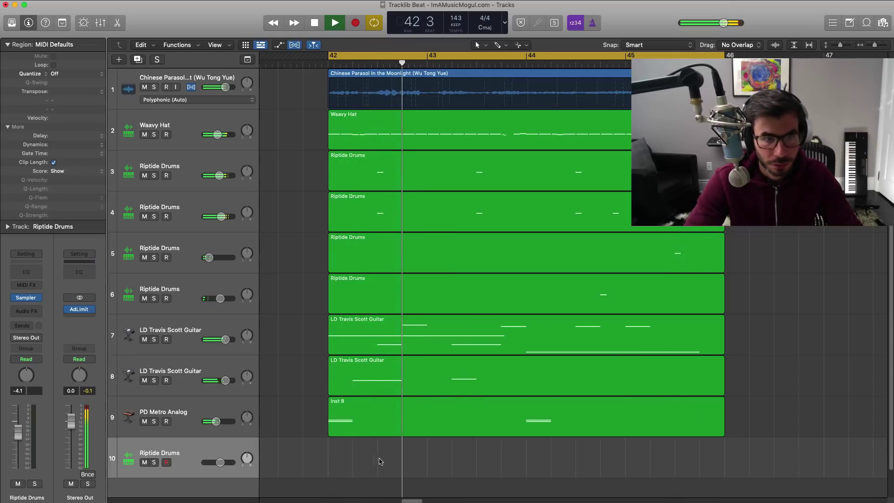
- Create an empty MIDI region on track 10 from bar 42 to bar 46 and open it for note editing
{"action": "left_click", "coordinate": [381, 461], "text": "super"}
{"action": "left_click_drag", "start_coordinate": [426, 470], "coordinate": [725, 486]}
{"action": "double_click", "coordinate": [677, 454]}
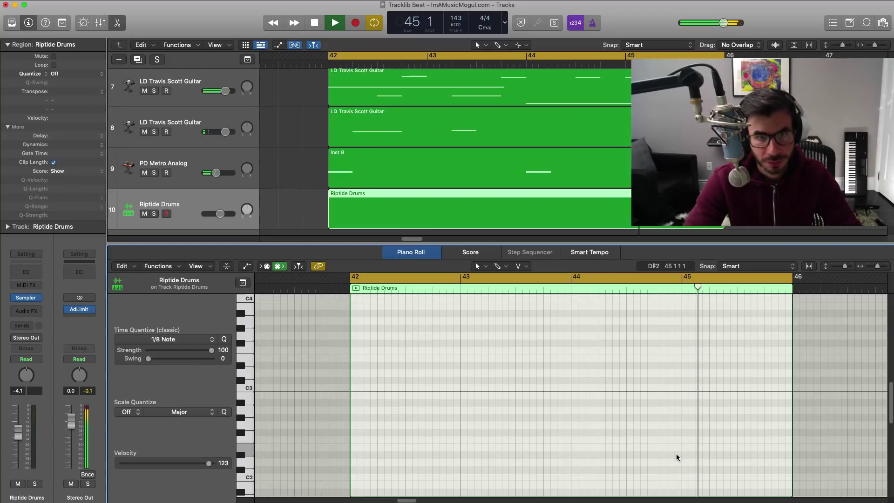
- Add a one-beat A2 note at the start of bar 42 in the track 10 drum region and play the loop
{"action": "key", "text": "space"}
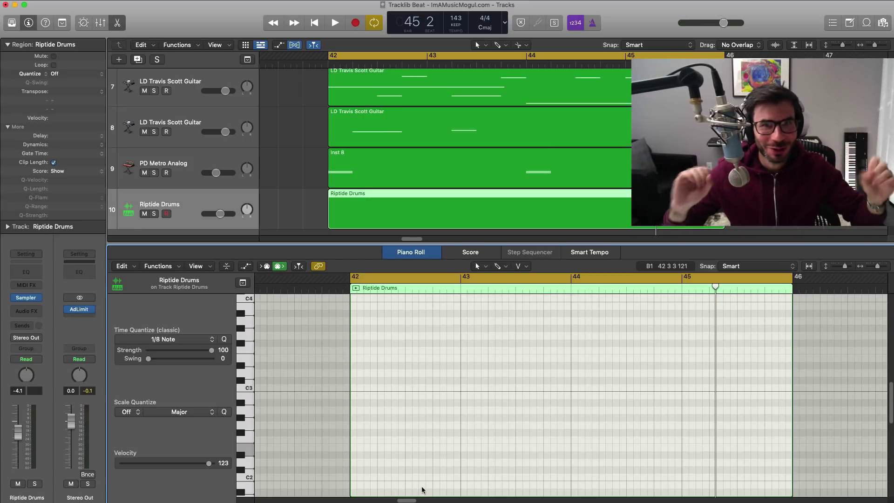
{"action": "scroll", "coordinate": [438, 382], "scroll_direction": "down", "scroll_amount": 5}
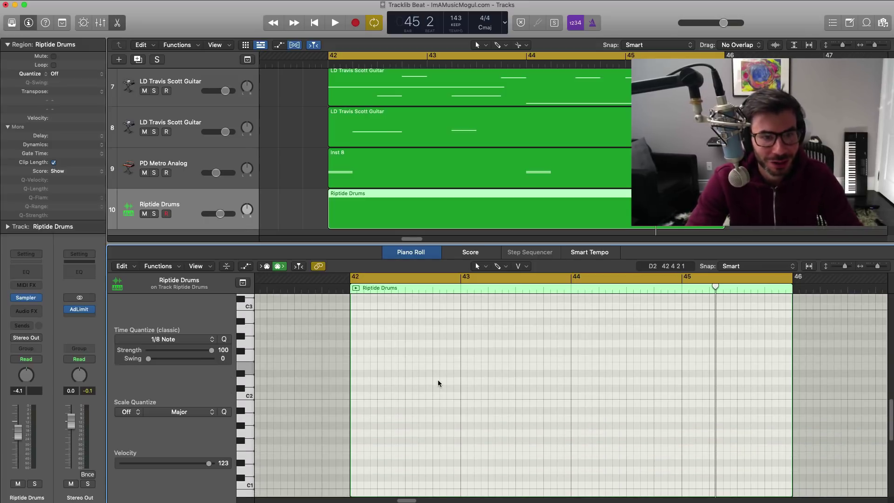
{"action": "key", "text": "Tab"}
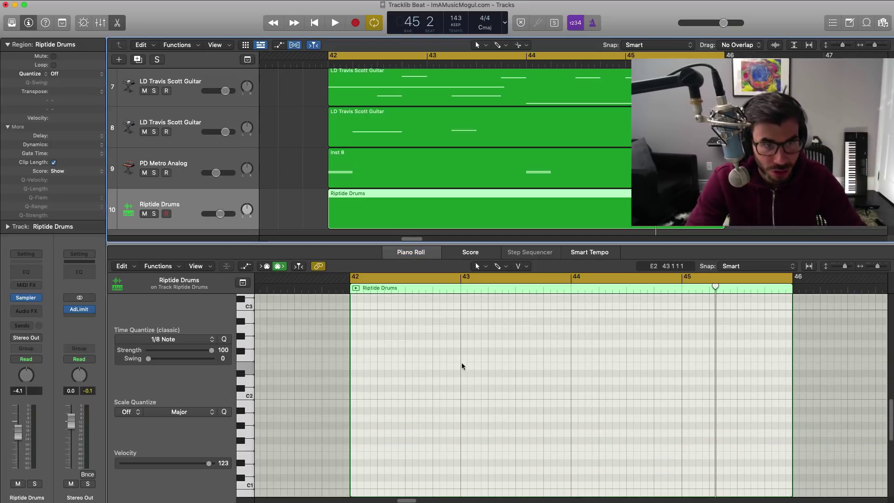
{"action": "left_click", "coordinate": [356, 330]}
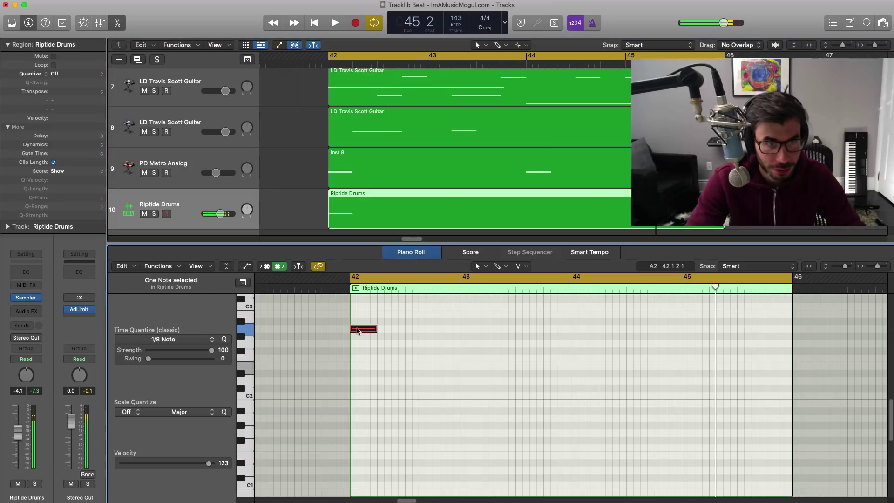
{"action": "key", "text": "space"}
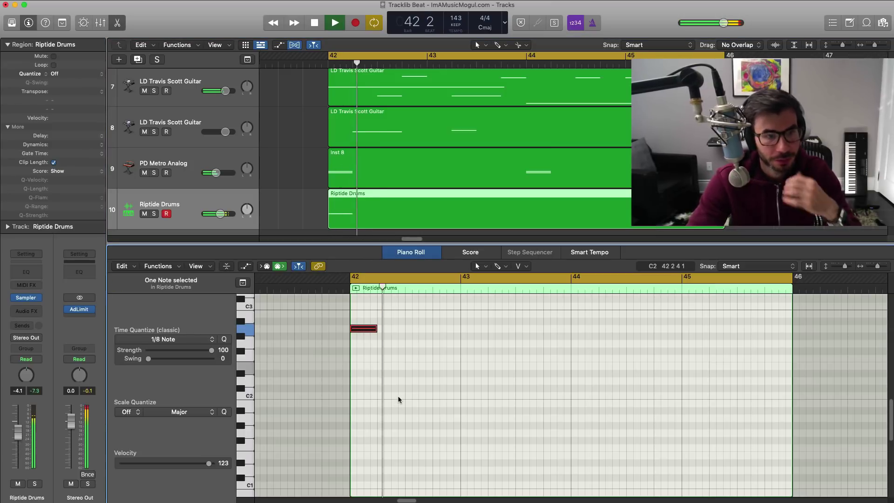
- Add an A2 note on beat 2 of bar 43 and a C3 note at the start of bar 44 in the track 10 region
{"action": "key", "text": "space"}
{"action": "left_click", "coordinate": [491, 329]}
{"action": "key", "text": "space"}
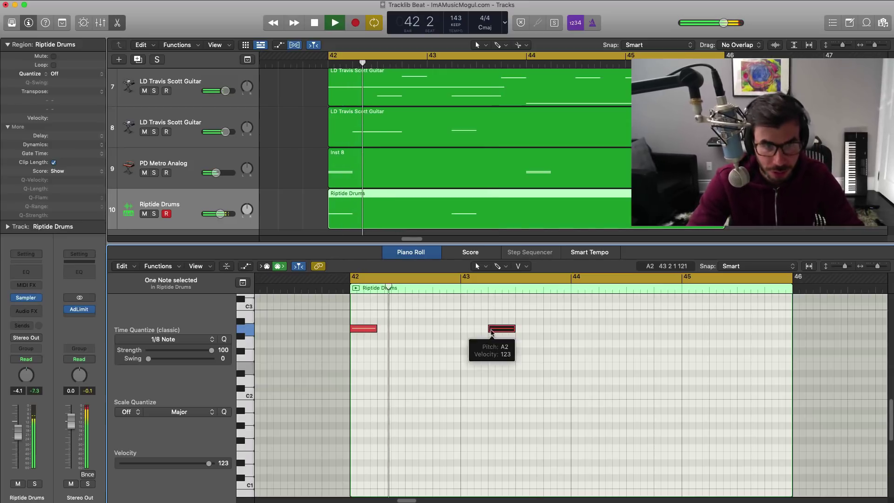
{"action": "scroll", "coordinate": [585, 363], "scroll_direction": "up", "scroll_amount": 1}
{"action": "scroll", "coordinate": [585, 363], "scroll_direction": "up", "scroll_amount": 1}
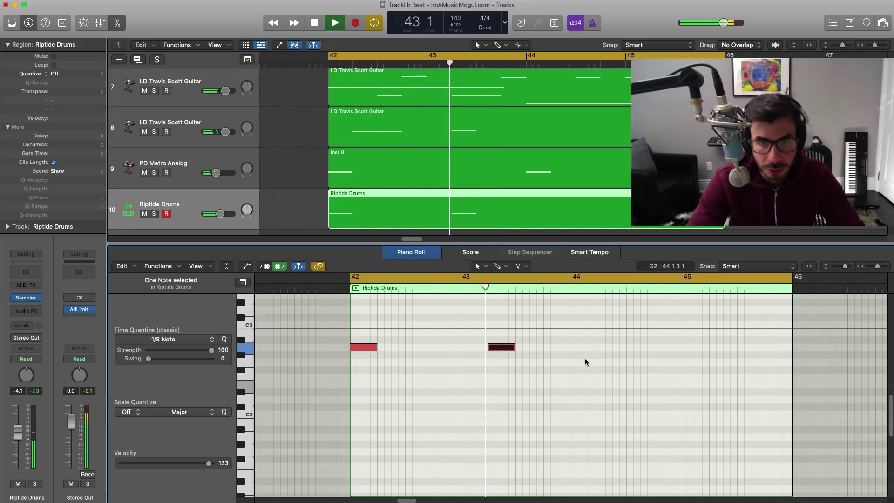
{"action": "left_click", "coordinate": [573, 324]}
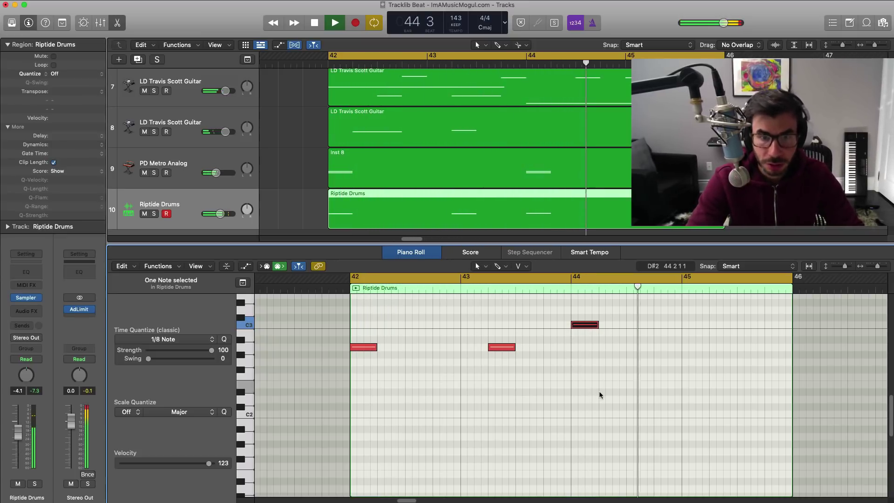
- Add three E2 notes to the region: halfway through beat 2 of bar 44, on beat 4 of bar 44, and on beat 2 of bar 45
{"action": "key", "text": "space"}
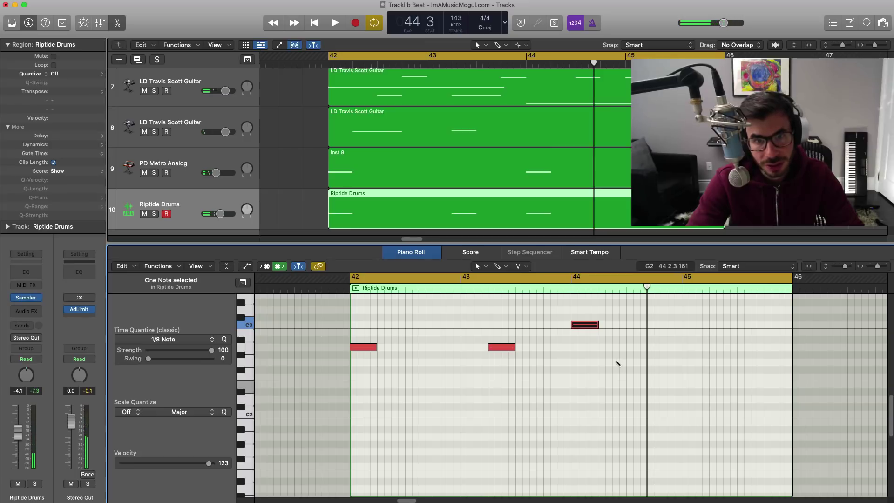
{"action": "key", "text": "space"}
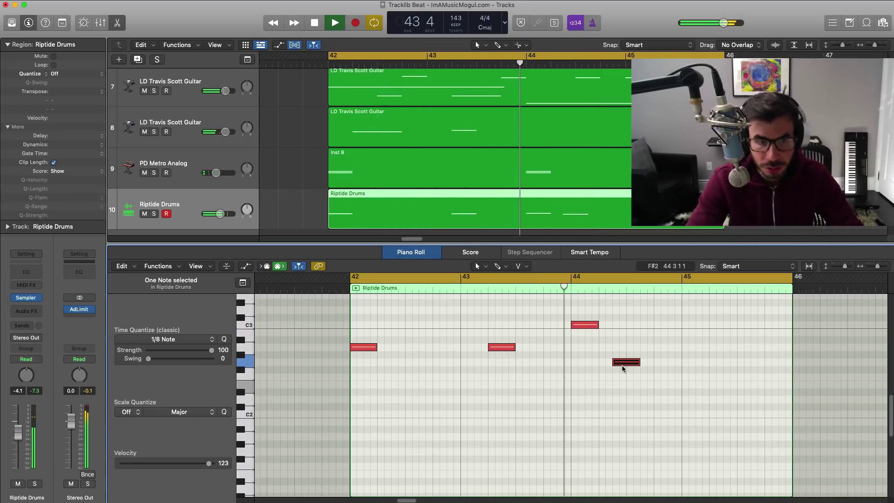
{"action": "left_click_drag", "start_coordinate": [620, 363], "coordinate": [619, 388]}
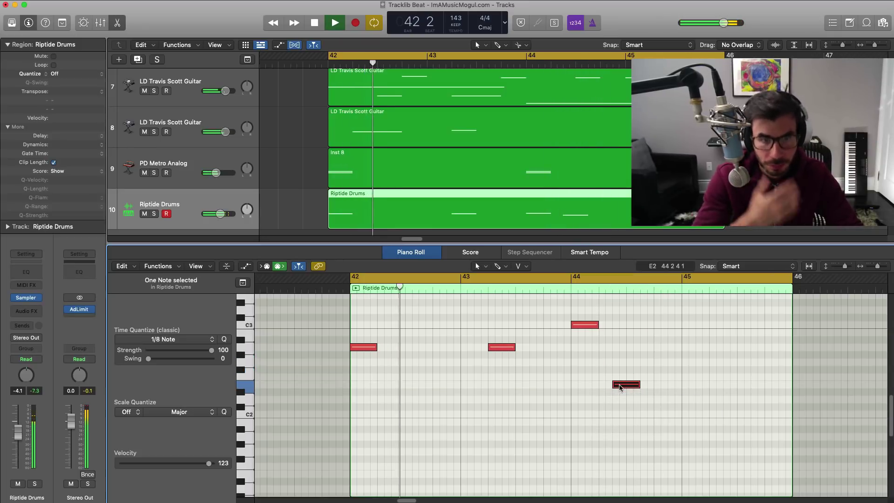
{"action": "mouse_move", "coordinate": [620, 388]}
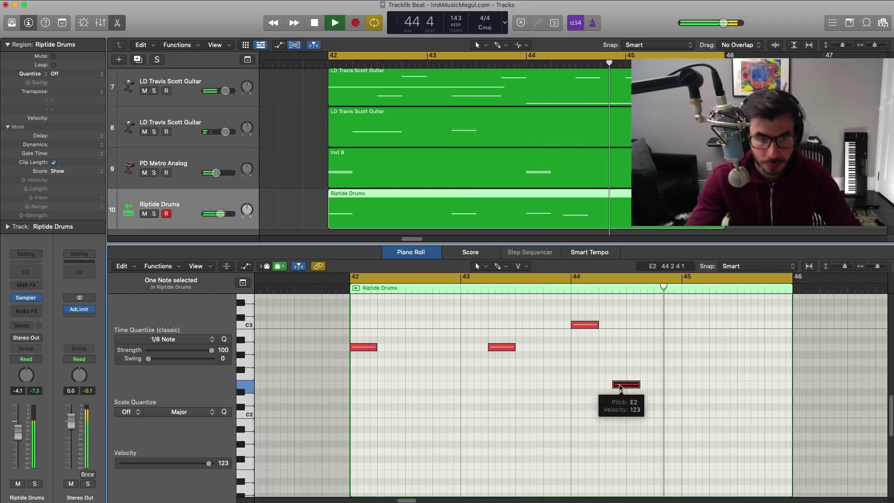
{"action": "key", "text": "space"}
{"action": "left_click", "coordinate": [657, 385], "text": "super"}
{"action": "key", "text": "space"}
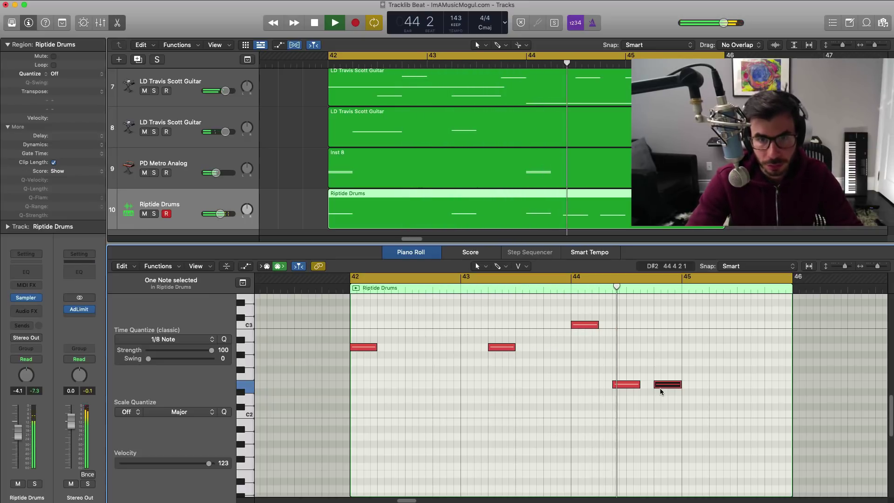
{"action": "left_click", "coordinate": [712, 384], "text": "super"}
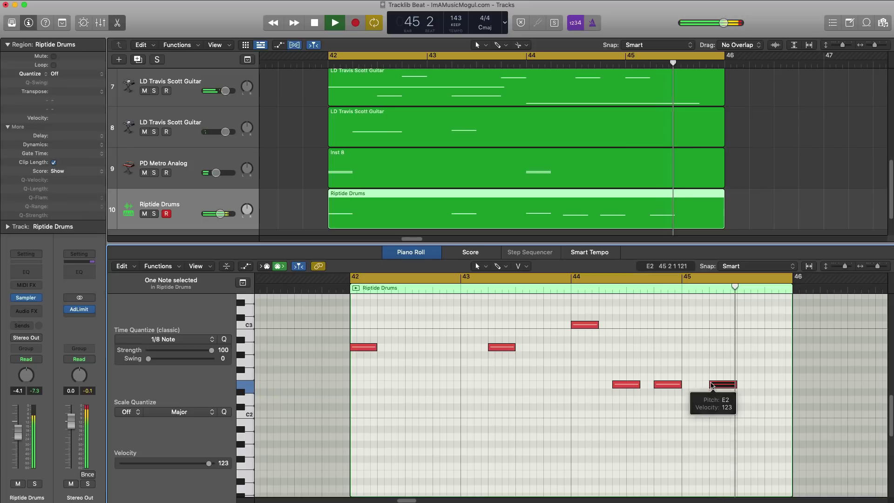
- Add an A2 note on the last half-beat of bar 45, ending at the region boundary, and set track 10's volume to -1.5 dB
{"action": "key", "text": "space"}
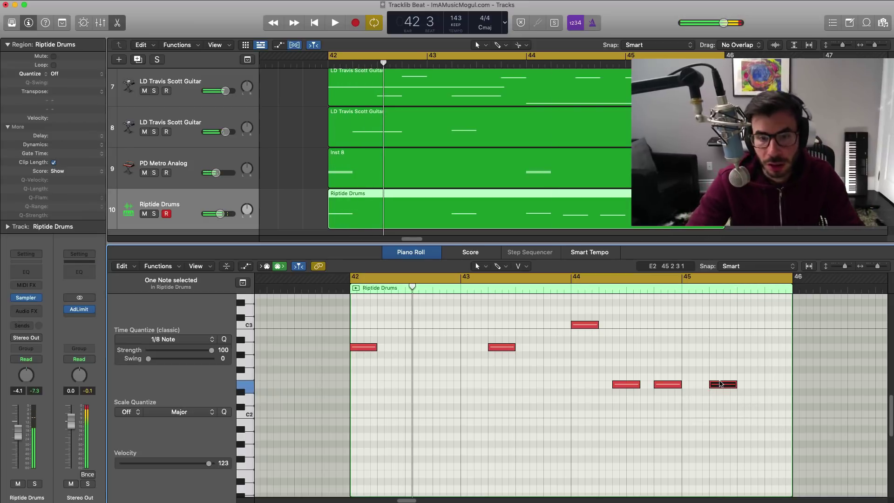
{"action": "left_click", "coordinate": [781, 347]}
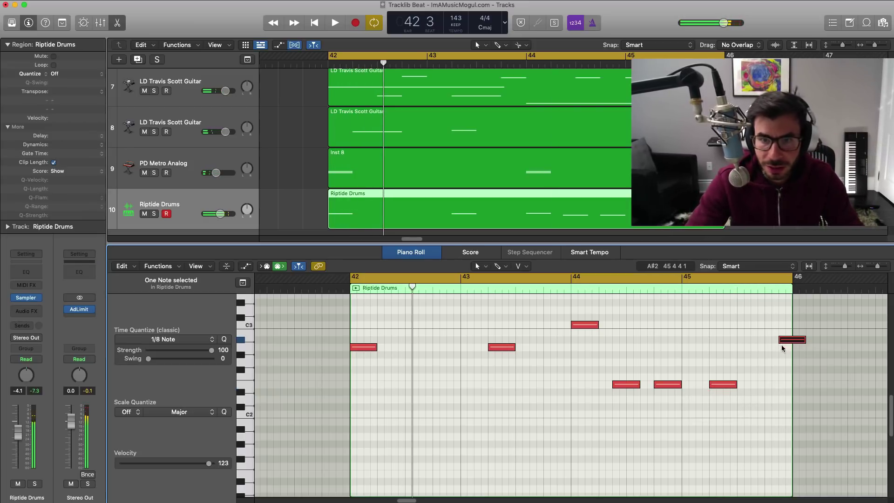
{"action": "left_click_drag", "start_coordinate": [801, 348], "coordinate": [792, 348]}
{"action": "key", "text": "space"}
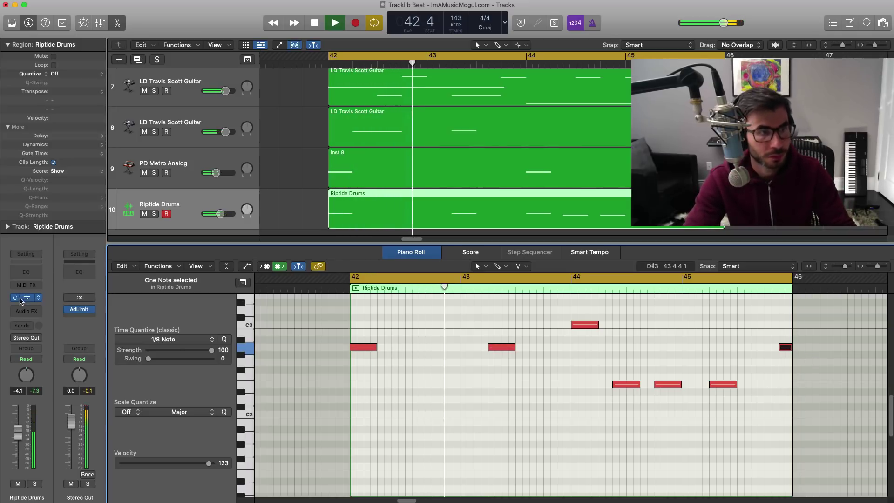
{"action": "left_click", "coordinate": [227, 215], "text": "alt"}
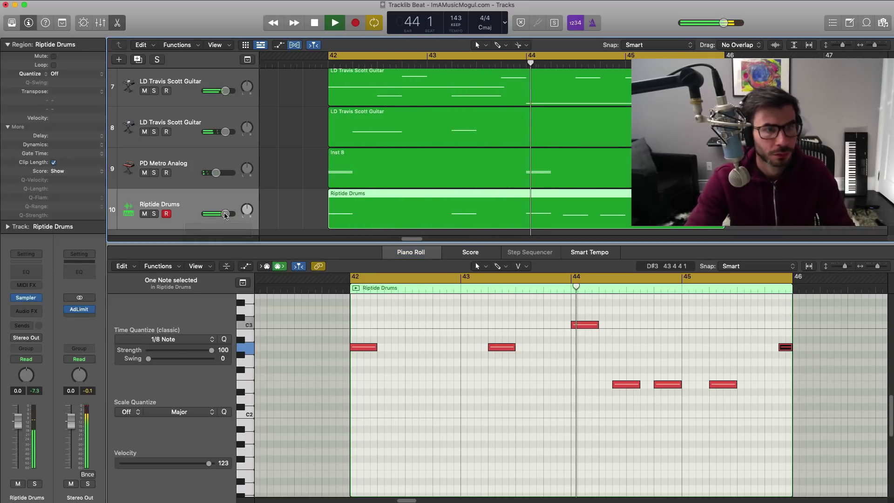
{"action": "left_click_drag", "start_coordinate": [226, 214], "coordinate": [223, 215]}
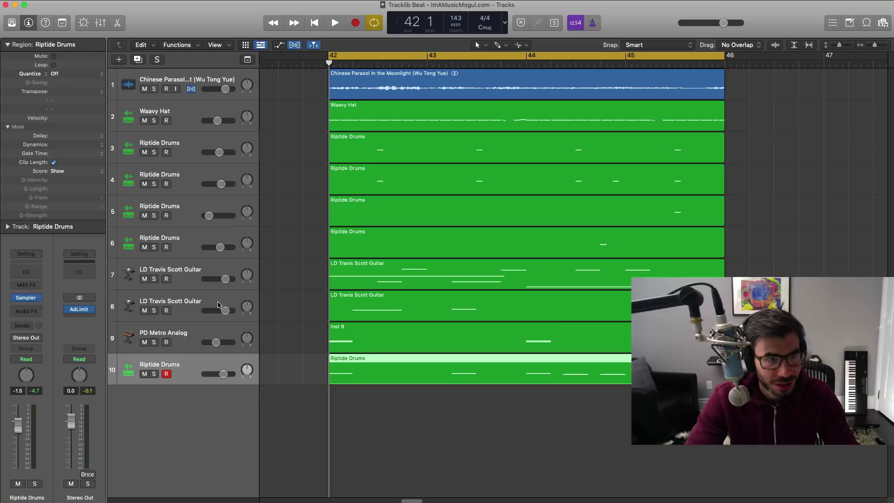
- Pan both LD Travis Scott Guitar tracks to -20 and the Chinese Parasol sample track to +25
{"action": "left_click", "coordinate": [207, 271]}
{"action": "left_click", "coordinate": [203, 299], "text": "shift"}
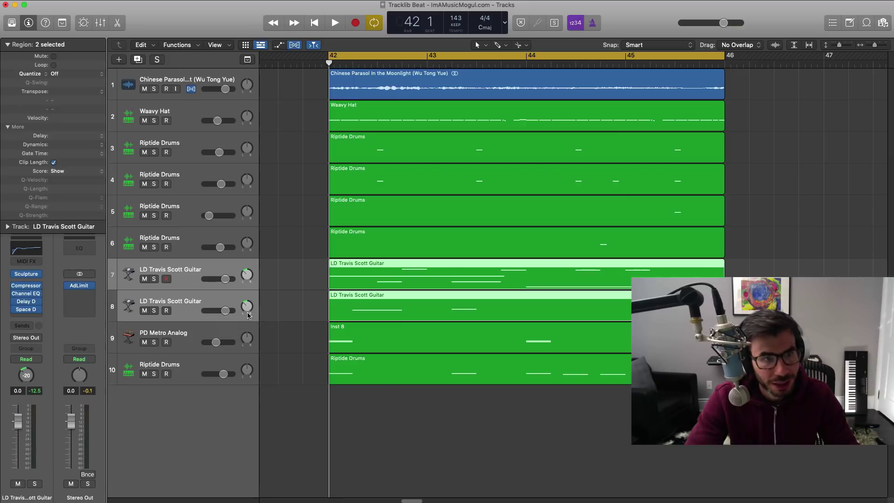
{"action": "left_click", "coordinate": [198, 77]}
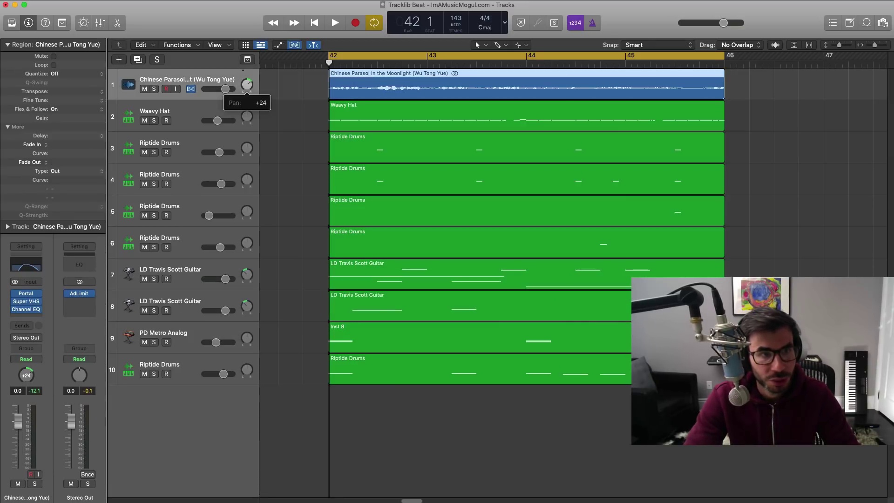
- Solo the sample, both guitars and PD Metro Analog for playback, and move the sample track directly above the guitars
{"action": "left_click", "coordinate": [153, 89]}
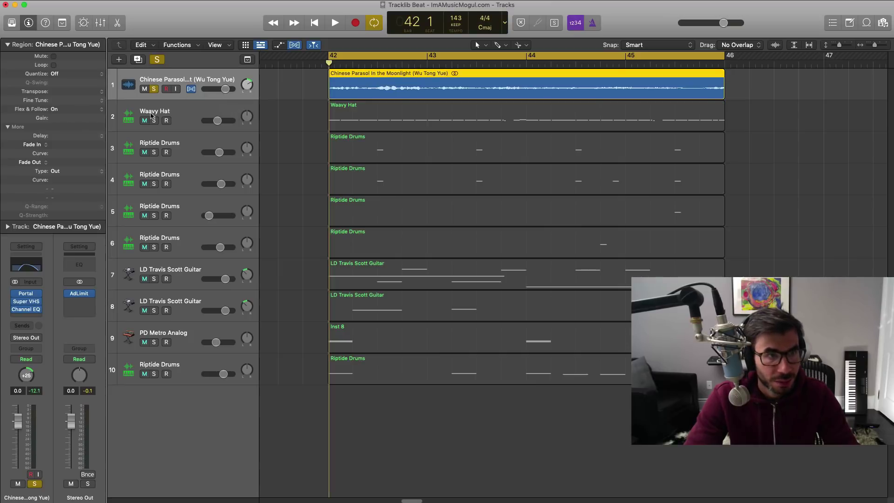
{"action": "left_click_drag", "start_coordinate": [153, 311], "coordinate": [154, 282]}
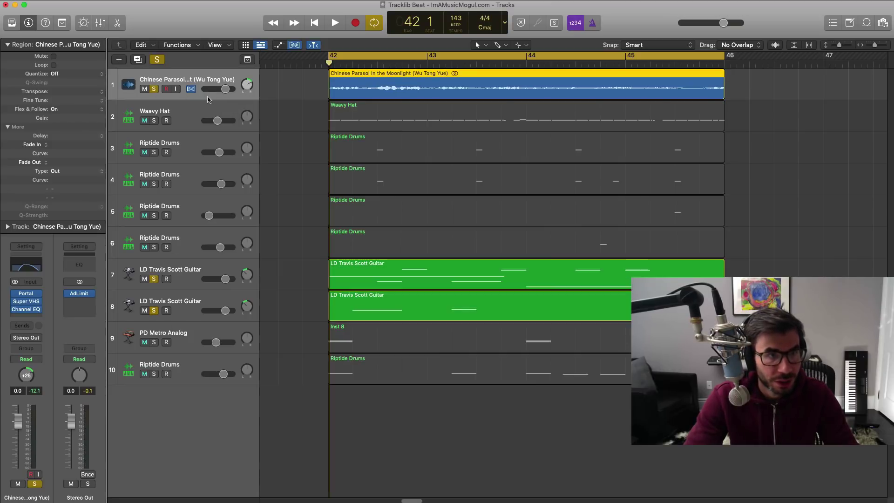
{"action": "left_click_drag", "start_coordinate": [200, 84], "coordinate": [179, 254]}
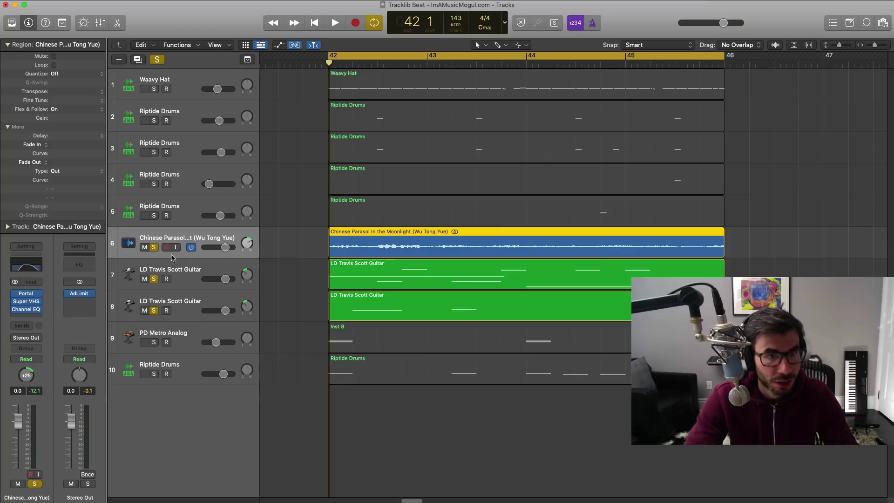
{"action": "left_click", "coordinate": [153, 342]}
{"action": "key", "text": "space"}
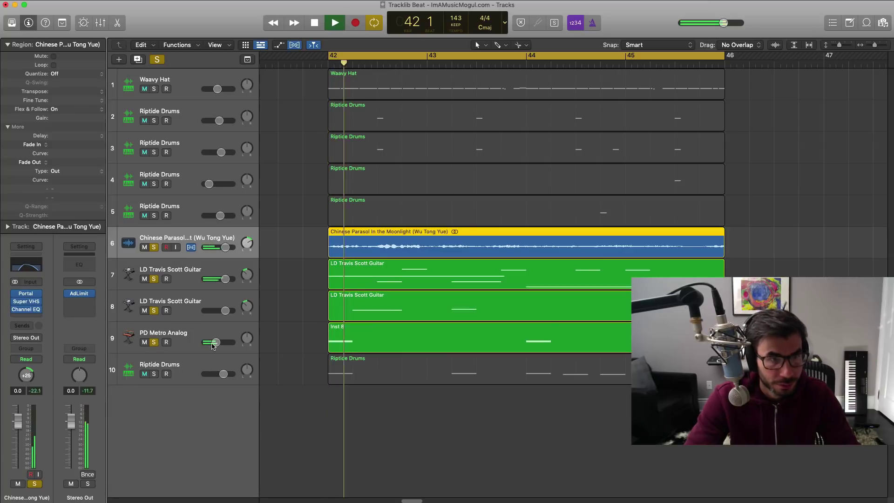
- Fine-tune PD Metro Analog's volume, set both guitar tracks to -0.6 dB, and clear all solos
{"action": "left_click", "coordinate": [215, 342]}
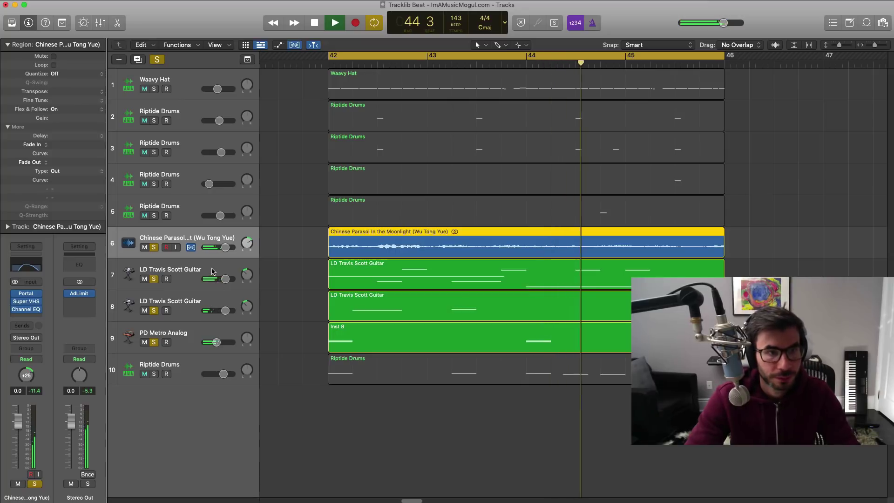
{"action": "left_click", "coordinate": [223, 286]}
{"action": "left_click", "coordinate": [223, 292], "text": "shift"}
{"action": "left_click_drag", "start_coordinate": [225, 279], "coordinate": [245, 263]}
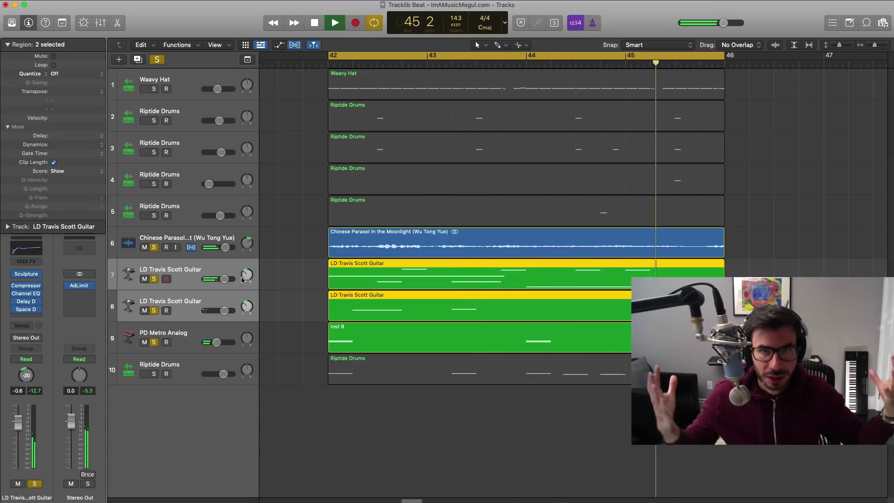
{"action": "left_click", "coordinate": [154, 342], "text": "alt"}
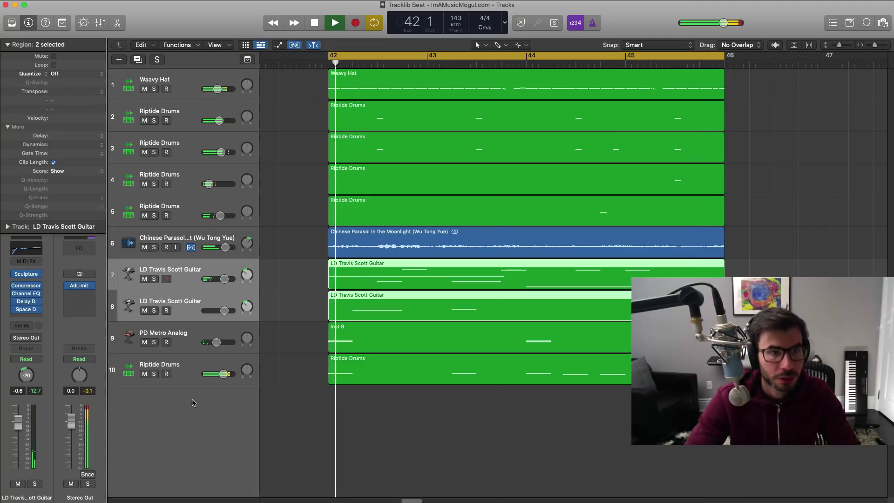
- Review the Quick Sampler settings on Waavy Hat and the Sampler settings on Riptide Drums track 2
{"action": "left_click", "coordinate": [190, 80]}
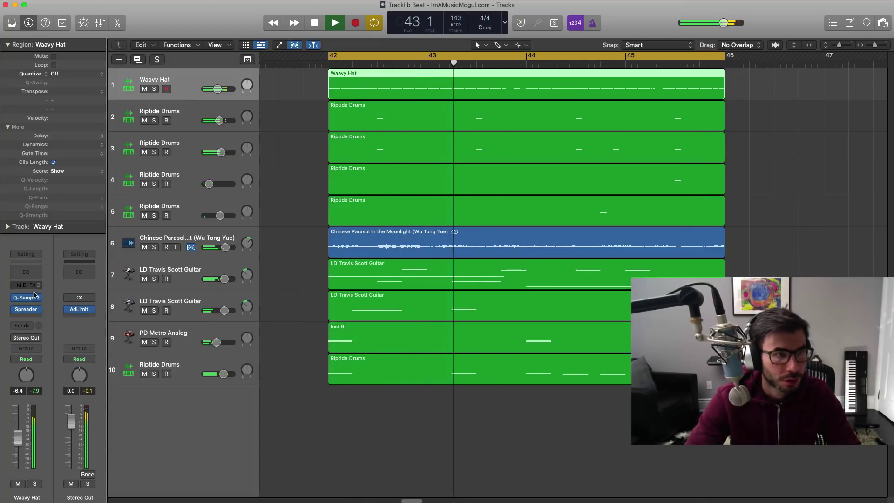
{"action": "left_click", "coordinate": [27, 298]}
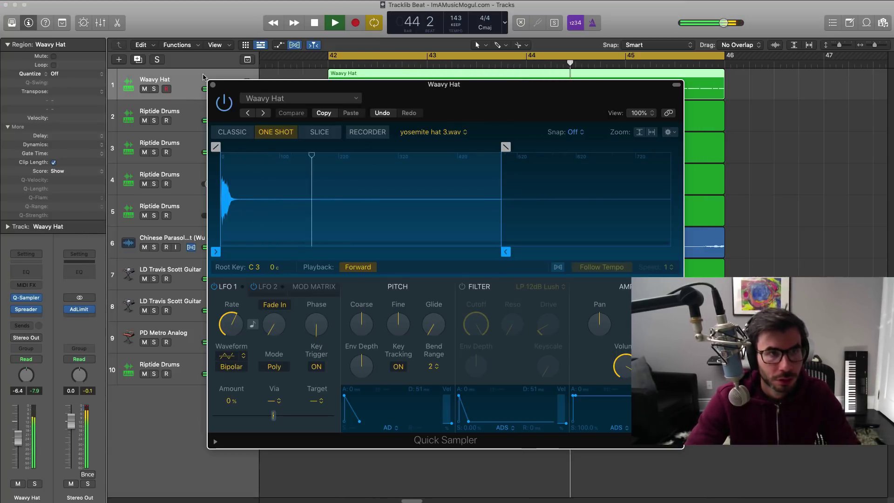
{"action": "key", "text": "v"}
{"action": "left_click", "coordinate": [200, 118]}
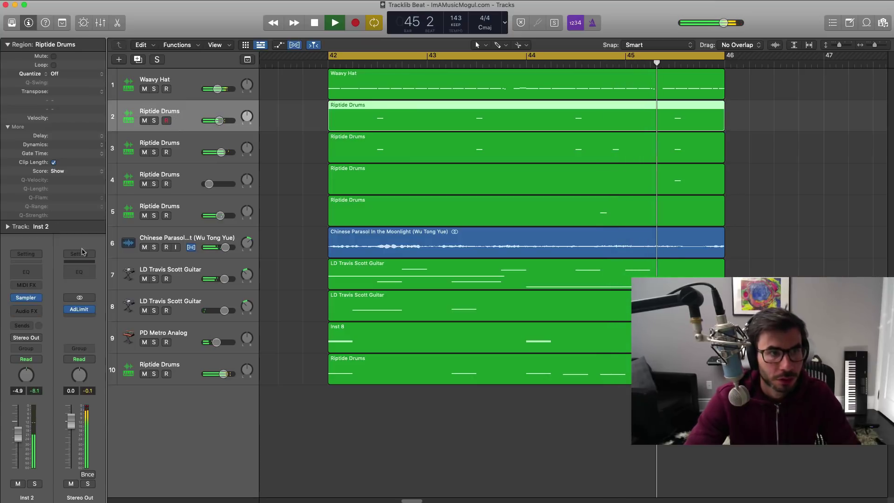
{"action": "left_click", "coordinate": [26, 297]}
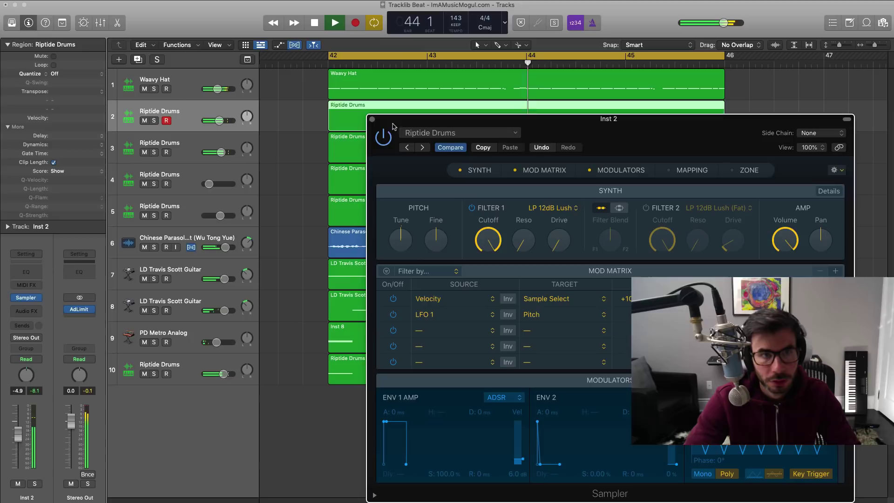
{"action": "key", "text": "v"}
- Set Filter 1 Drive to 10.9% in the Sampler on Riptide Drums track 3, hide the plug-in and stop playback
{"action": "key", "text": "Down"}
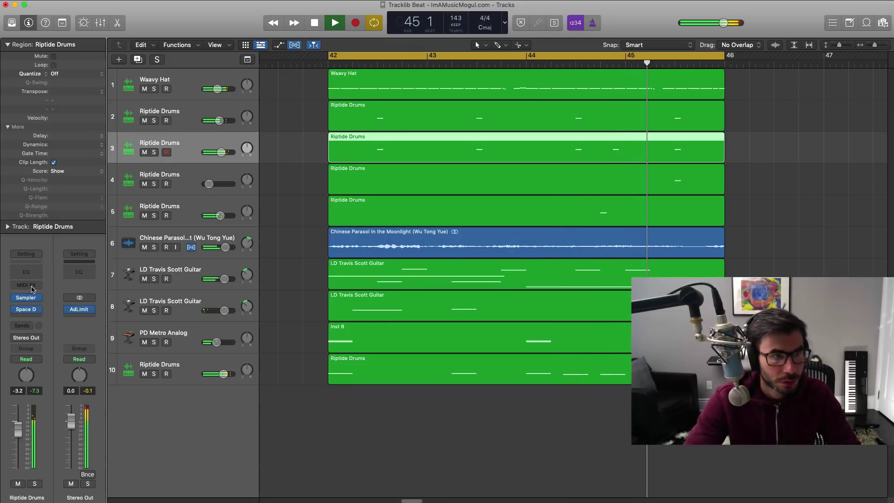
{"action": "key", "text": "v"}
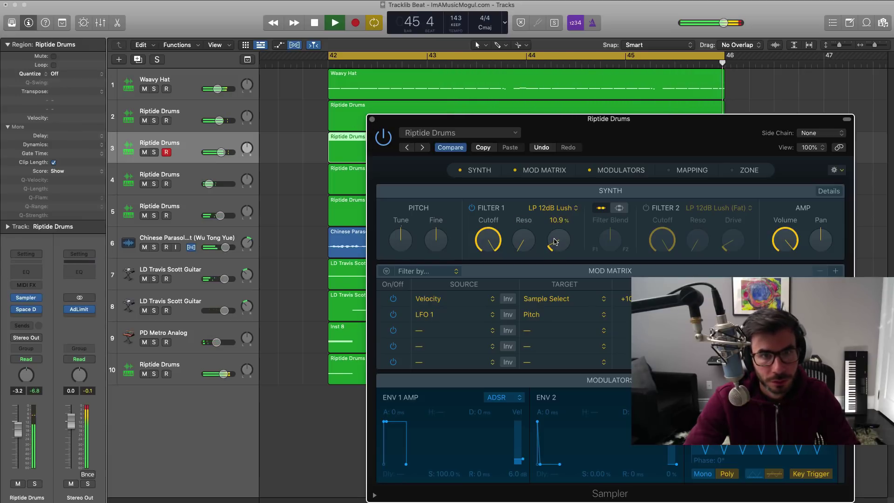
{"action": "key", "text": "v"}
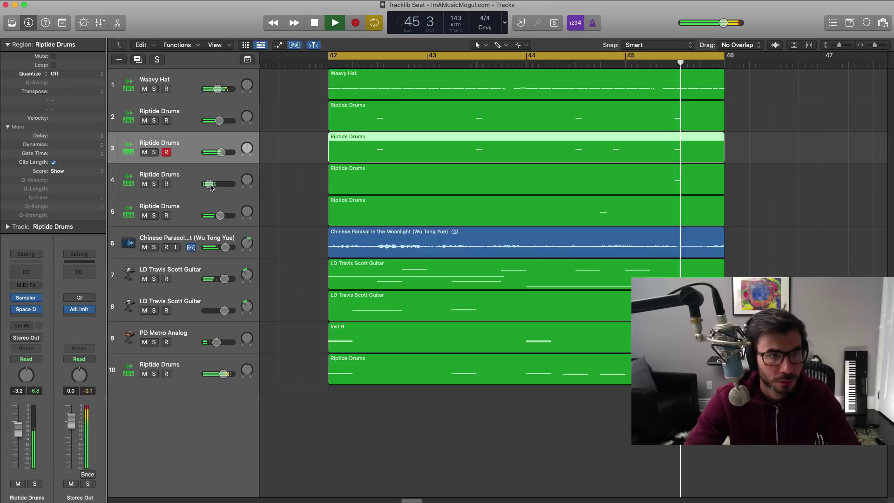
{"action": "mouse_move", "coordinate": [214, 184]}
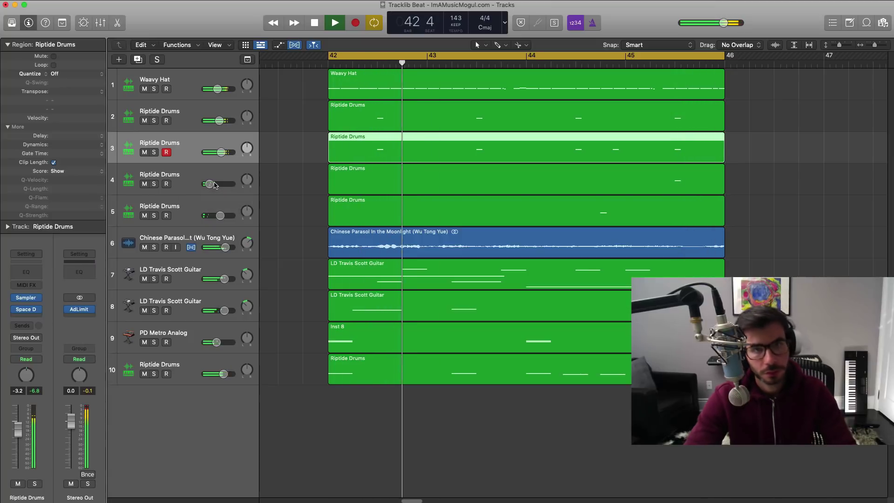
{"action": "key", "text": "space"}
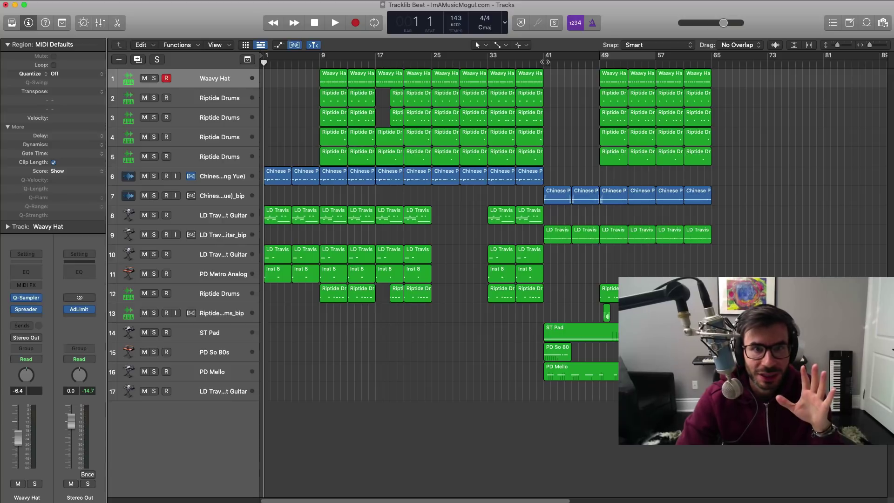
- Set the cycle range to bars 41 through 44 and play it with the bounced Chinese Parasol sample on track 7 soloed
{"action": "left_click_drag", "start_coordinate": [546, 58], "coordinate": [572, 58]}
{"action": "left_click", "coordinate": [534, 181]}
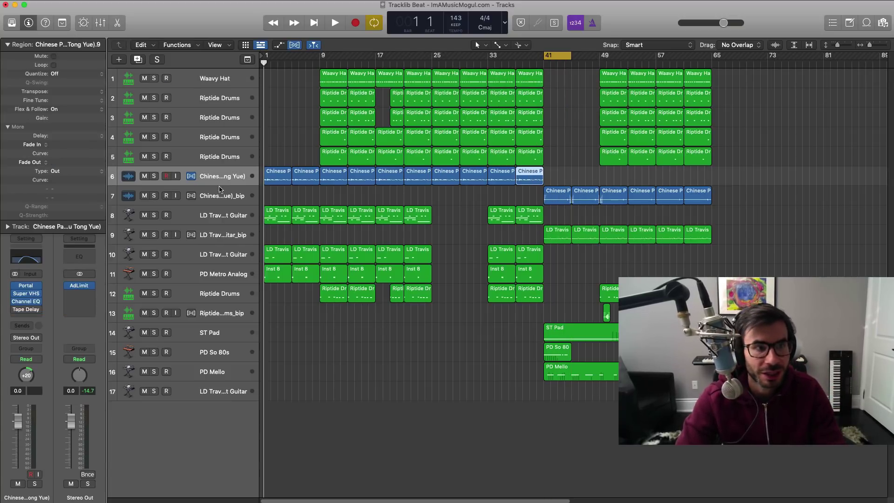
{"action": "left_click", "coordinate": [153, 195]}
{"action": "key", "text": "space"}
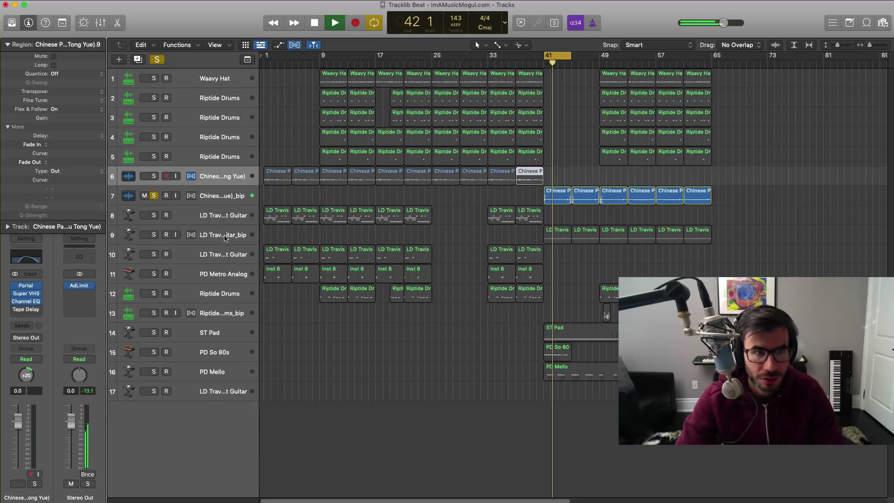
- Solo the reversed LD Travis Scott Guitar_bip on track 9 alongside the bounced sample and play the cycled section
{"action": "key", "text": "space"}
{"action": "left_click", "coordinate": [558, 235]}
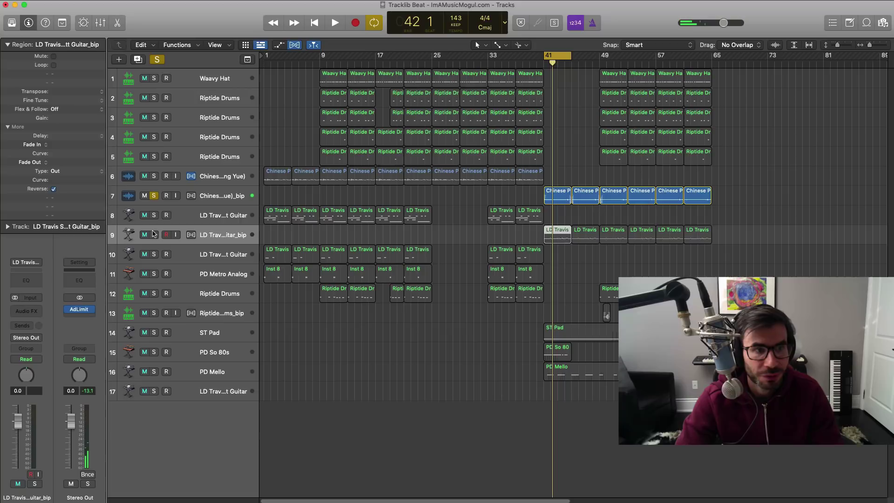
{"action": "left_click", "coordinate": [154, 234]}
{"action": "key", "text": "space"}
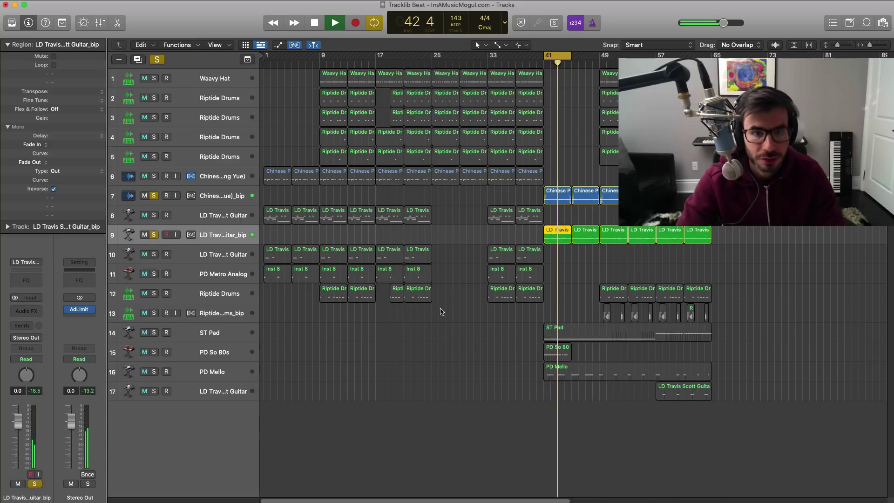
{"action": "key", "text": "space"}
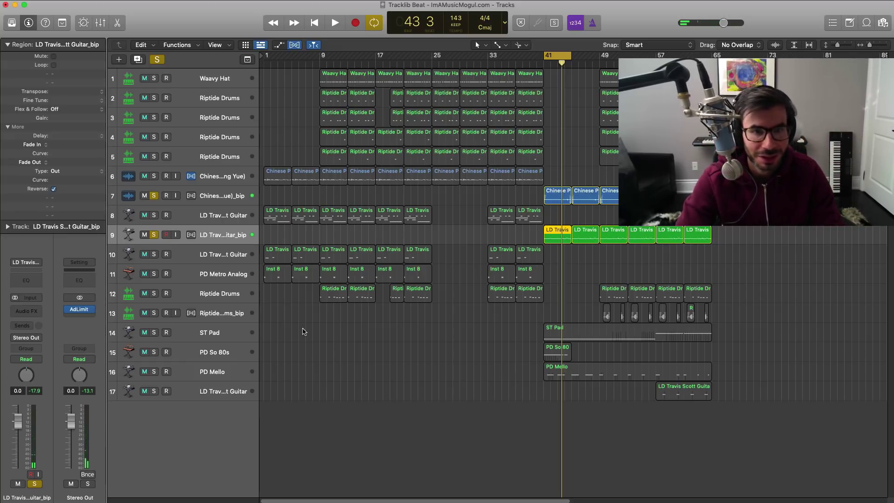
- Add ST Pad, PD So 80s and PD Mello to the soloed tracks, play the section, then clear all solos and stop
{"action": "left_click_drag", "start_coordinate": [154, 334], "coordinate": [155, 373]}
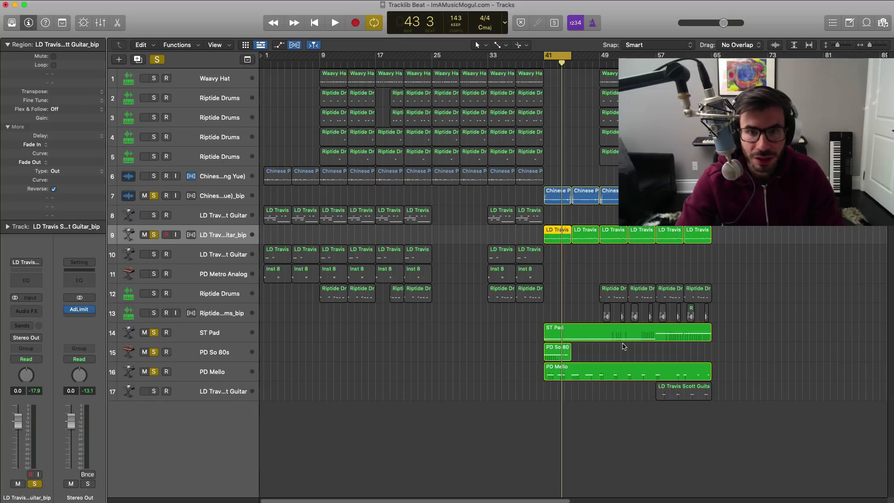
{"action": "key", "text": "space"}
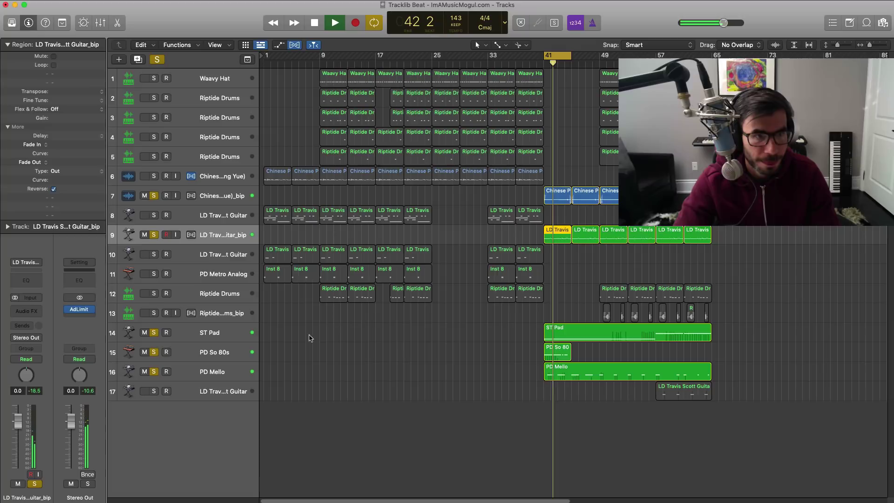
{"action": "left_click", "coordinate": [154, 236], "text": "alt"}
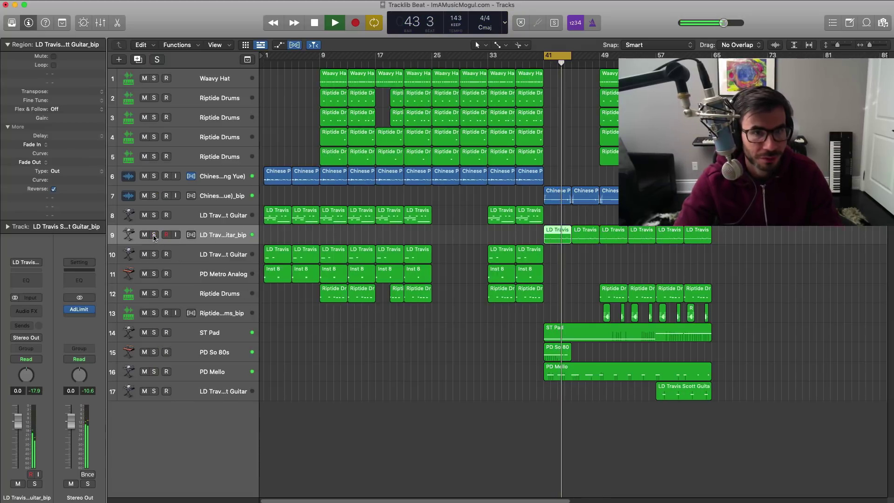
{"action": "key", "text": "space"}
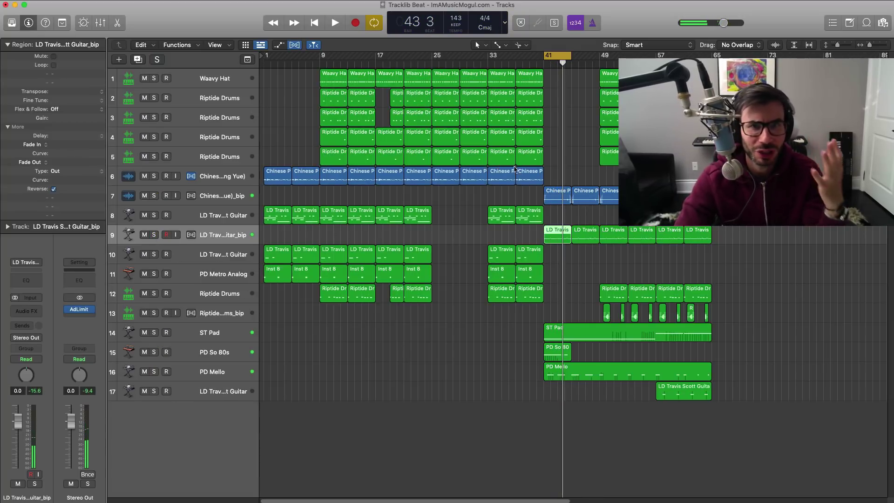
- Move the cycle range to bars 49 through 52, enlarge the track rows and play that section with all tracks
{"action": "left_click_drag", "start_coordinate": [556, 57], "coordinate": [608, 58]}
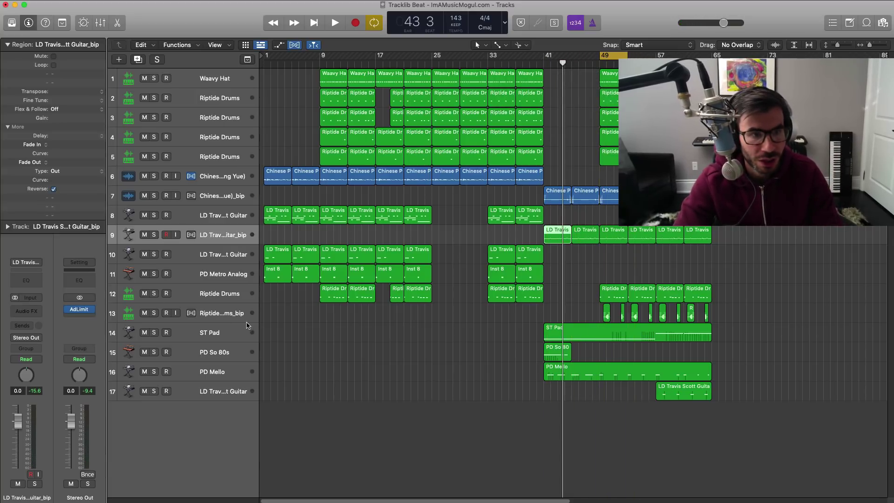
{"action": "key", "text": "super+Down"}
{"action": "key", "text": "space"}
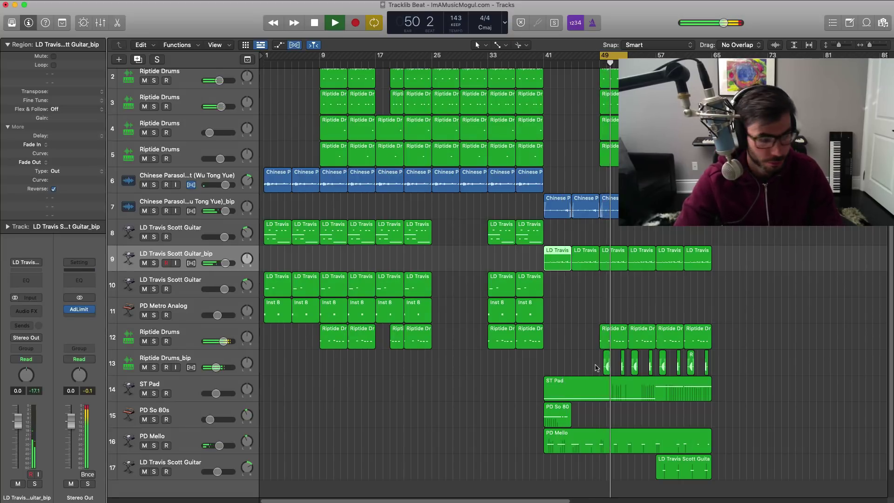
{"action": "key", "text": "space"}
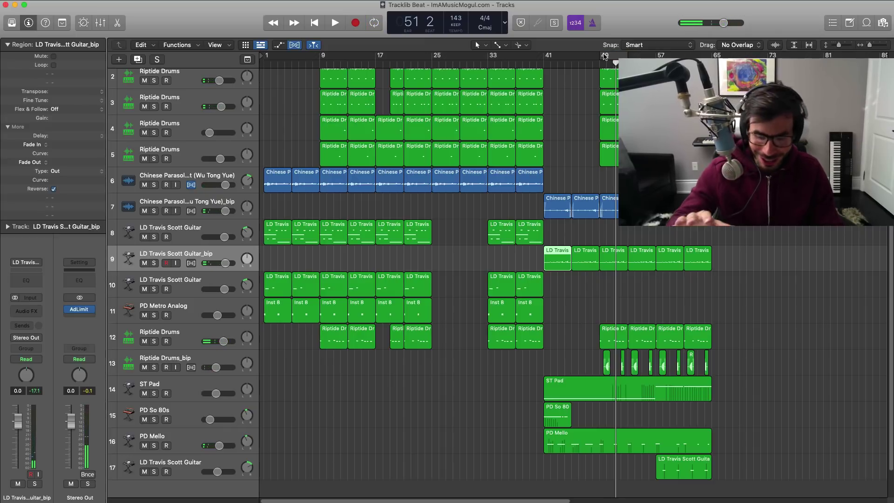
- Play the full arrangement from bar 1 past bar 64 with cycling off and shorter track rows, then return to the start
{"action": "key", "text": "Return"}
{"action": "key", "text": "super+Up"}
{"action": "key", "text": "super+Up"}
{"action": "key", "text": "space"}
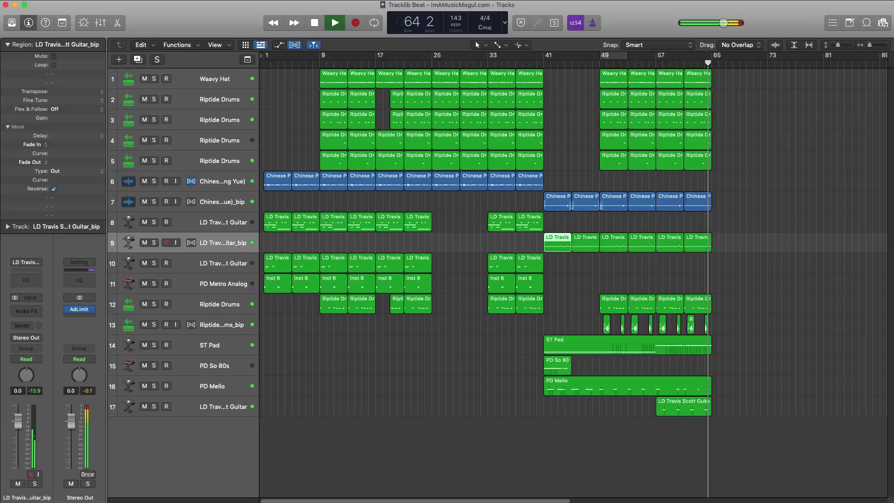
{"action": "key", "text": "space"}
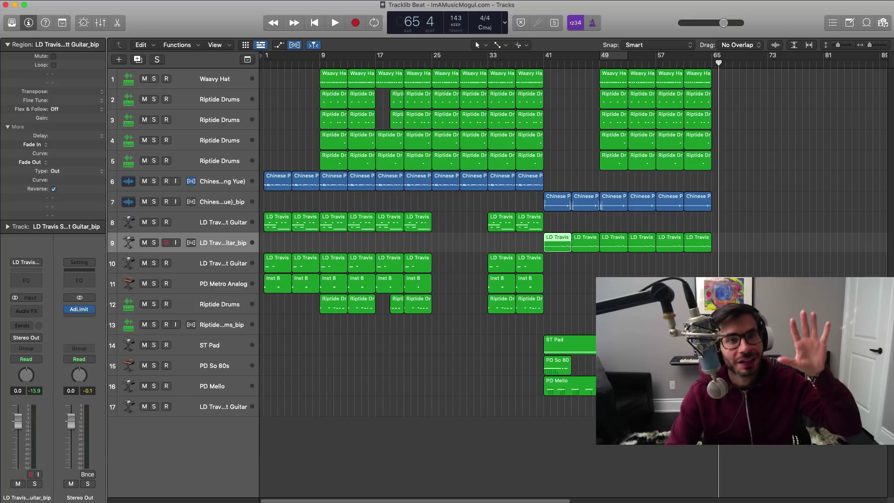
{"action": "key", "text": "Return"}
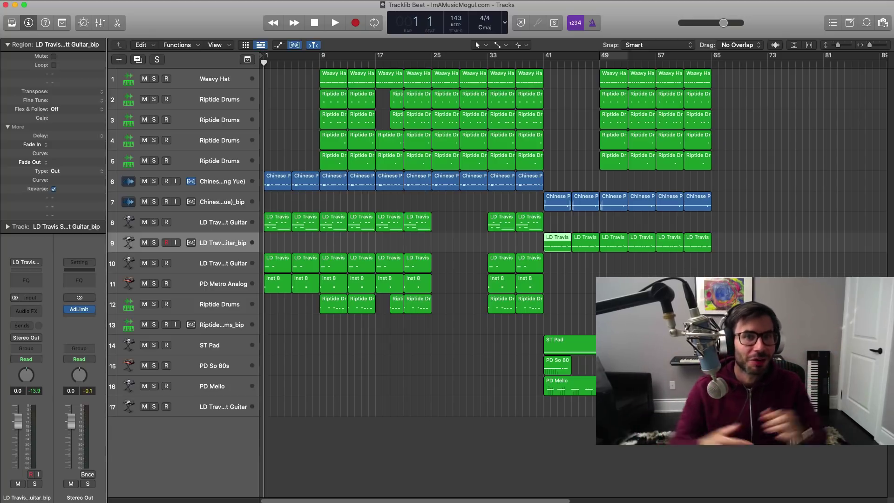